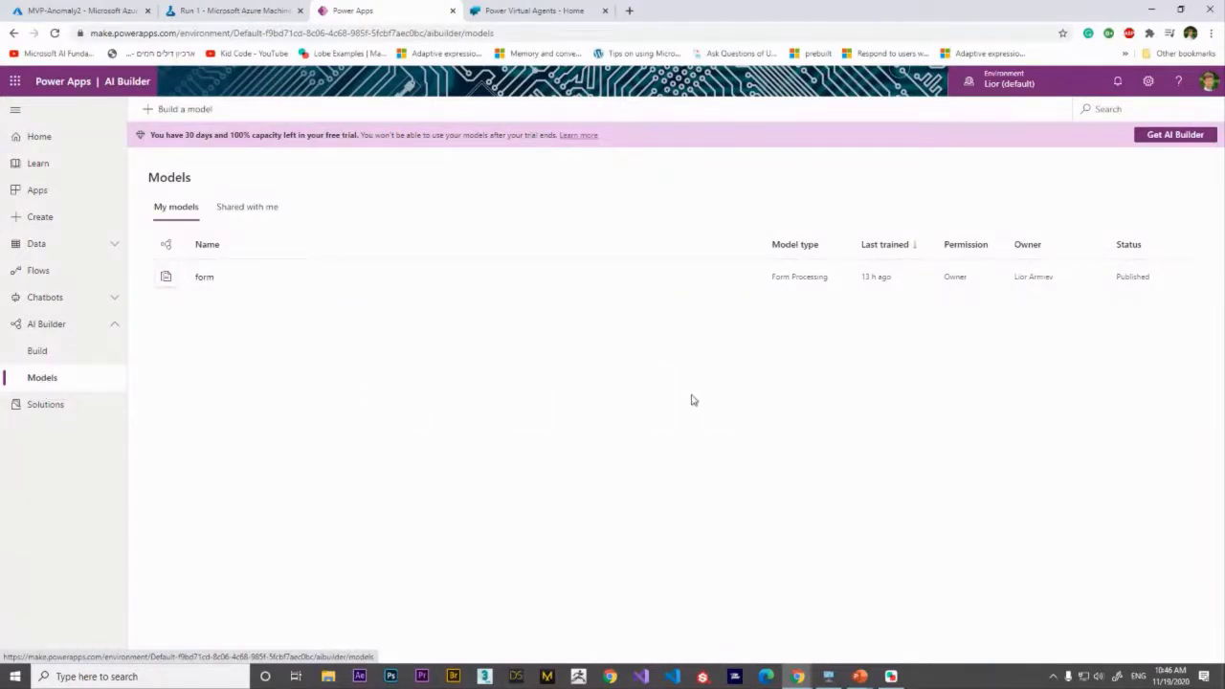
Step: Open the details of the published form model from the AI Builder models list
click(181, 112)
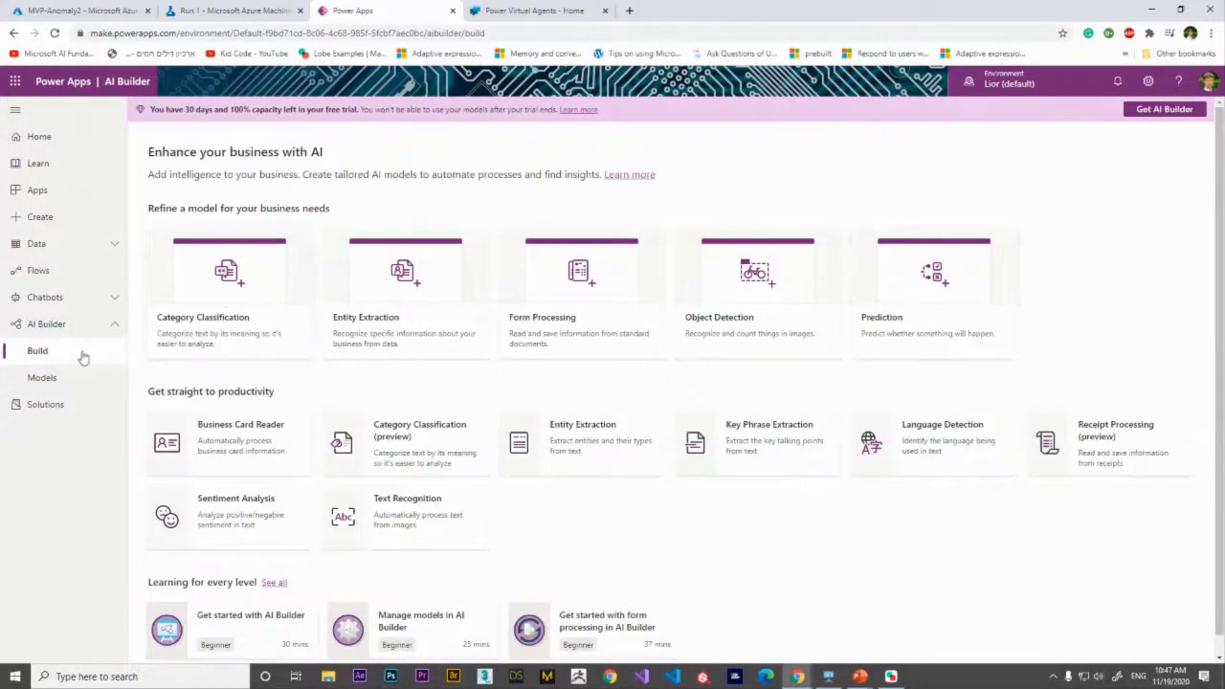
click(71, 379)
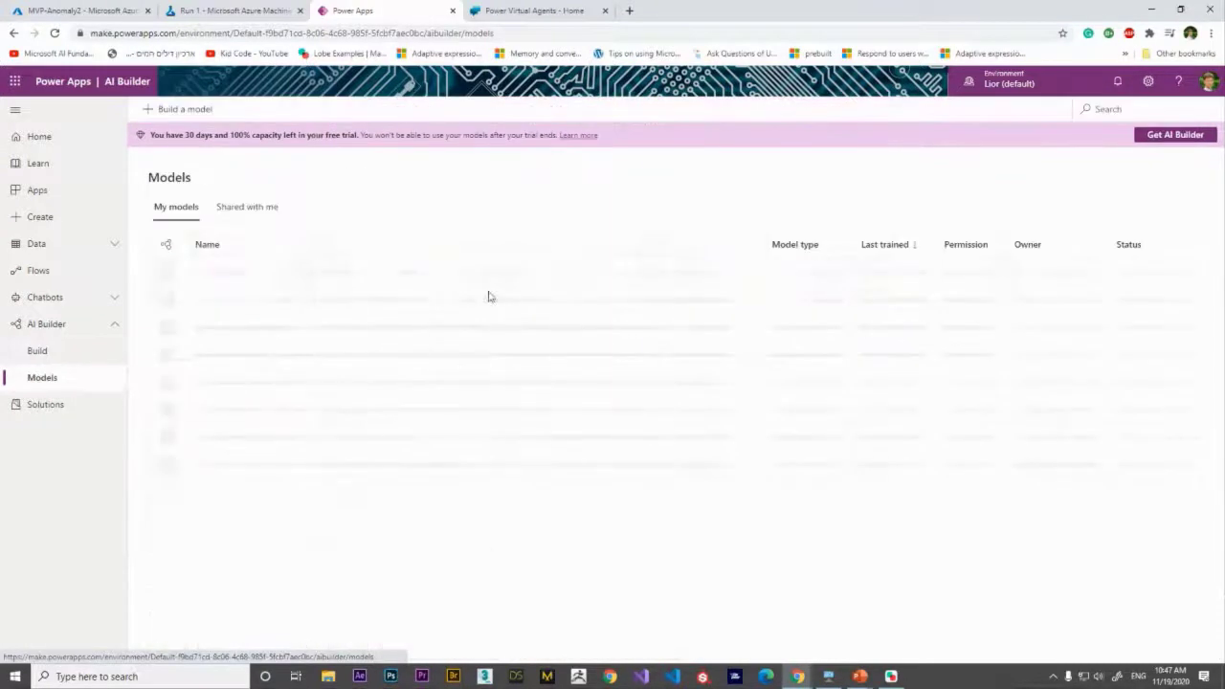
click(205, 278)
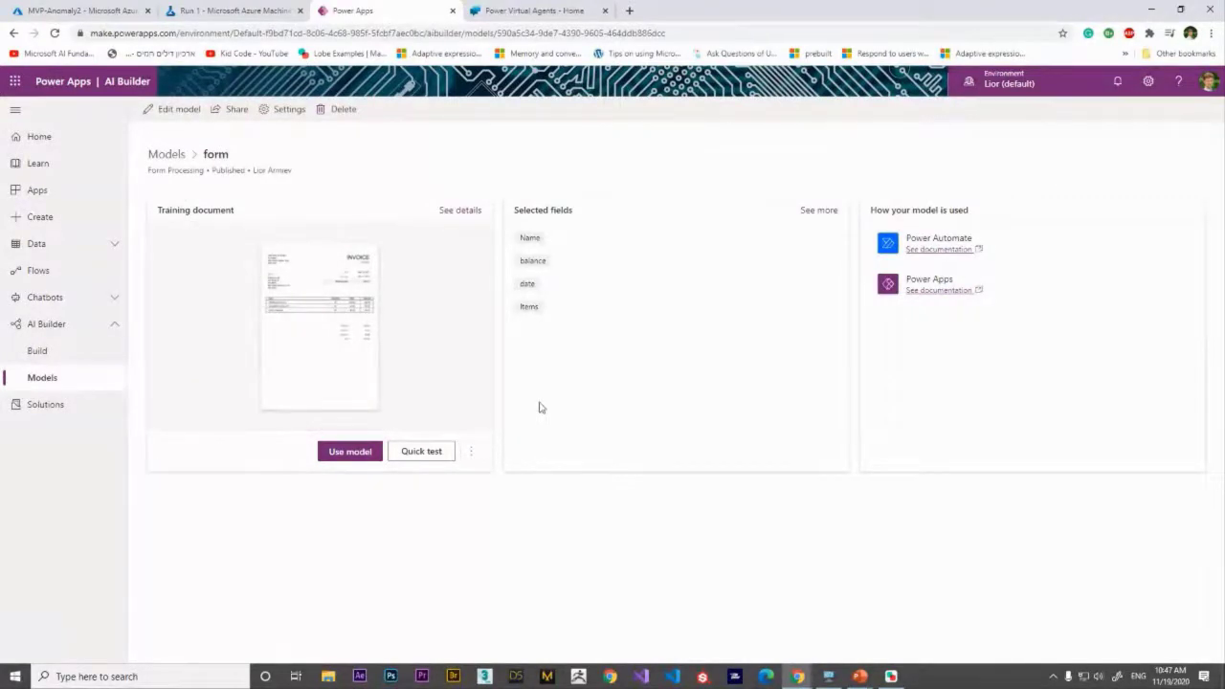
Step: Use the form model in a new canvas app and skip the studio's welcome dialog
click(350, 453)
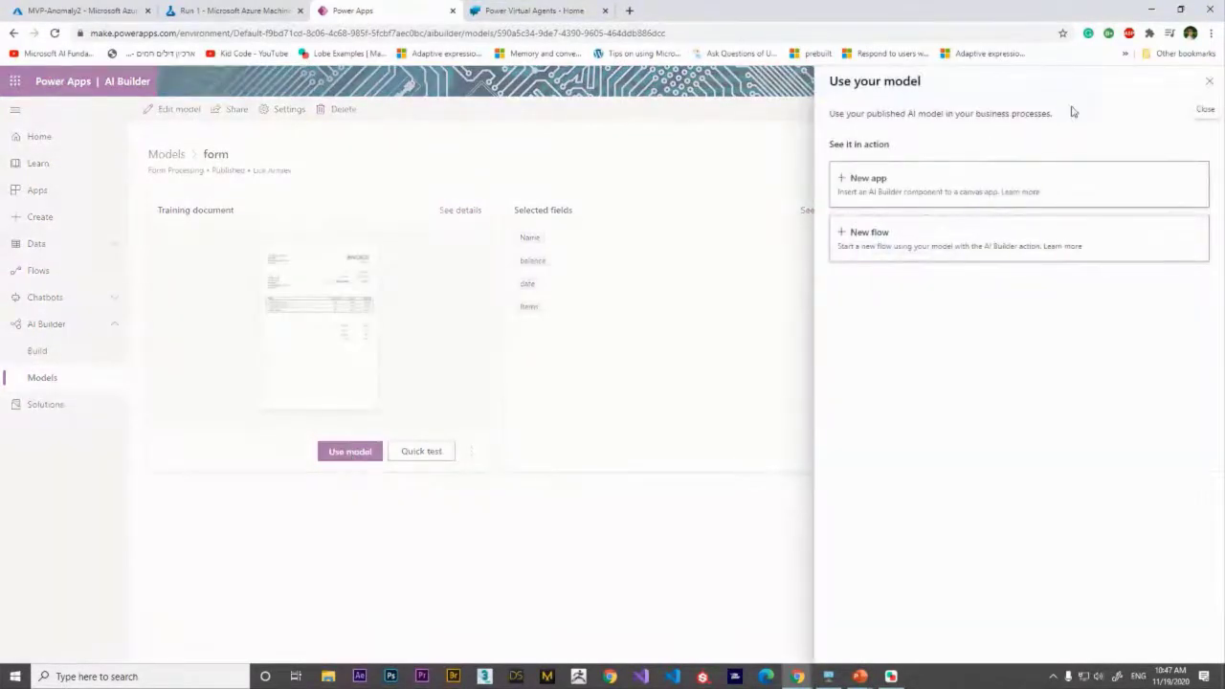
click(881, 185)
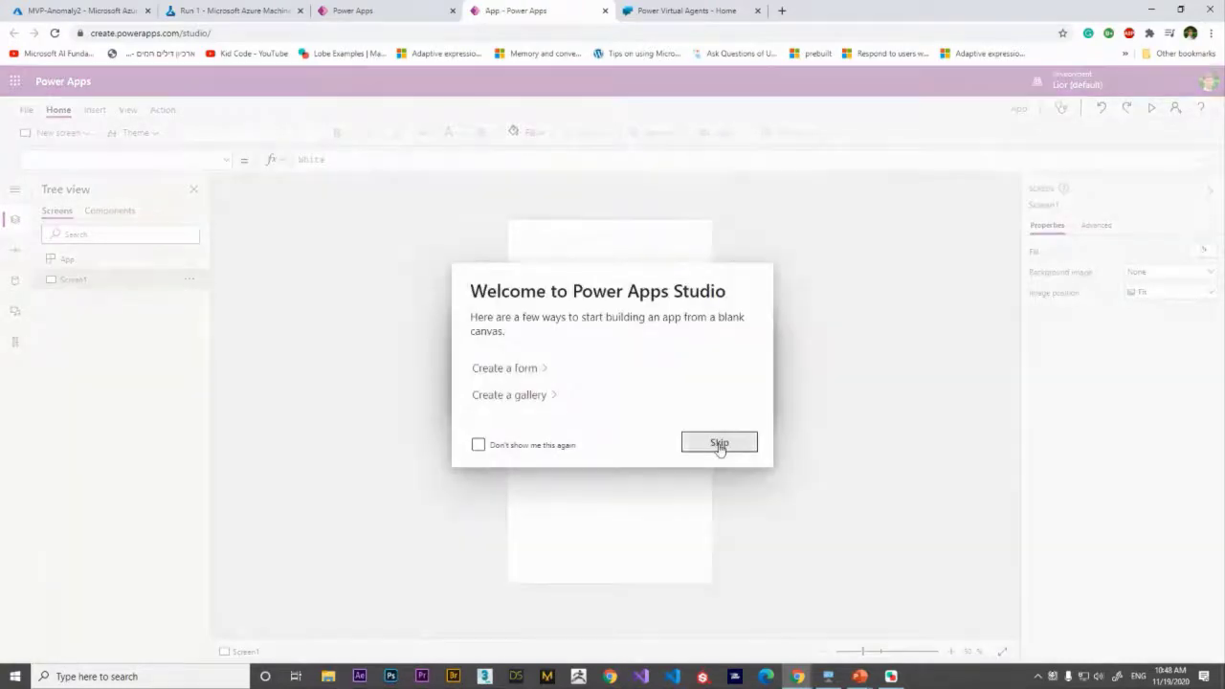
click(719, 443)
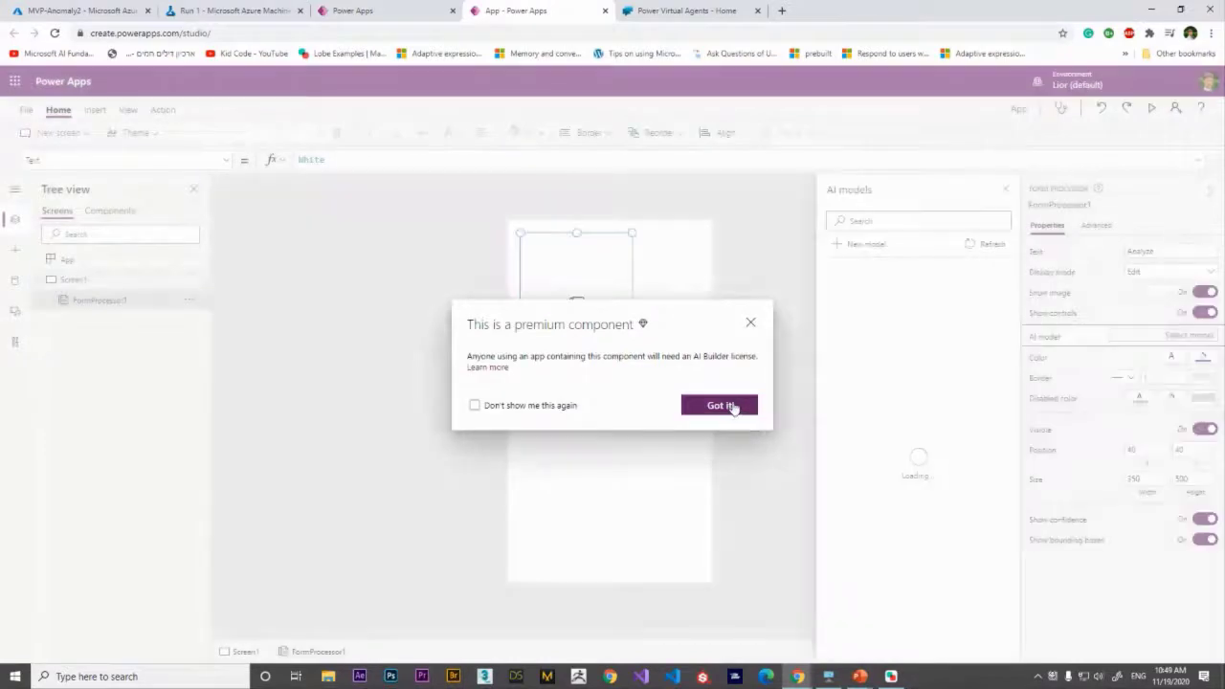
Step: Dismiss the premium component notice and enlarge the form processor on Screen1 to about 574 wide by 570 high
click(727, 404)
drag(631, 391, 703, 413)
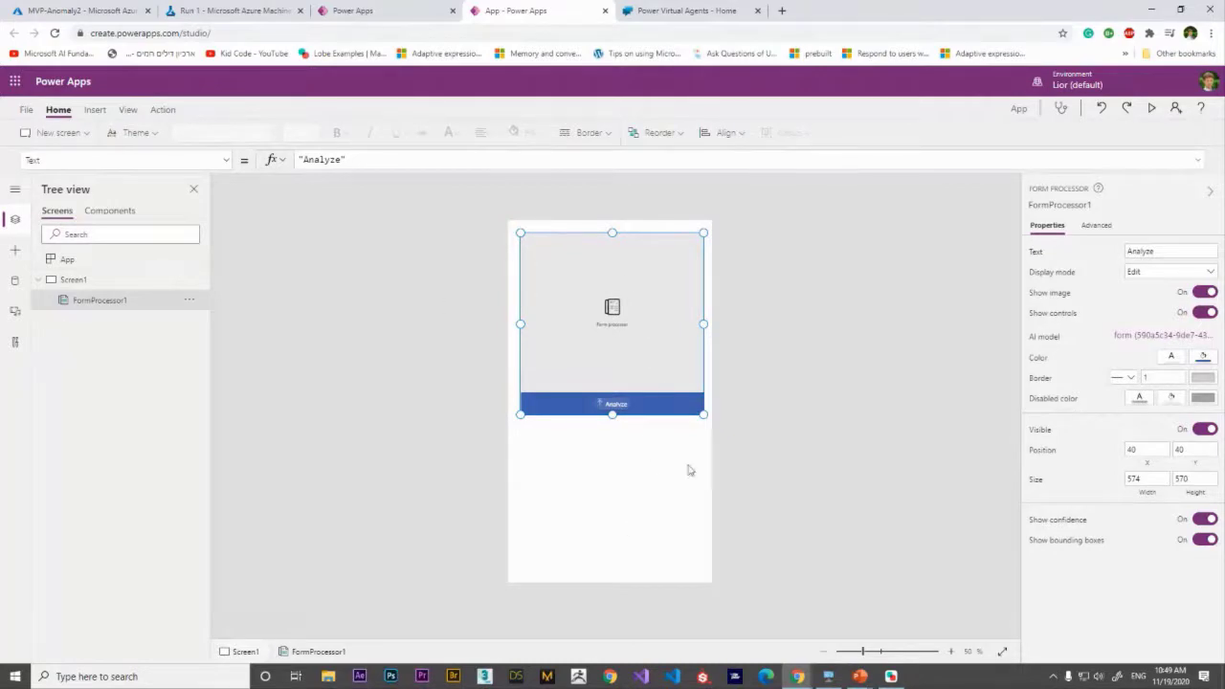
click(695, 207)
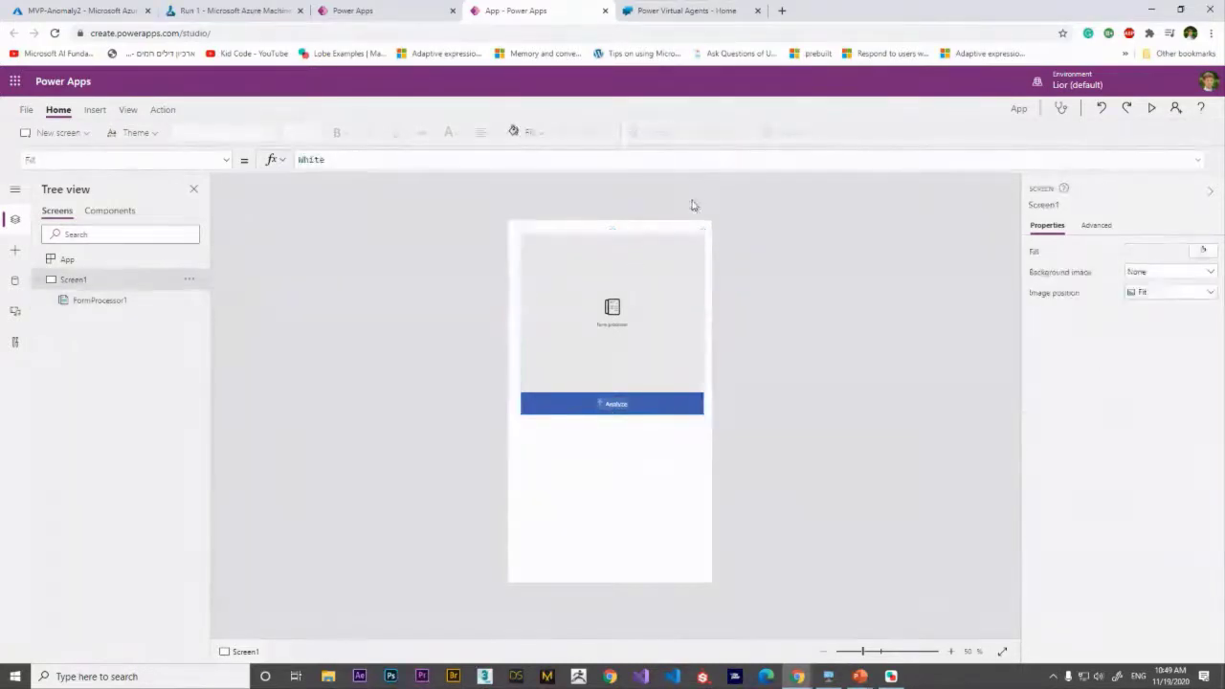
Step: Review the AI Builder components available for insertion and inspect the form processor's properties
click(95, 109)
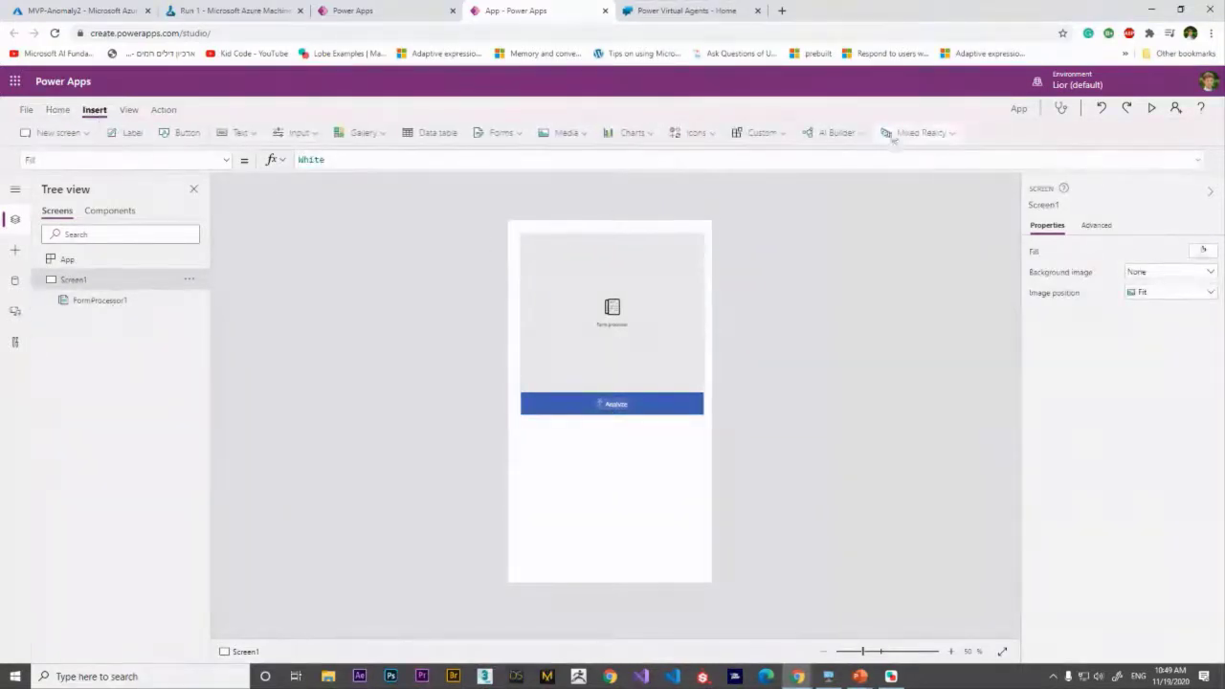
click(850, 133)
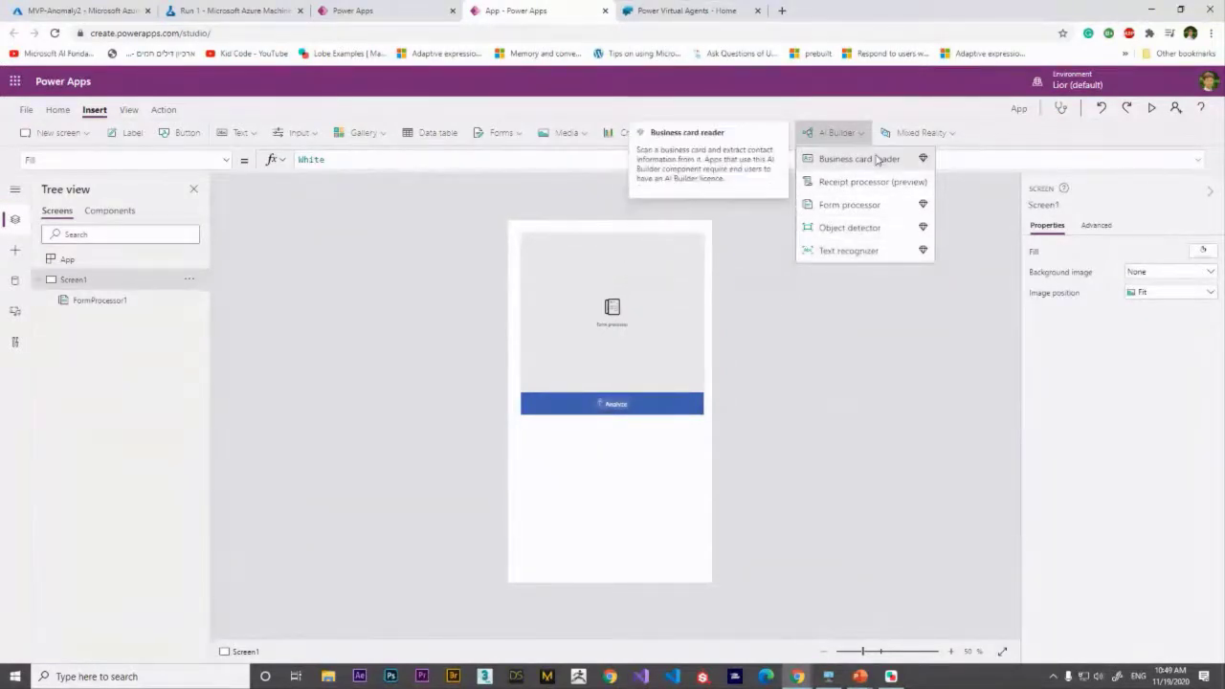
click(844, 367)
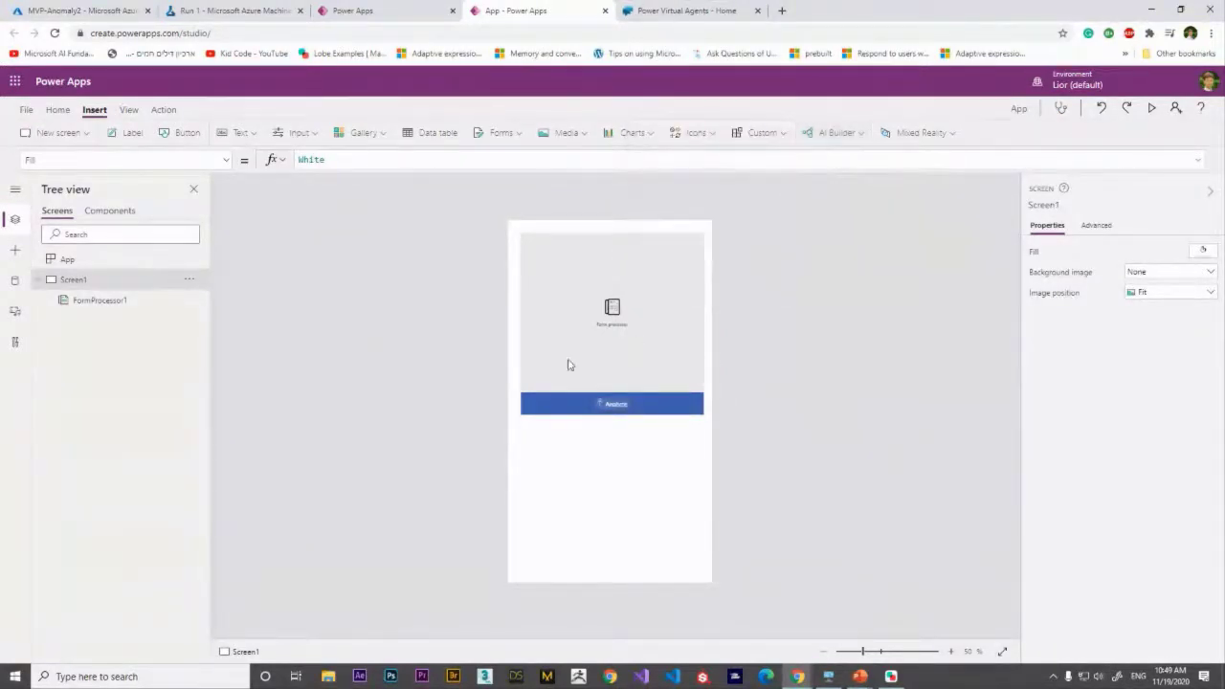
click(563, 301)
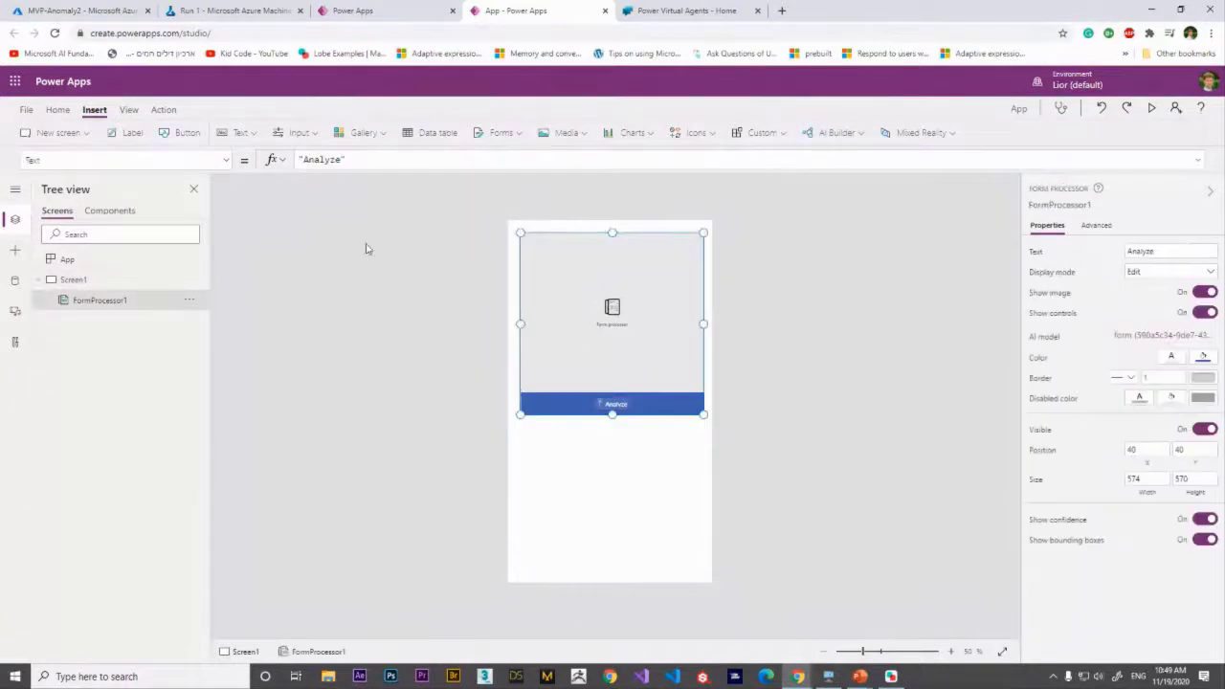
click(927, 278)
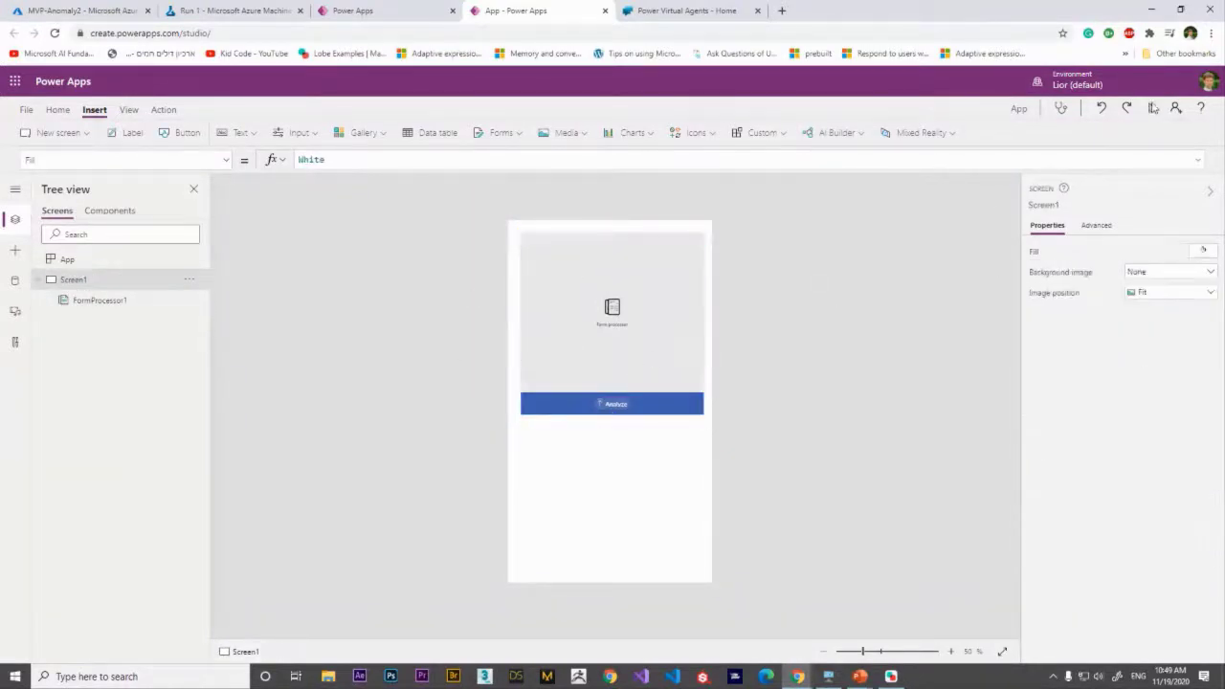
Step: Preview the app, start analyzing a document and browse to the OCR folder in MVP Days on the Desktop
click(1151, 108)
click(641, 373)
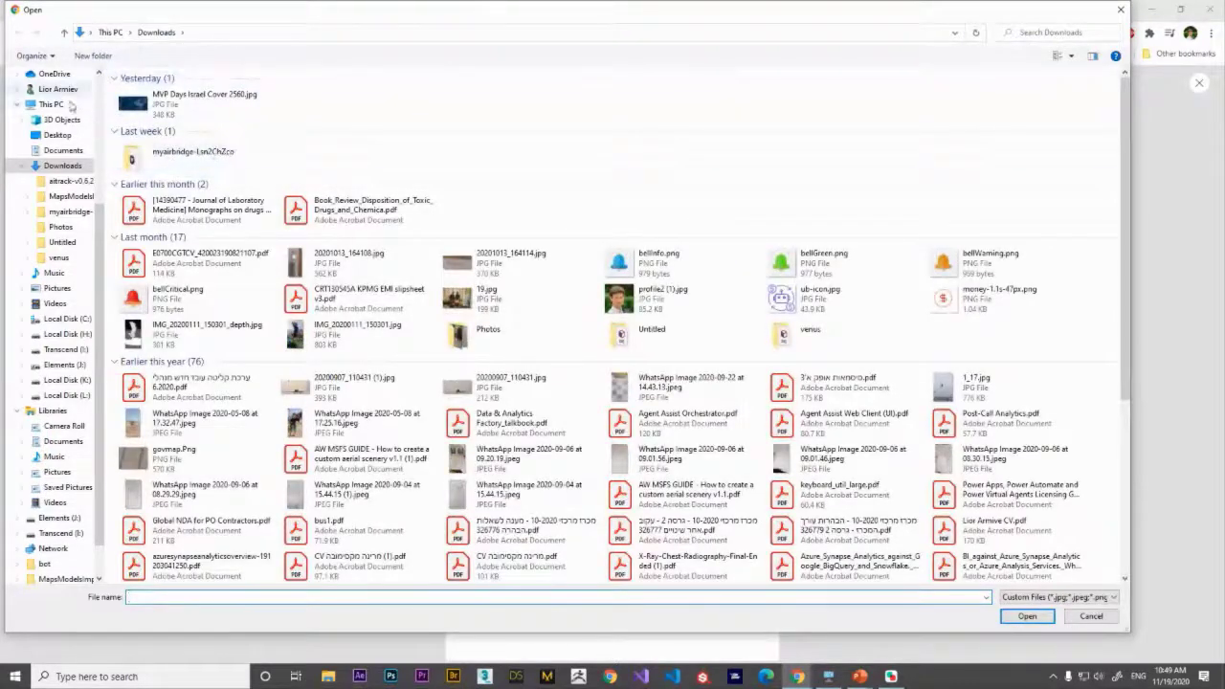
click(57, 135)
double_click(278, 113)
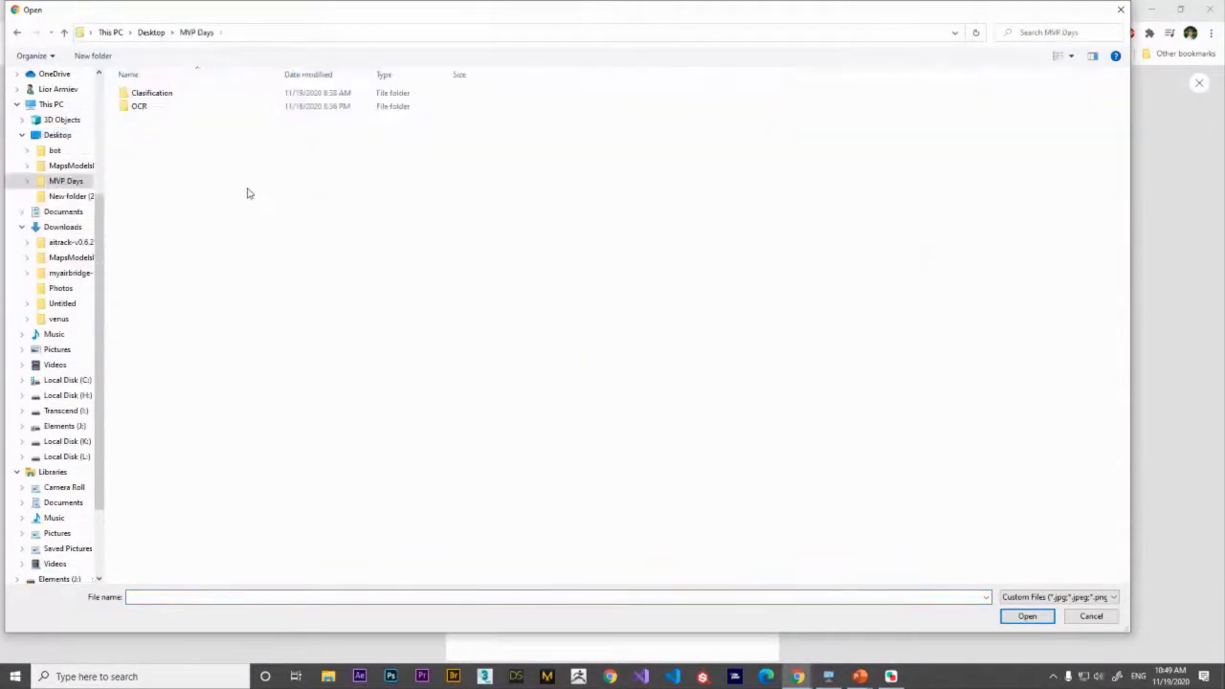
double_click(153, 106)
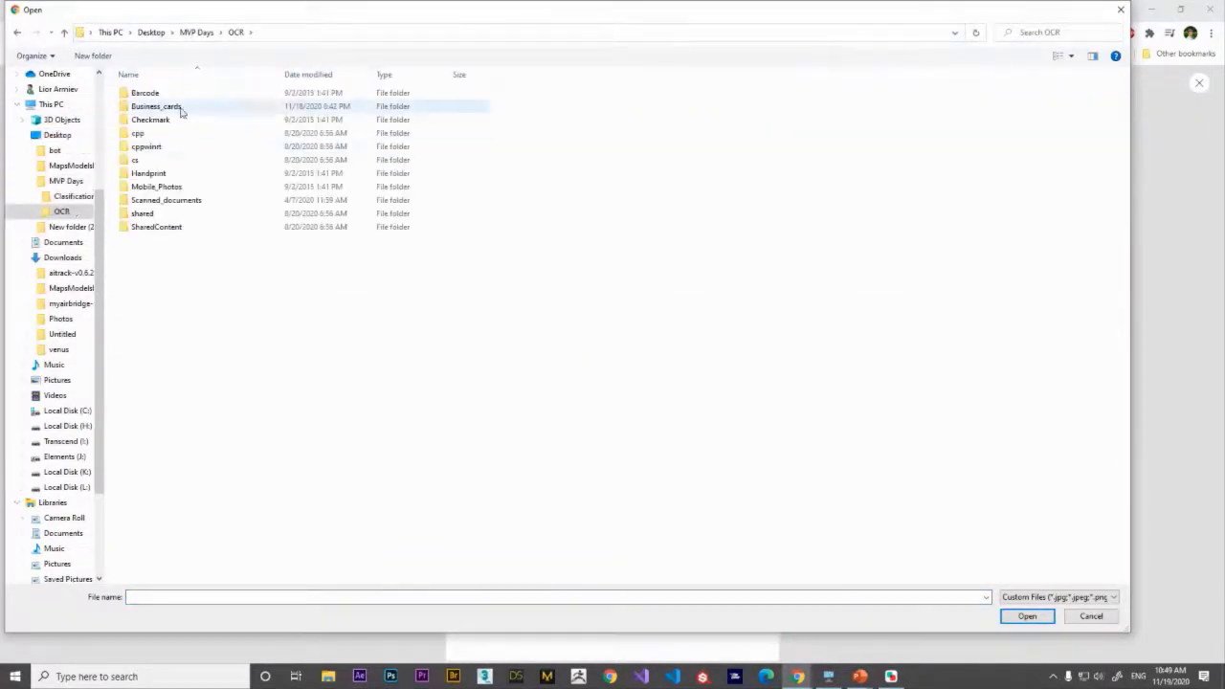
Step: Check the Scanned_documents, SharedContent, Checkmark and Business_cards folders for a form image to analyze
double_click(167, 200)
key(BackSpace)
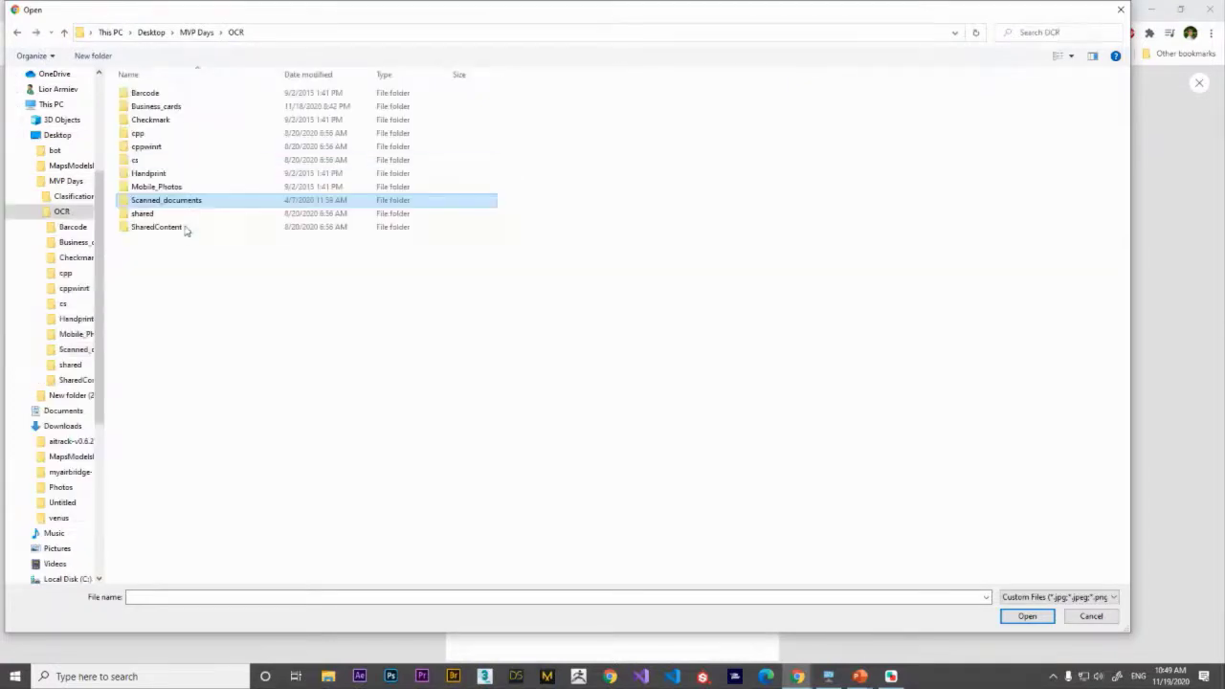
click(188, 230)
double_click(188, 230)
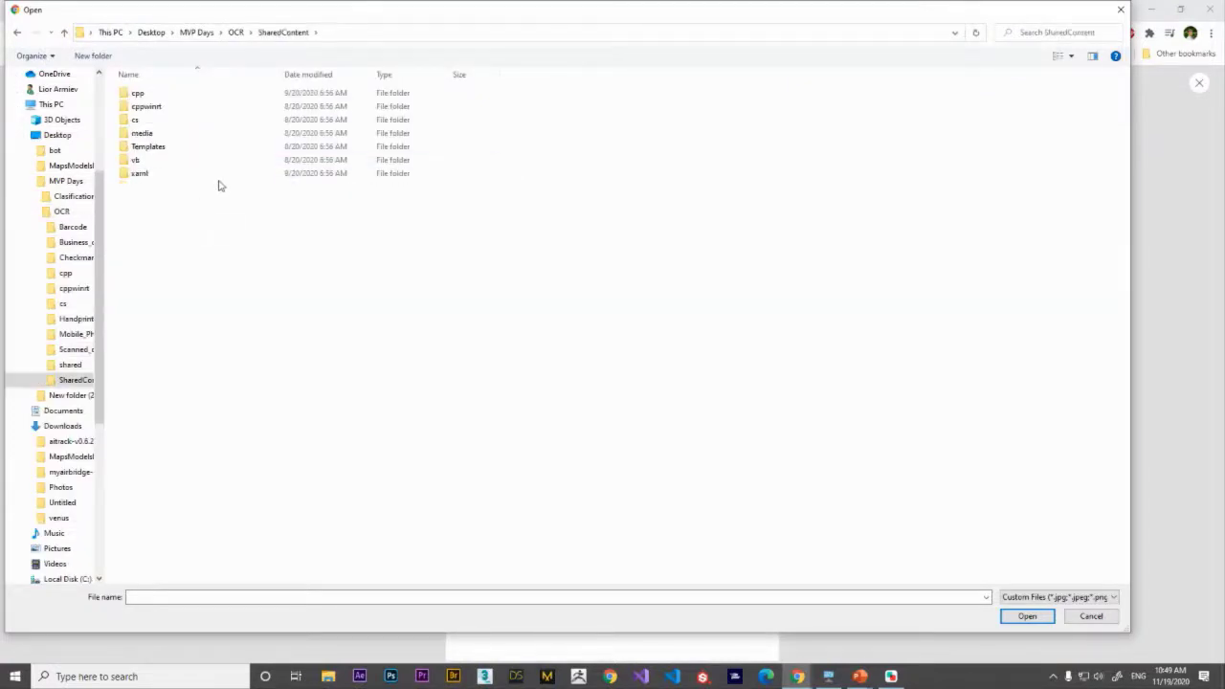
key(BackSpace)
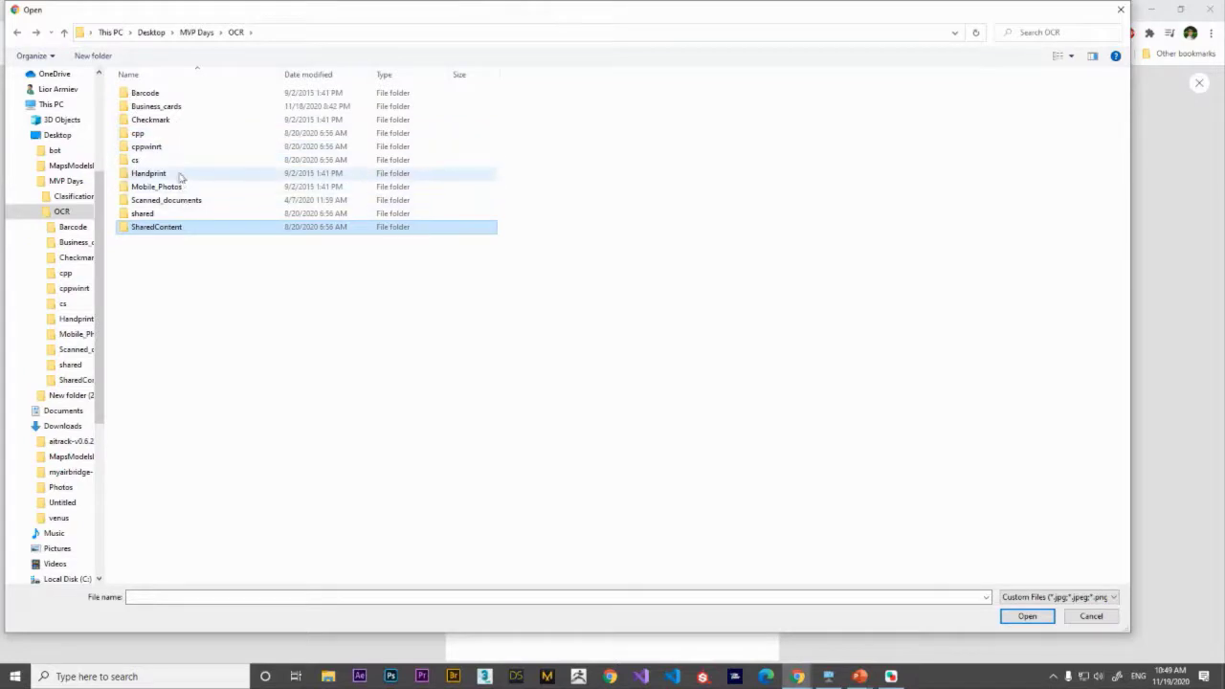
double_click(172, 125)
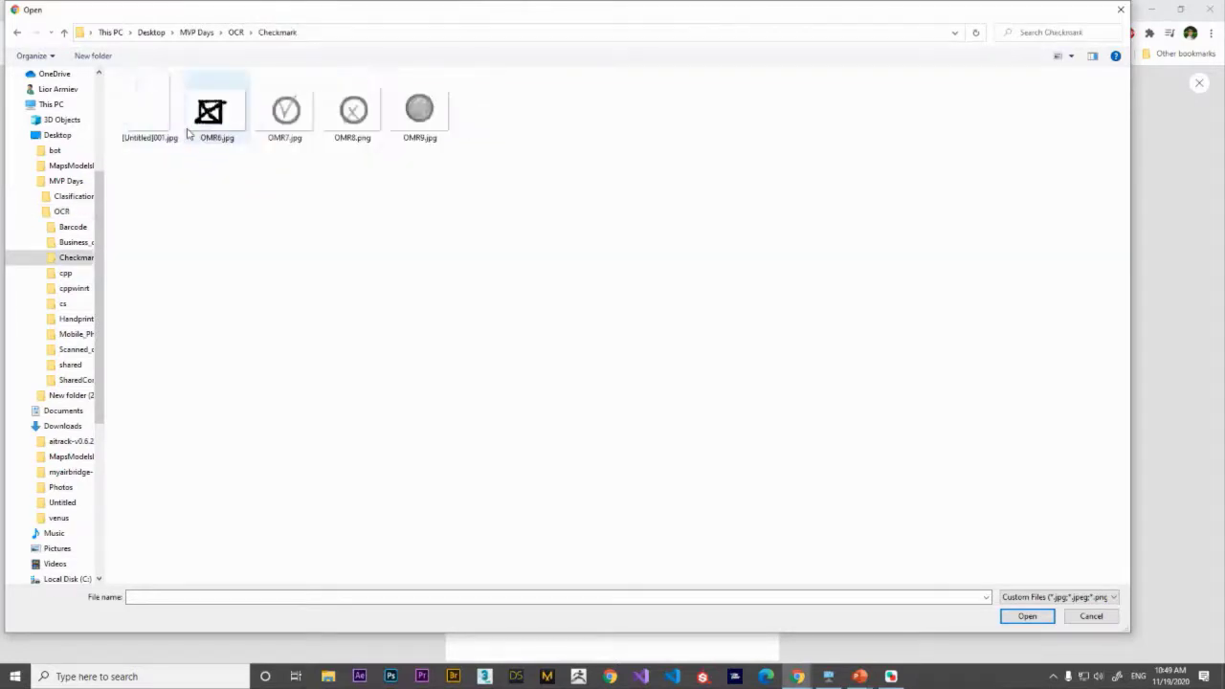
key(alt+Left)
double_click(158, 107)
key(alt+Left)
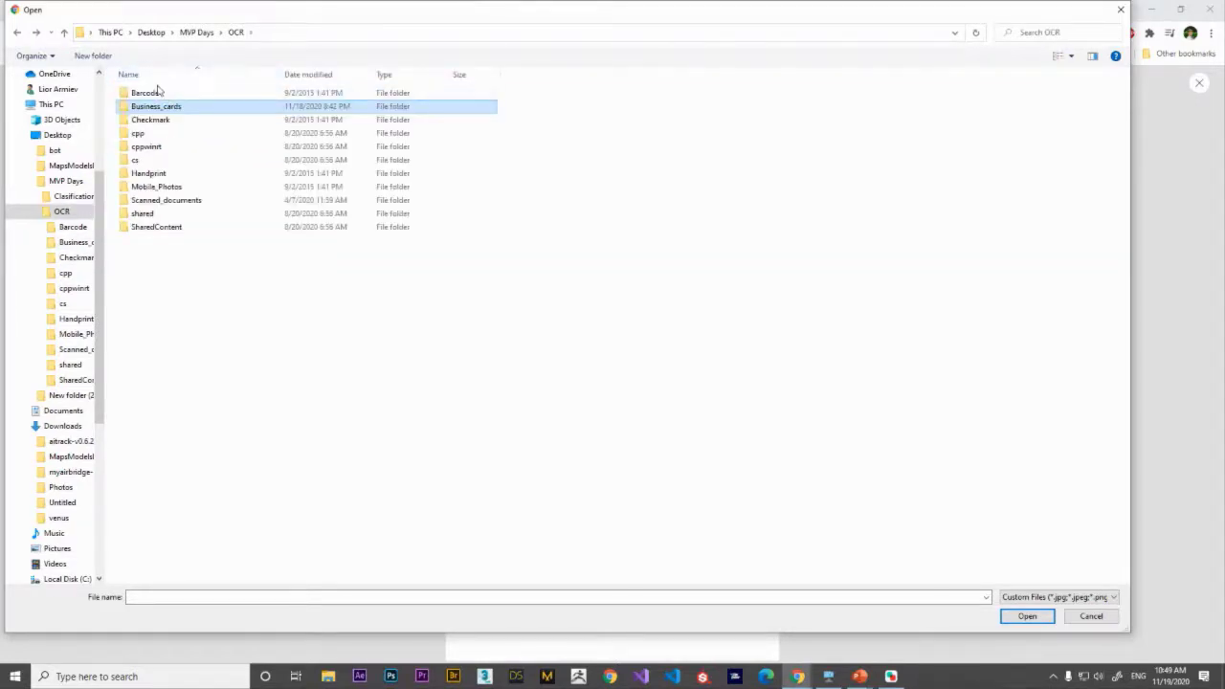
click(153, 93)
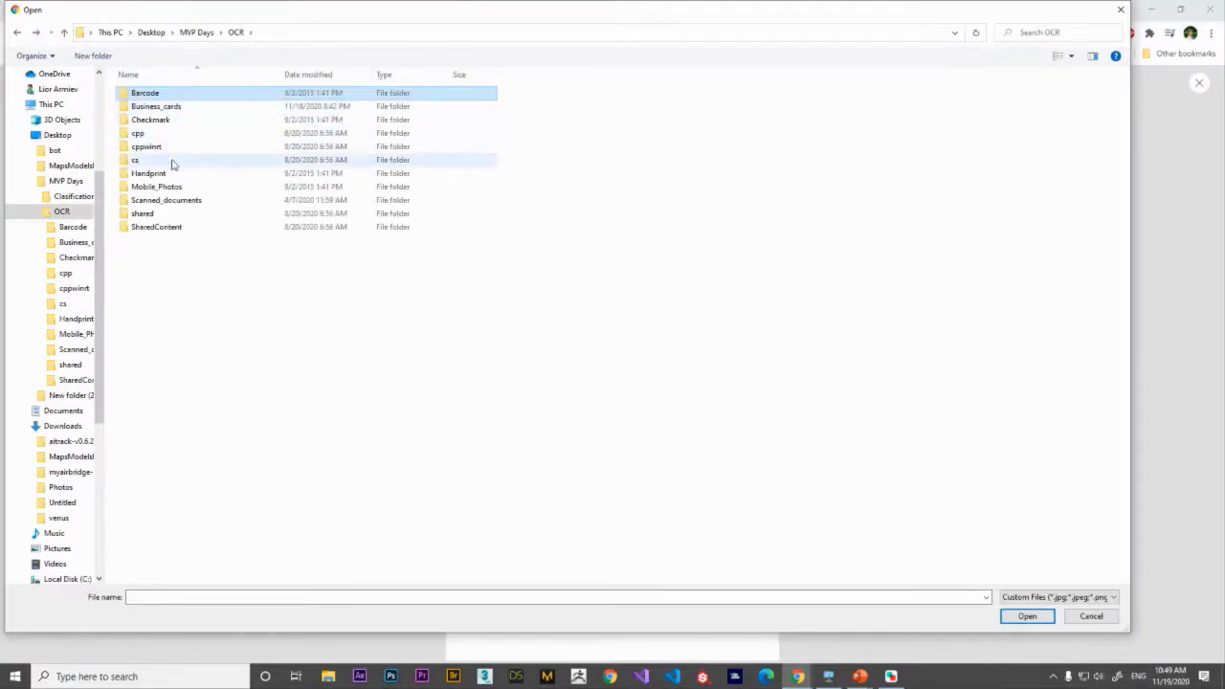
Step: Search SharedContent's media and Templates folders, including the UWPSDKSample subfolders, for a usable form image
double_click(181, 228)
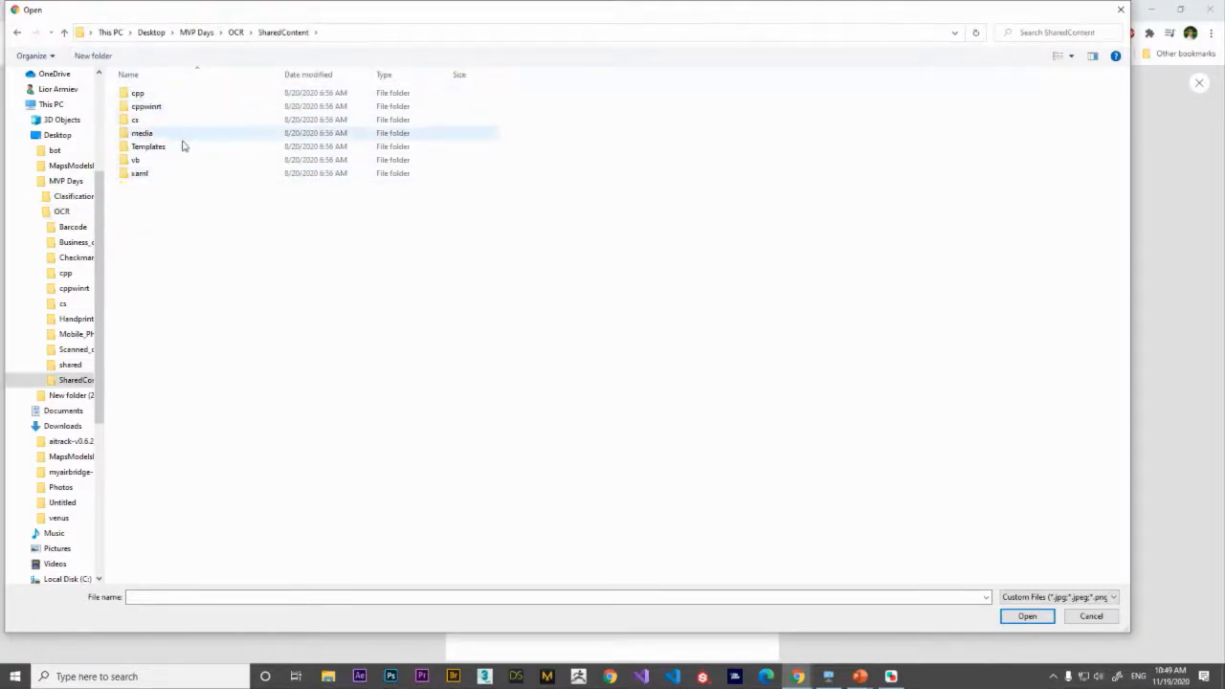
double_click(170, 134)
key(BackSpace)
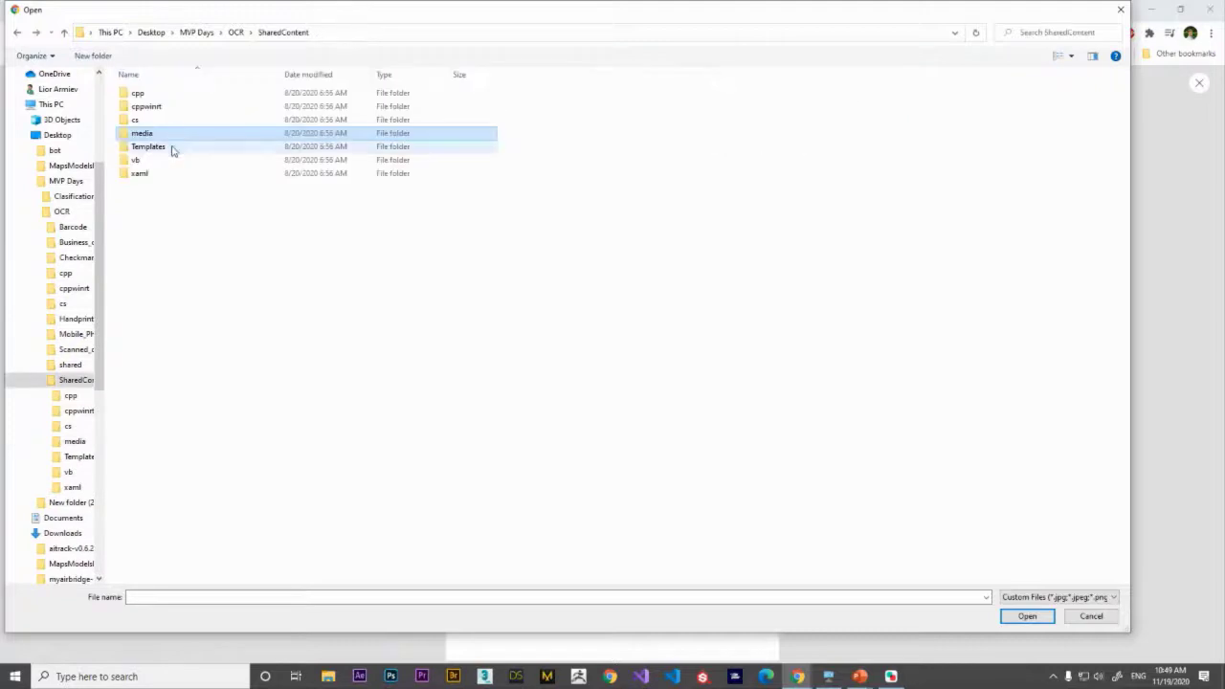
double_click(169, 148)
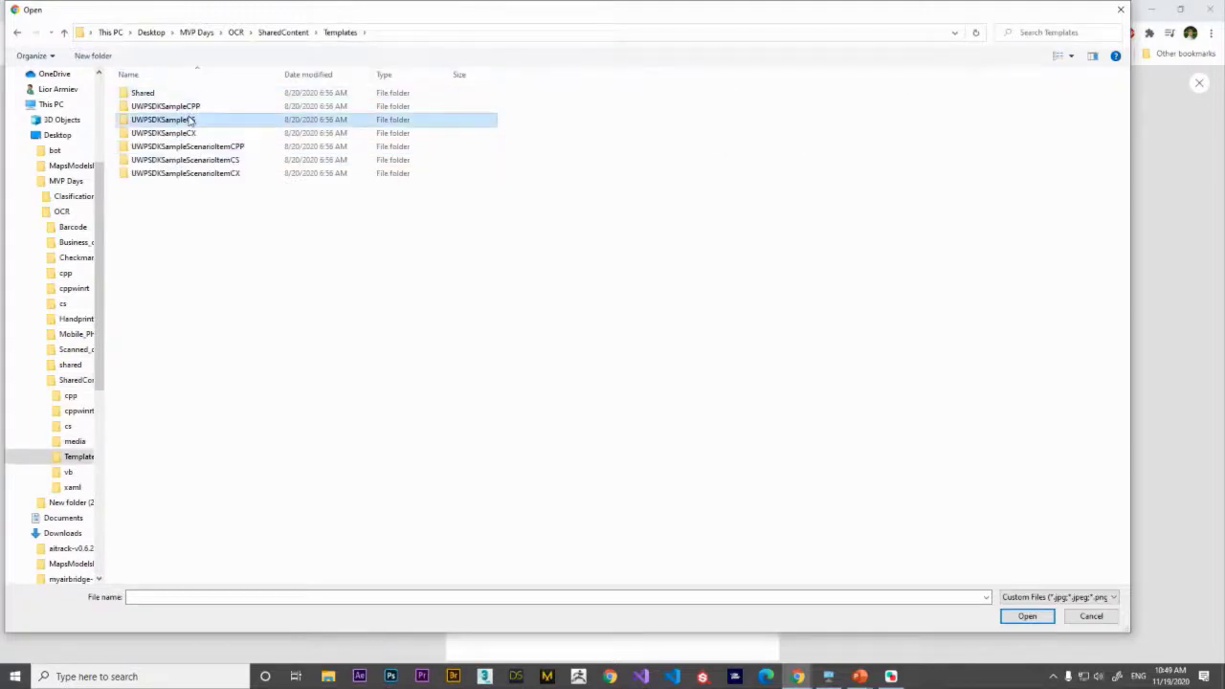
double_click(188, 120)
key(BackSpace)
click(188, 108)
double_click(190, 109)
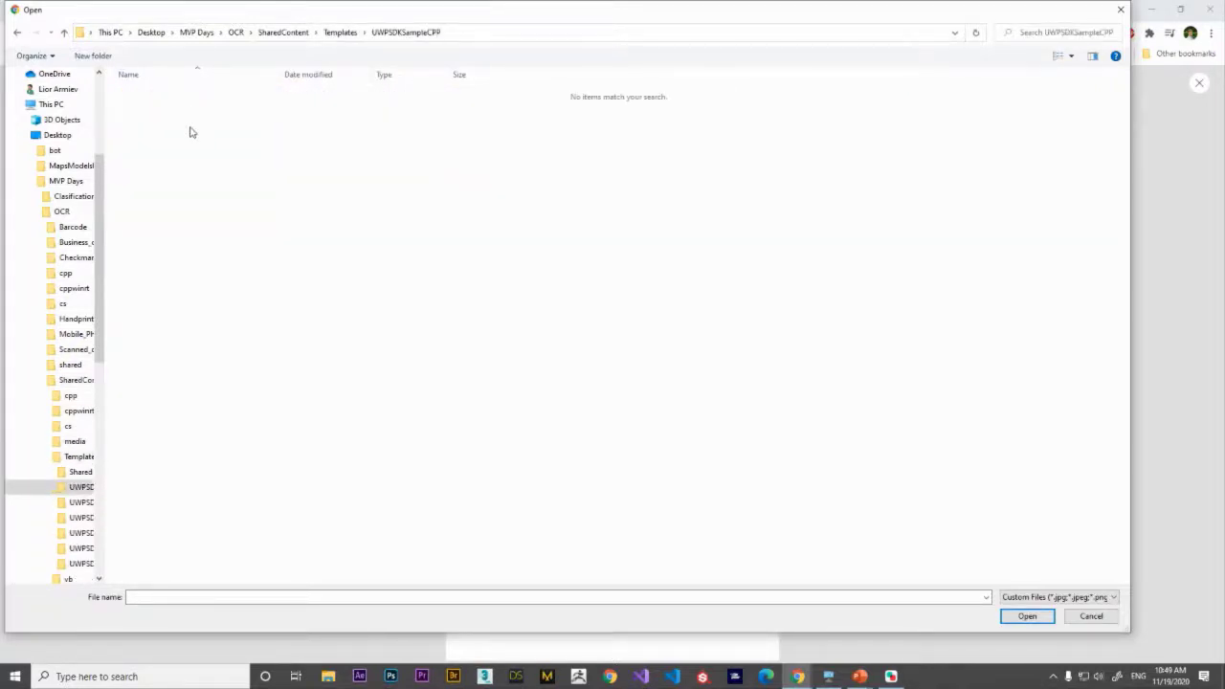
key(BackSpace)
double_click(188, 134)
key(BackSpace)
double_click(188, 146)
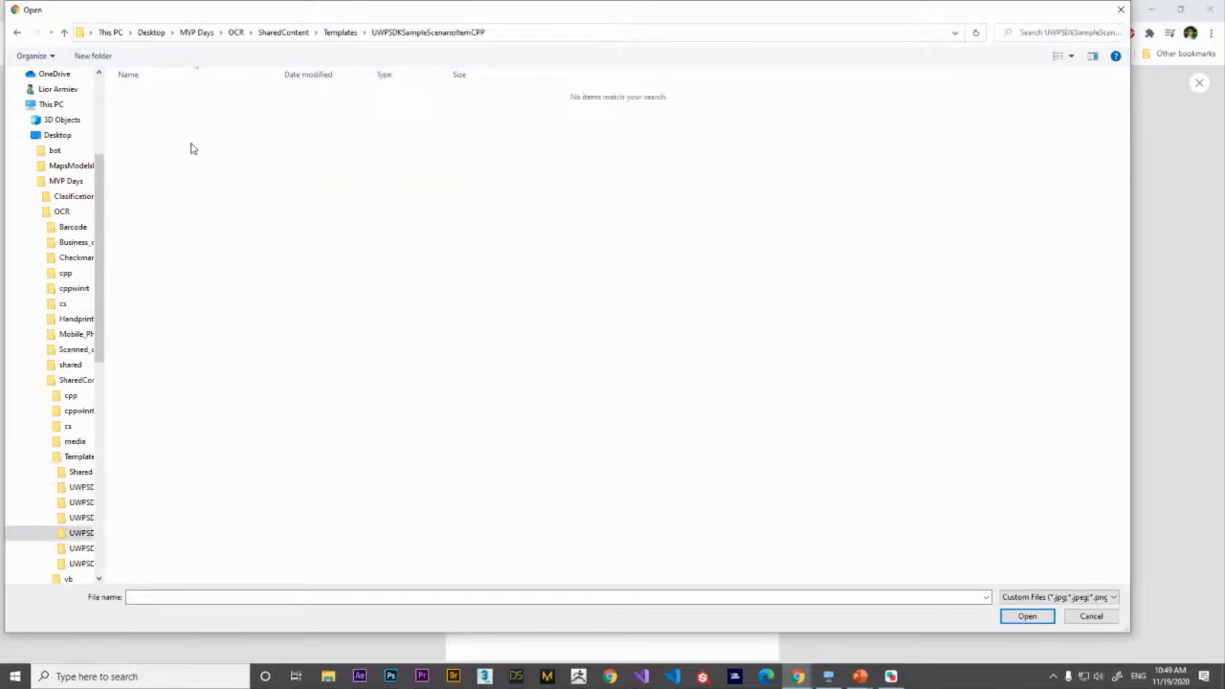
key(BackSpace)
double_click(187, 159)
key(BackSpace)
key(BackSpace)
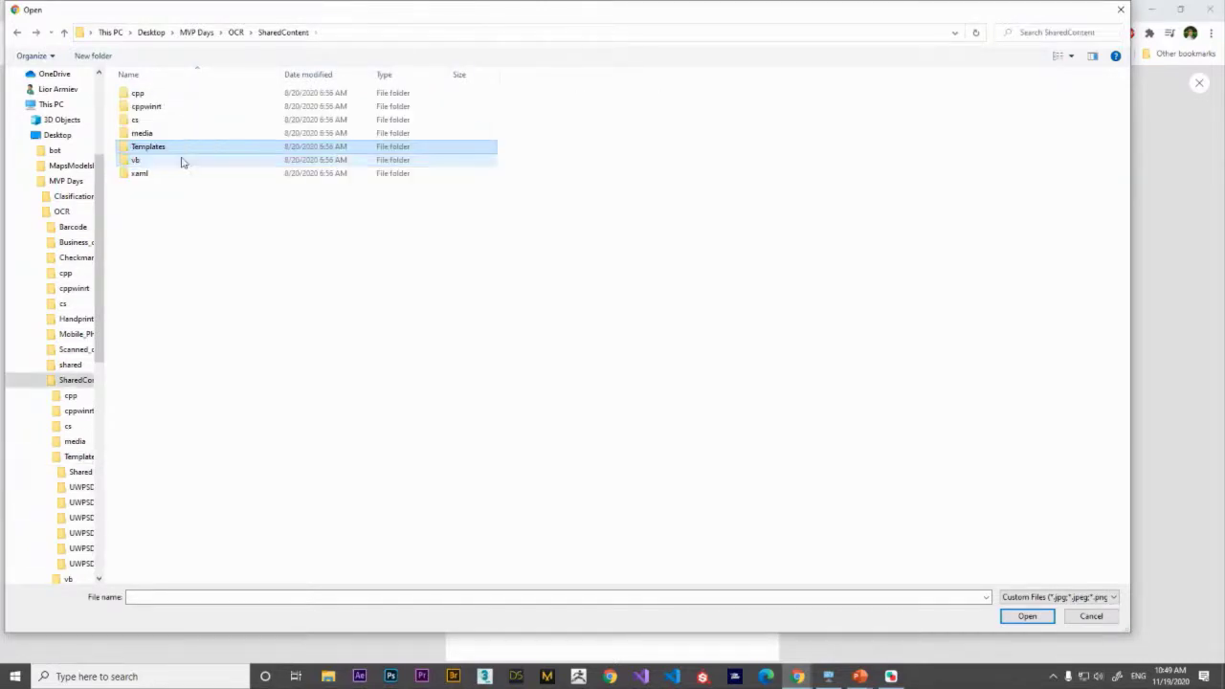
key(BackSpace)
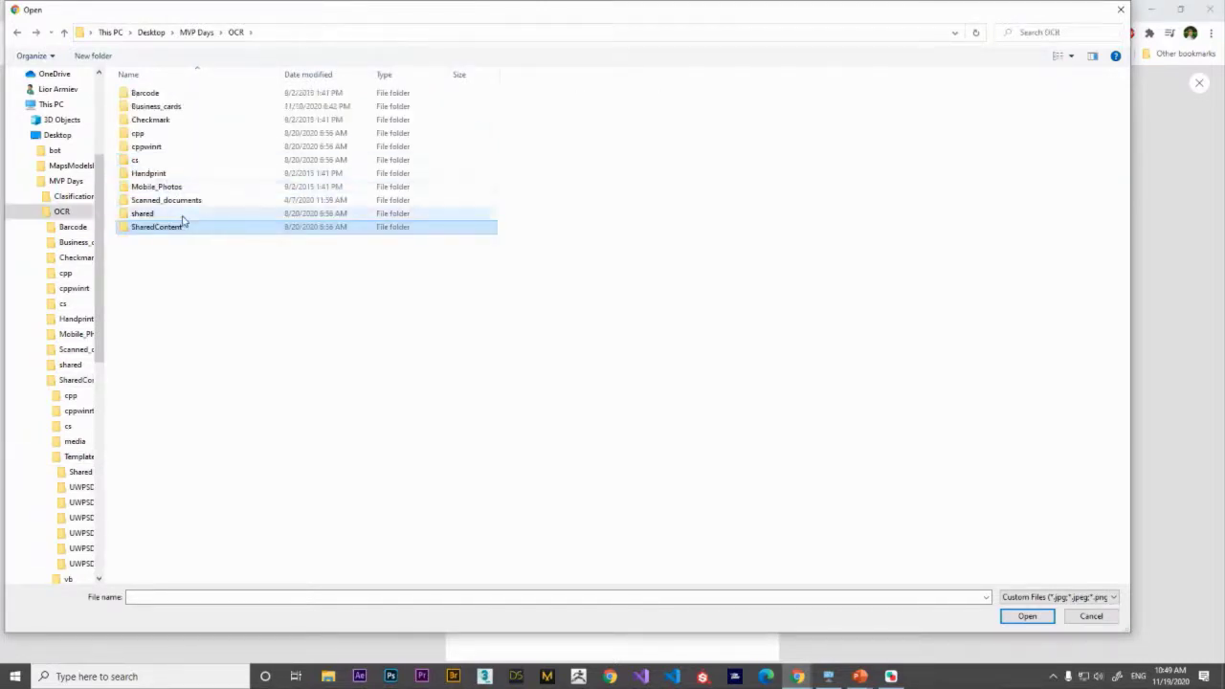
Step: Check the Scanned_documents, Mobile_Photos and Handprint folders in OCR for a form image
double_click(181, 200)
key(BackSpace)
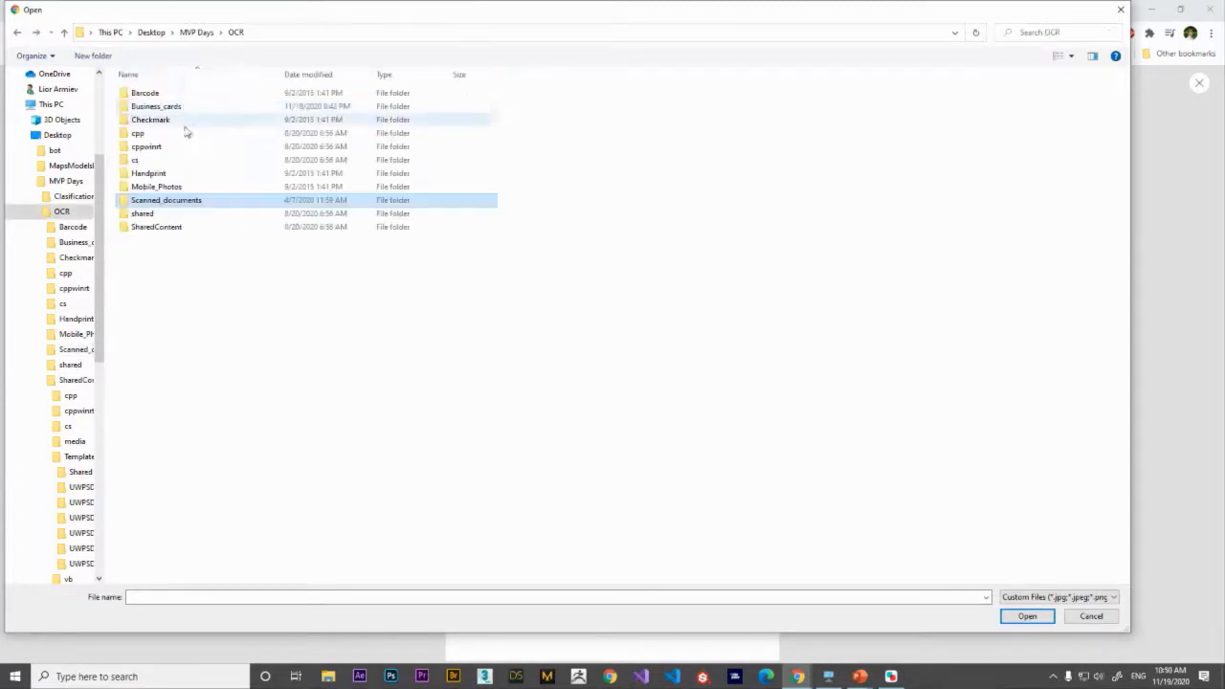
double_click(176, 190)
key(BackSpace)
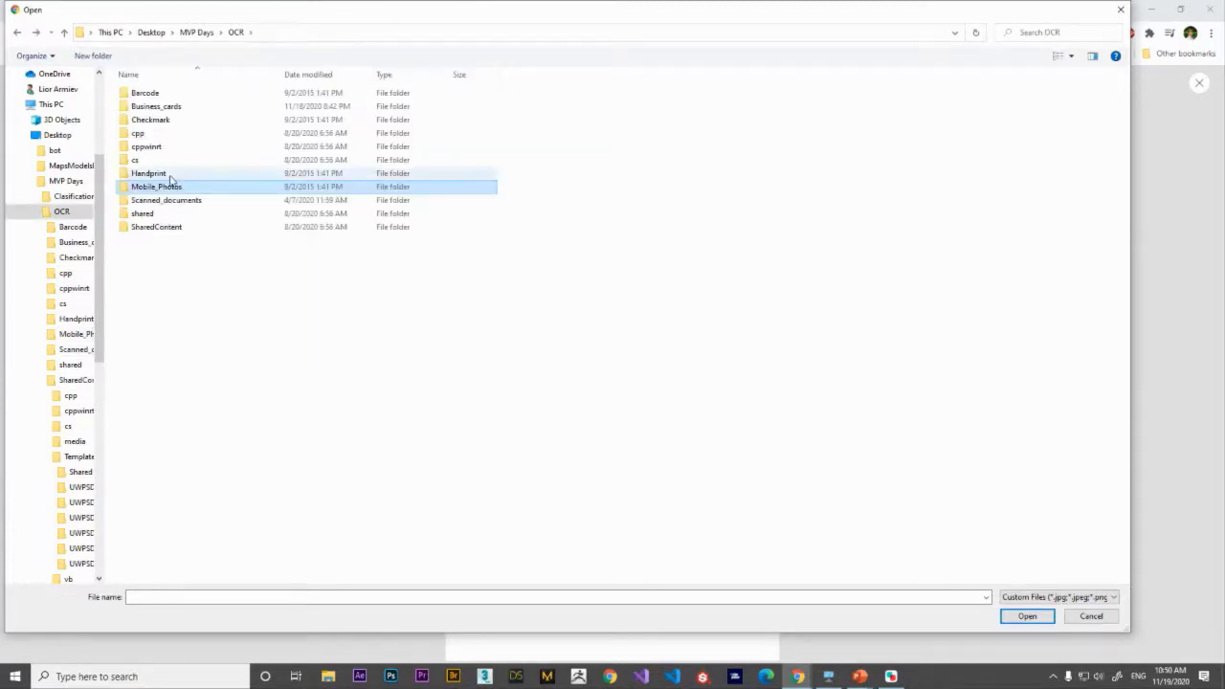
double_click(171, 173)
key(BackSpace)
Step: Check the cs, cppwinrt, cpp and Checkmark folders in OCR for a form image
double_click(170, 161)
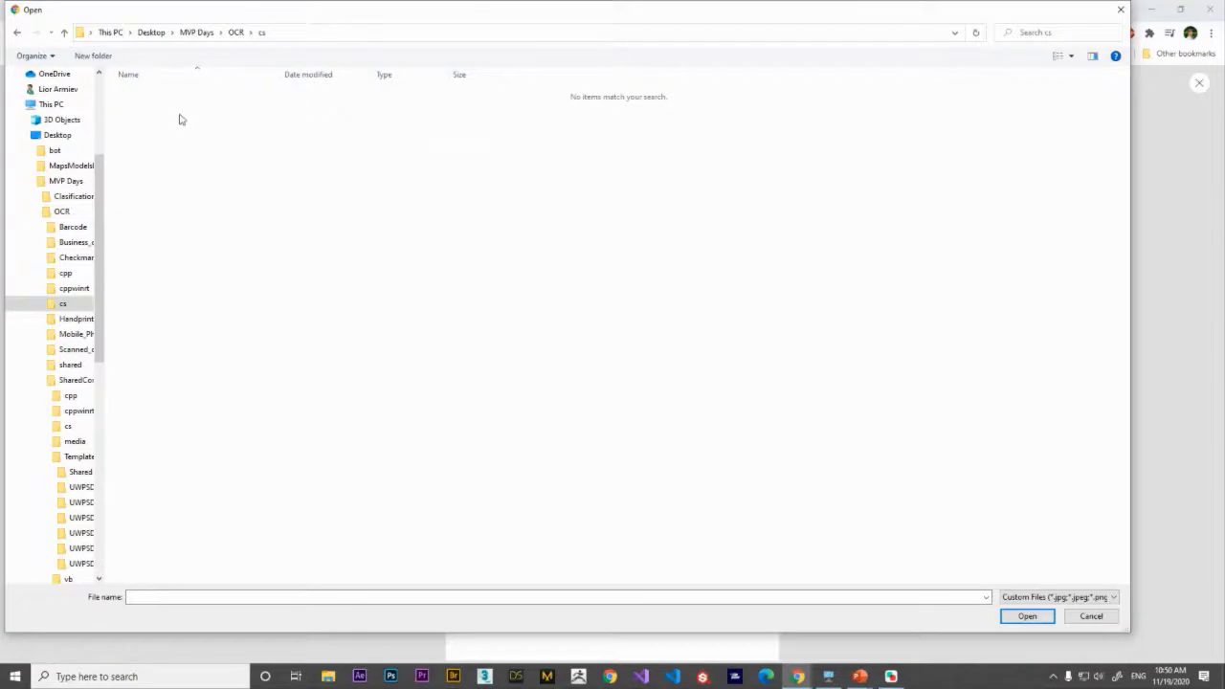
key(BackSpace)
double_click(170, 150)
key(BackSpace)
double_click(168, 138)
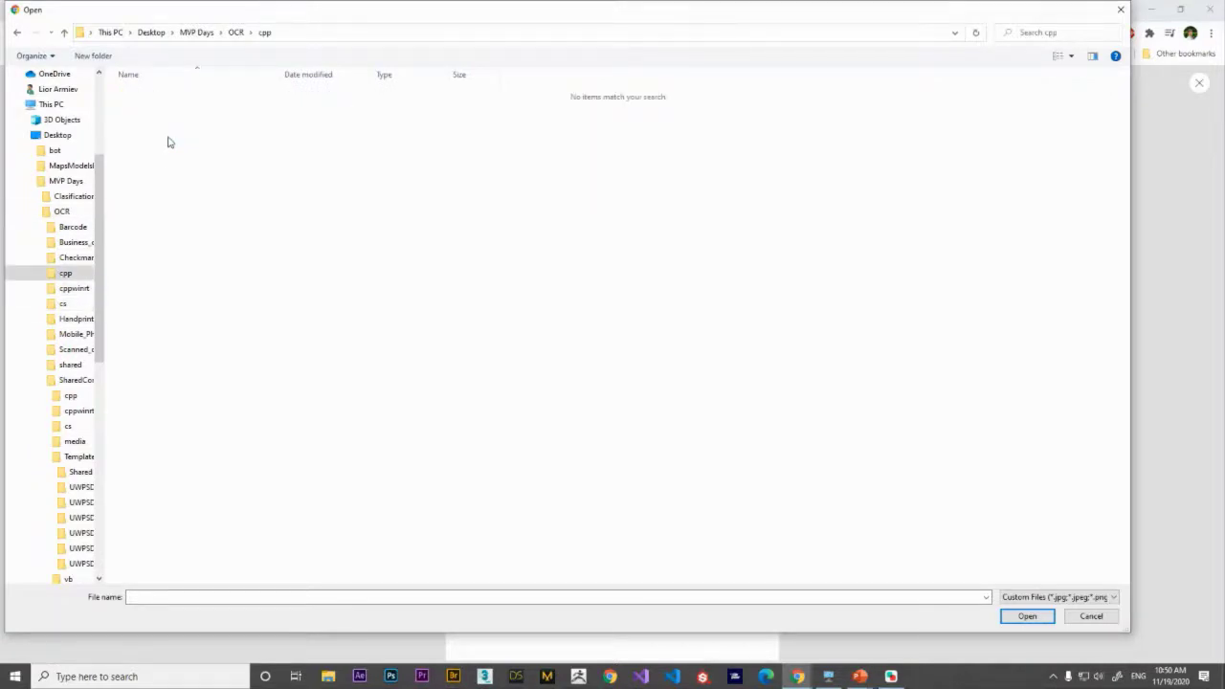
key(BackSpace)
double_click(160, 125)
key(BackSpace)
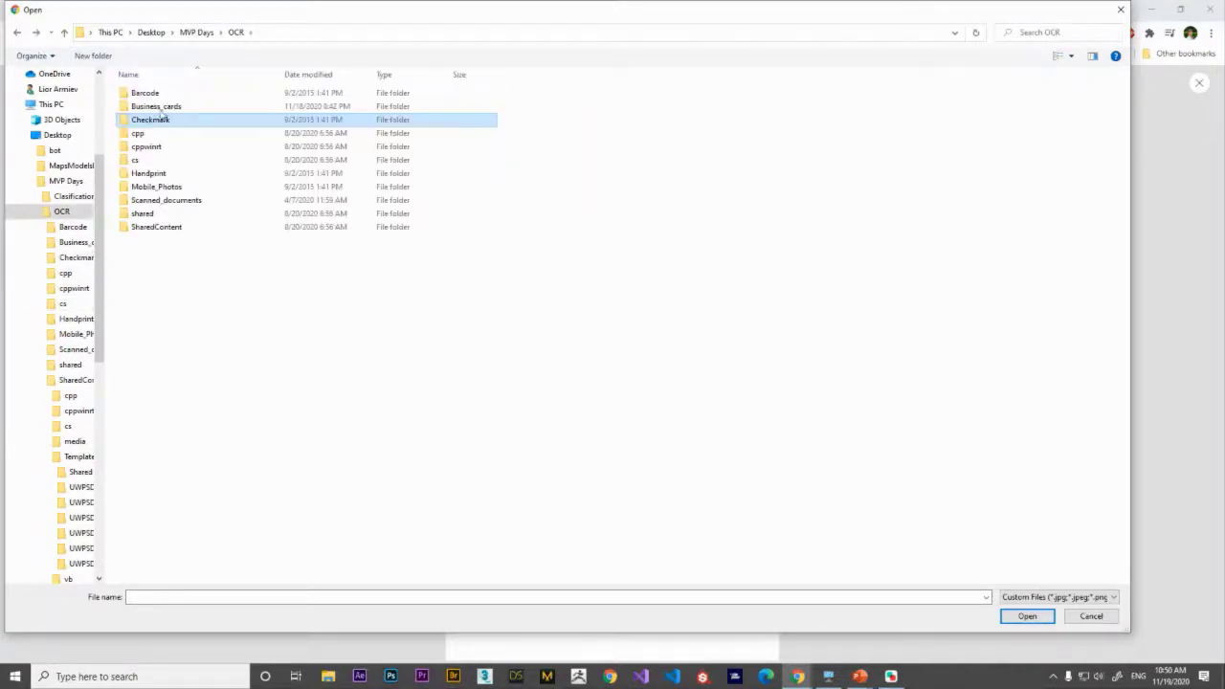
Step: Look through the Business_cards, Barcode, shared and Scanned_documents folders in OCR for a form image
double_click(163, 108)
key(BackSpace)
double_click(149, 93)
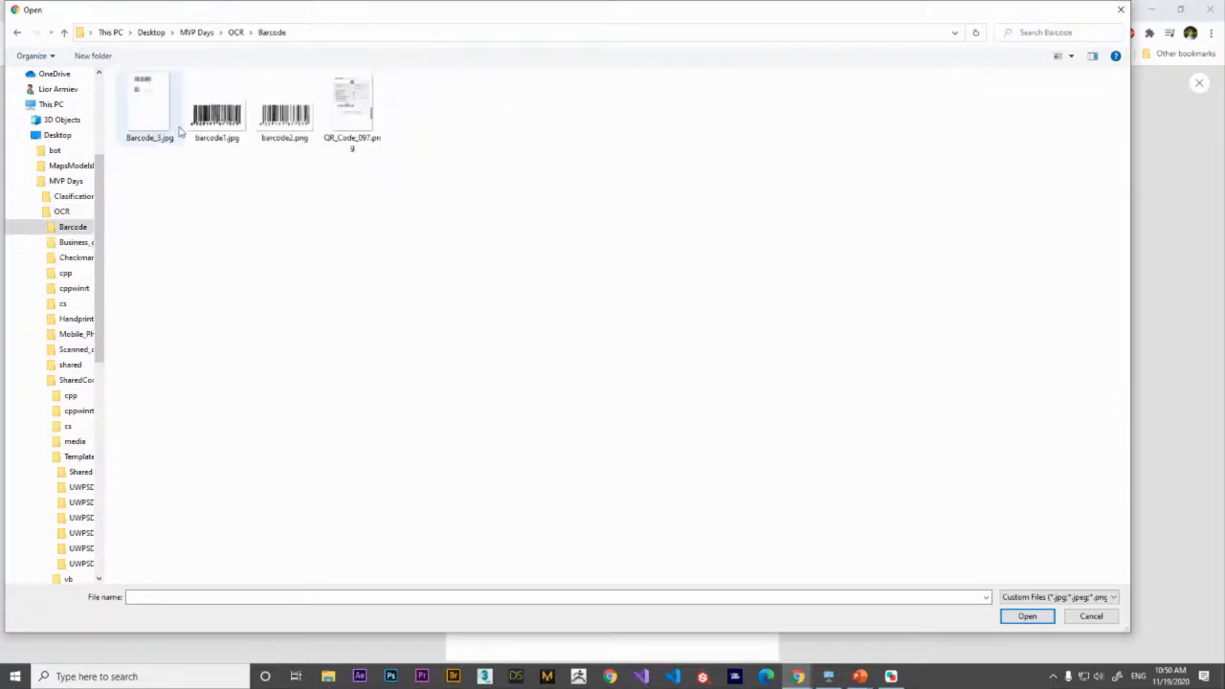
key(BackSpace)
double_click(173, 216)
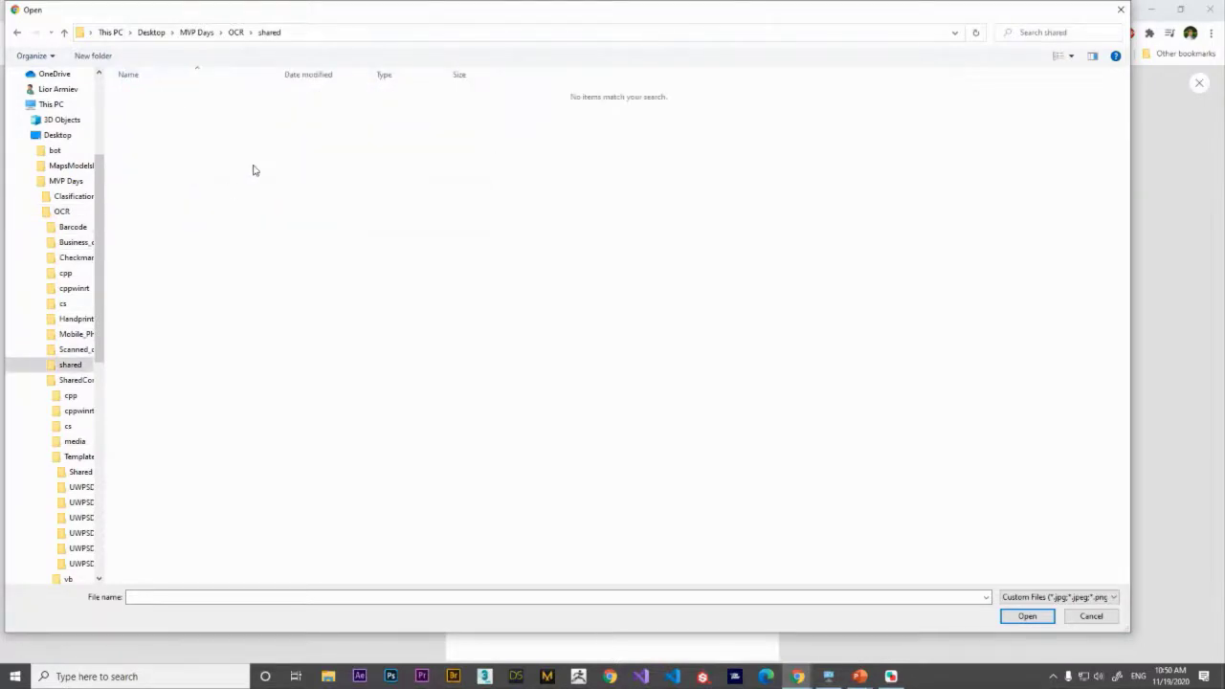
key(BackSpace)
double_click(182, 201)
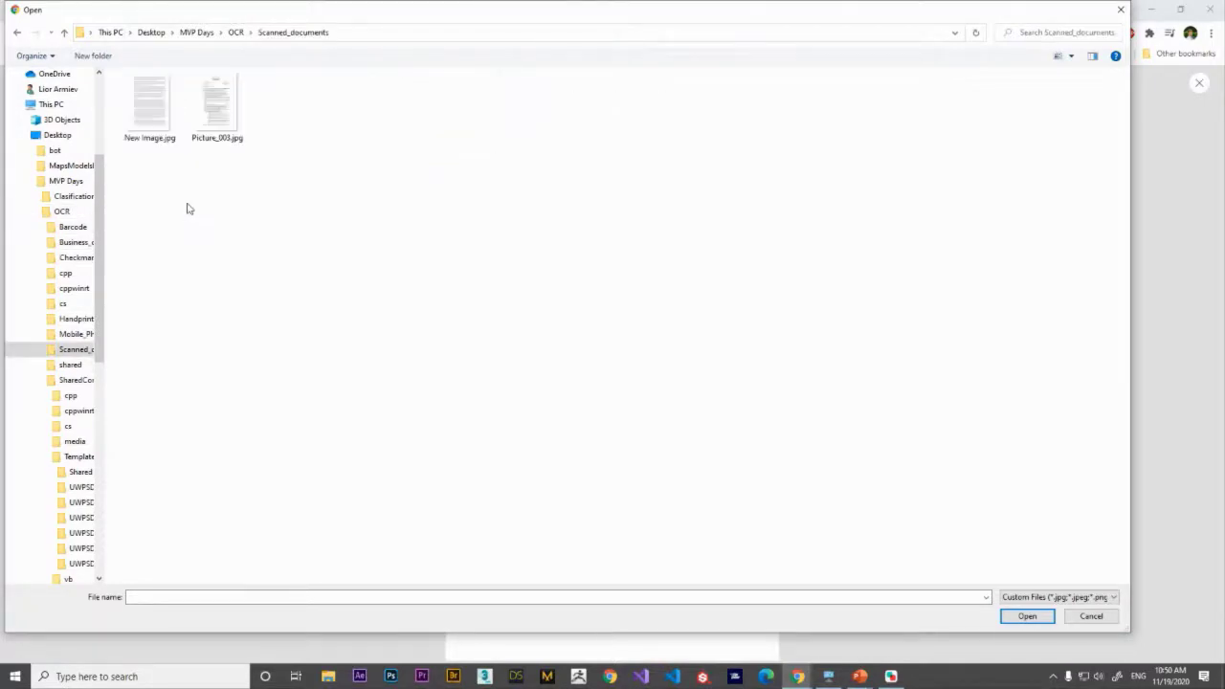
key(BackSpace)
Step: Look through SharedContent's Templates folder and its Shared subfolder for a form image, and go back up to MVP Days
double_click(164, 230)
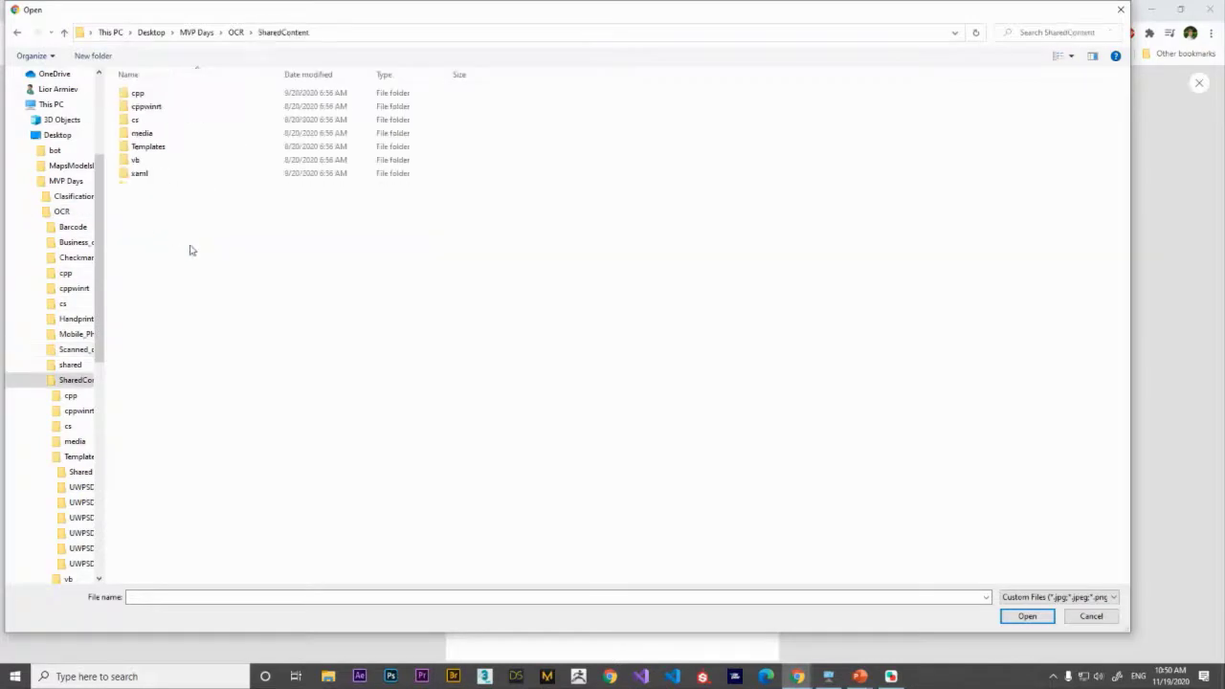
double_click(170, 148)
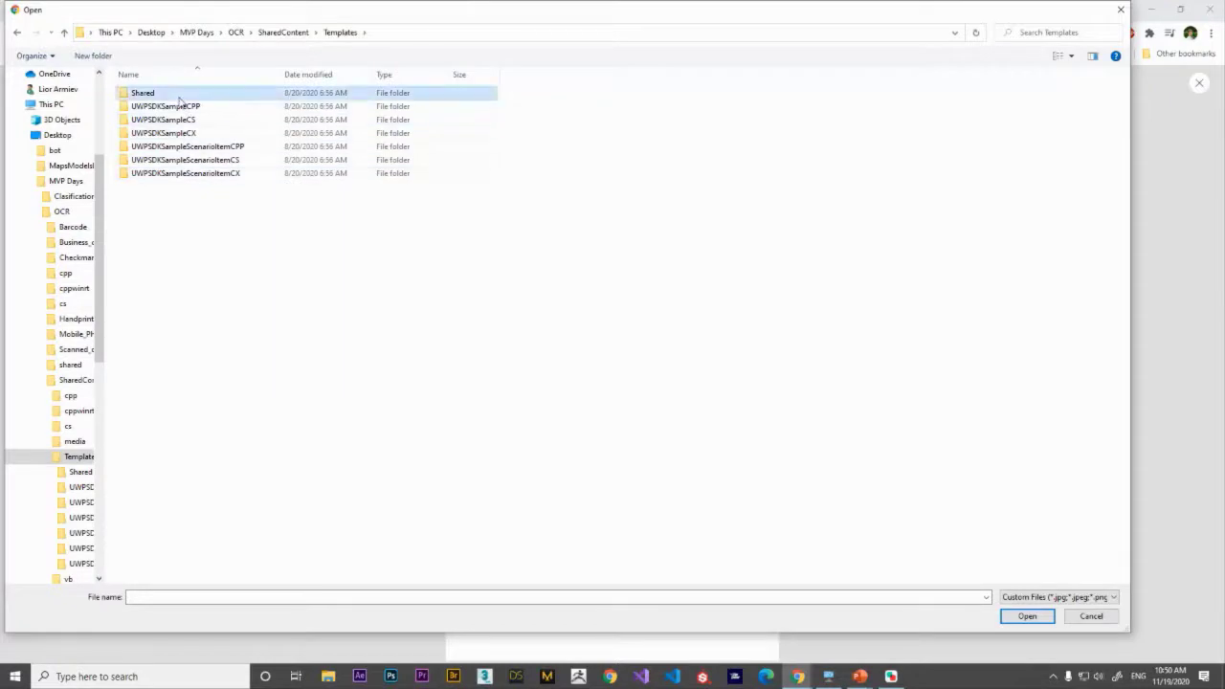
double_click(174, 94)
double_click(175, 106)
key(alt+Up)
key(alt+Up)
key(alt+Up)
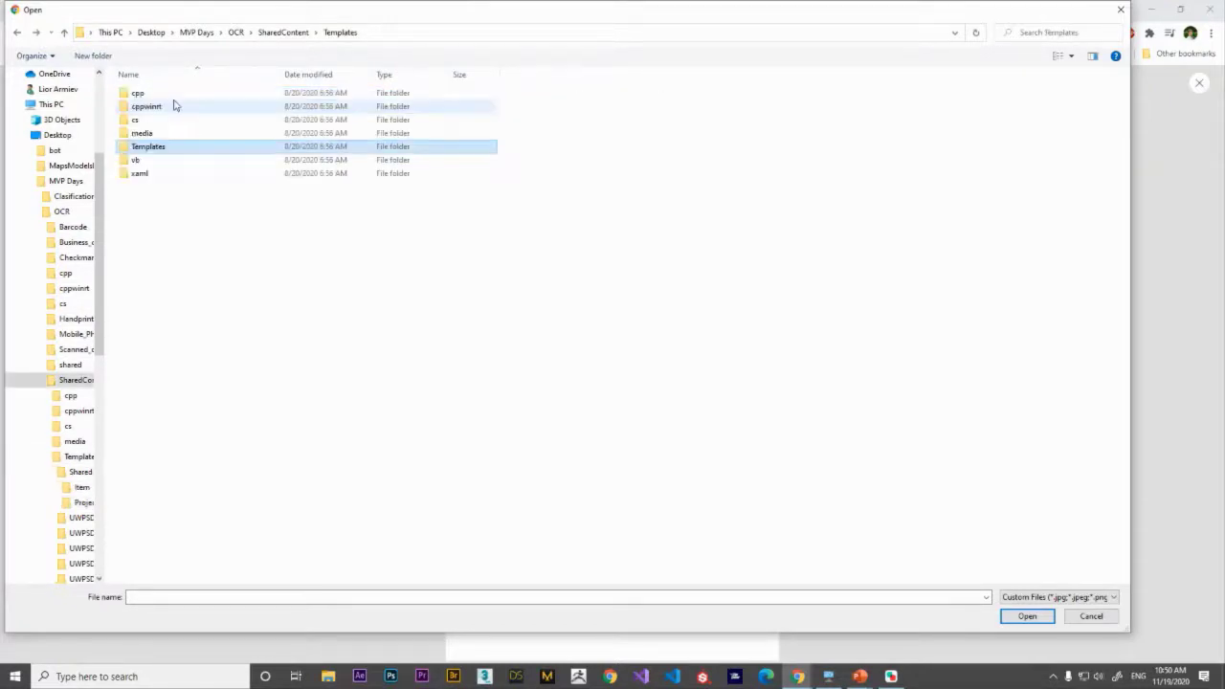
key(alt+Up)
key(alt+Up)
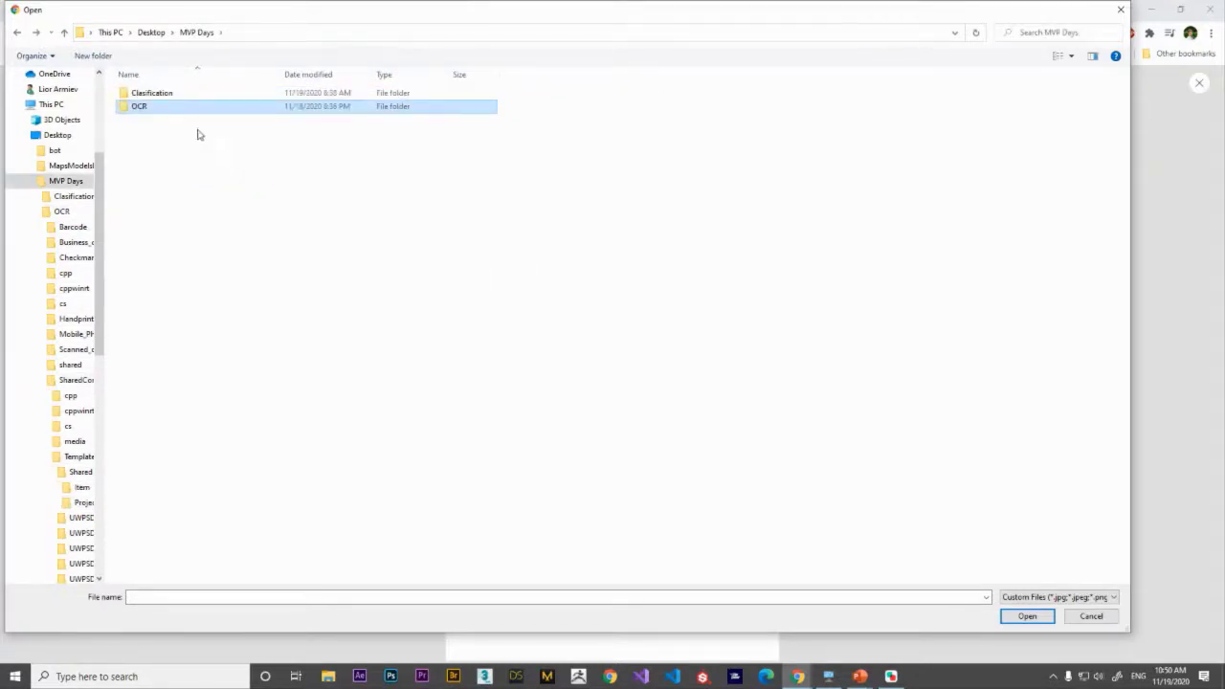
Step: Check the OCR folder once more, cancel the file selection and exit the app preview
double_click(175, 112)
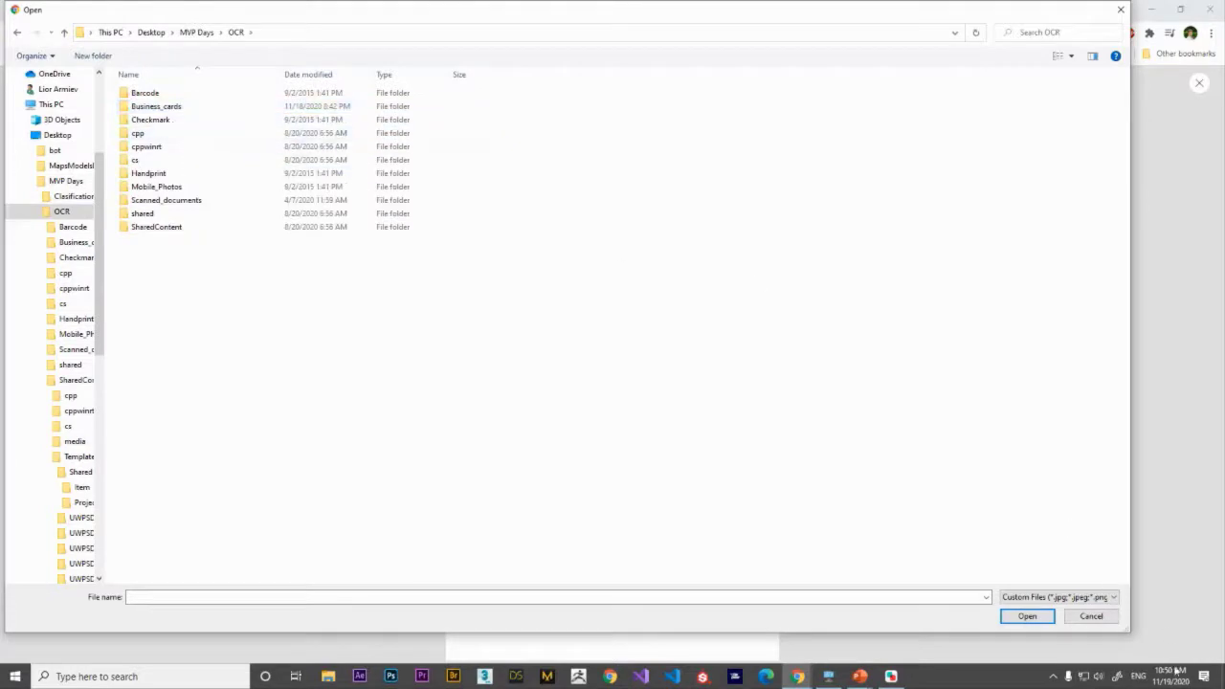
click(1095, 617)
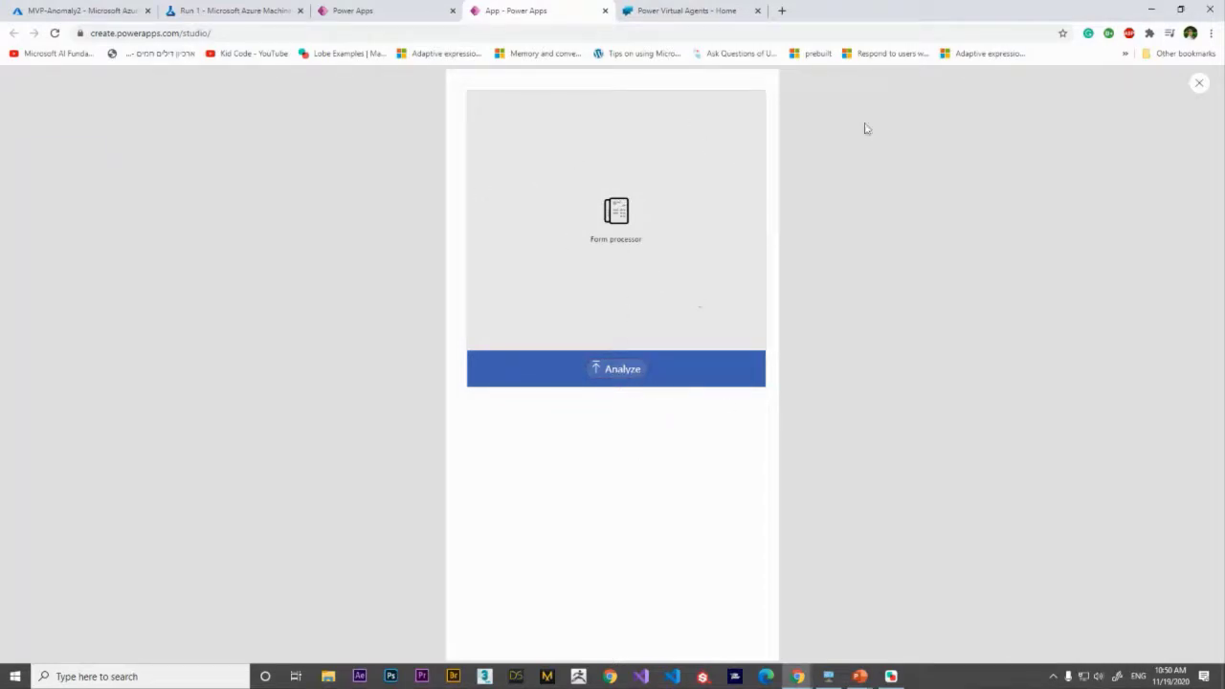
click(1198, 84)
Step: Insert a text label and place it under the form processor at about X 40, Y 690
click(241, 132)
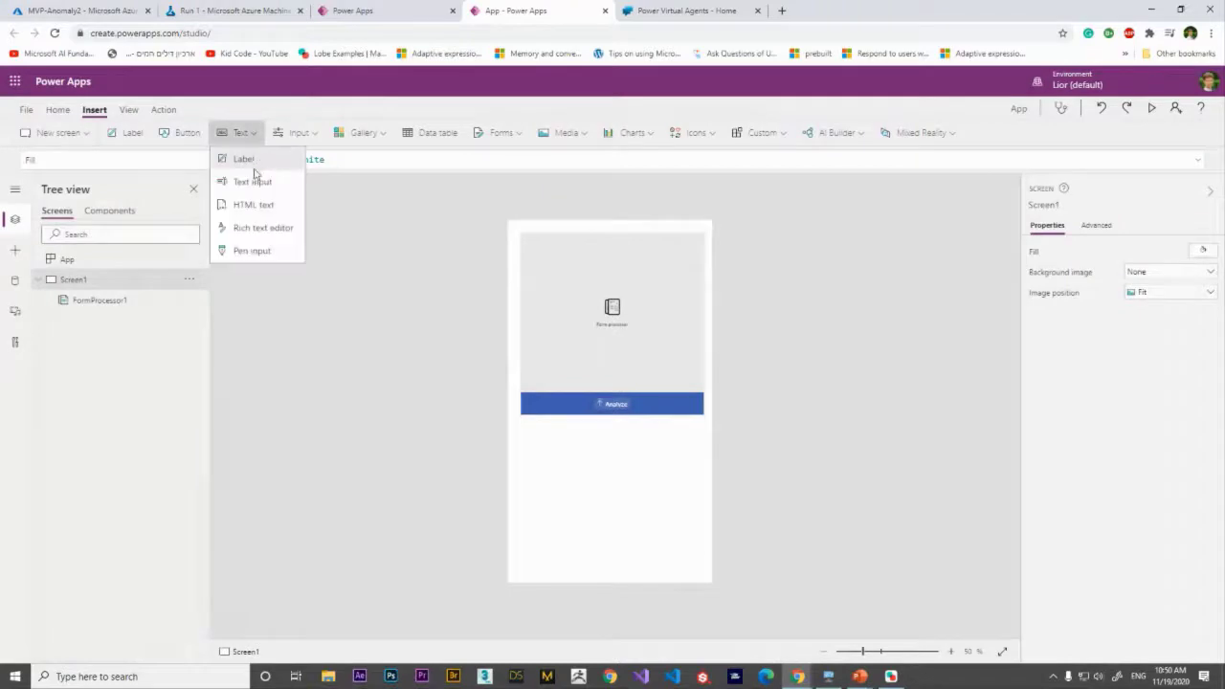
click(244, 159)
drag(571, 251, 554, 446)
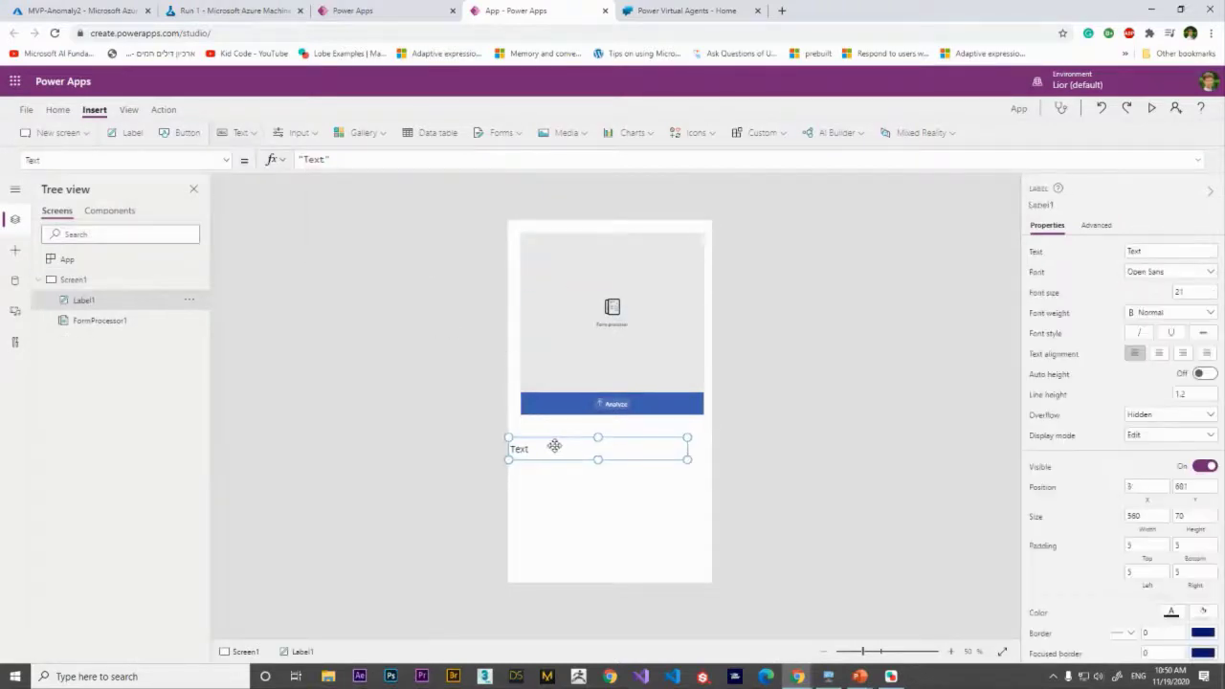
Step: Copy the form processor's name and set the label's Text formula to FormProcessor1.Fields.Name
click(572, 311)
click(1079, 206)
key(ctrl+c)
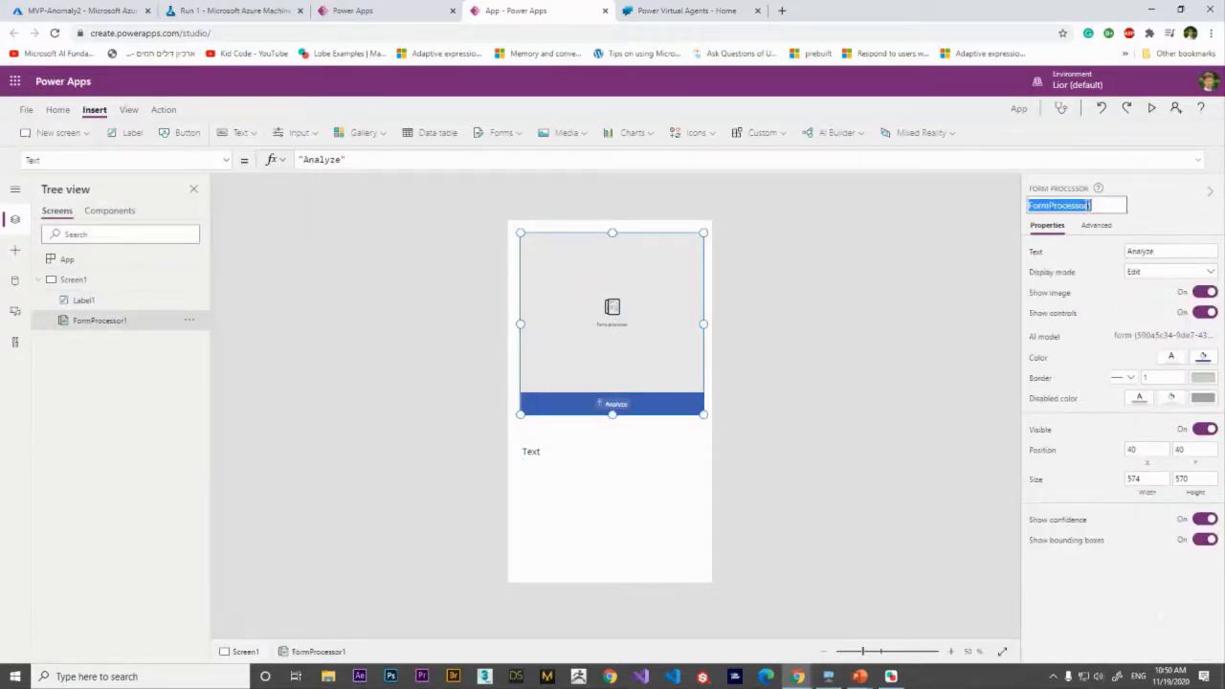
click(577, 451)
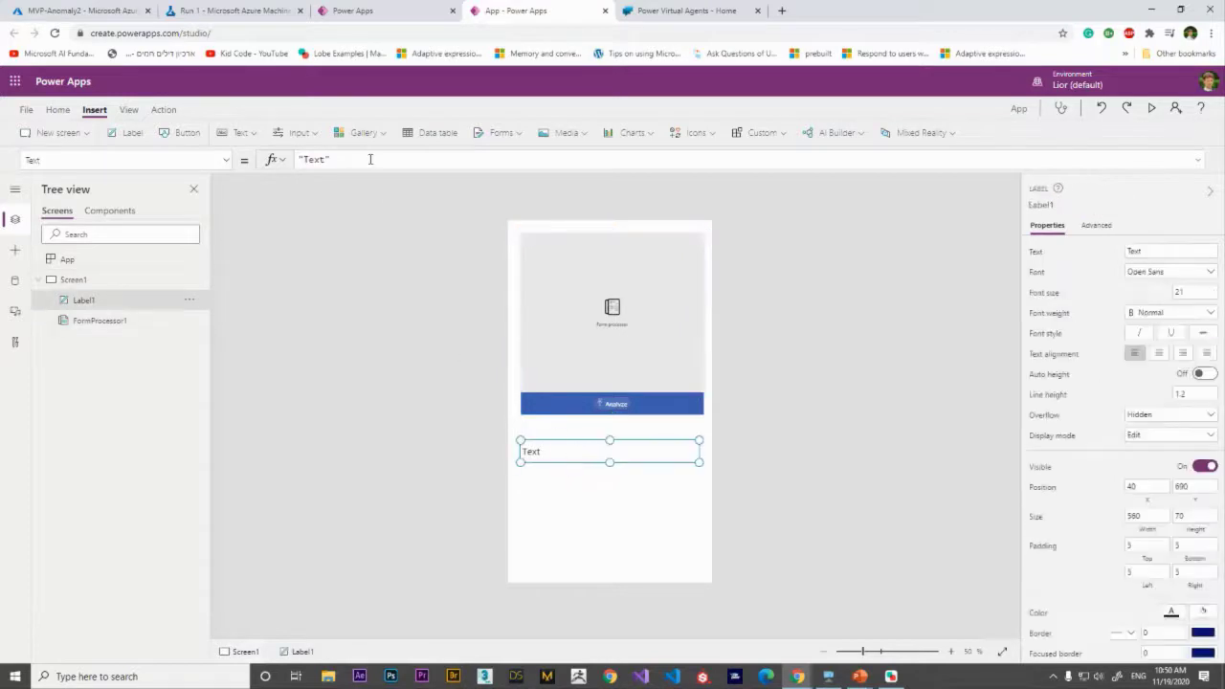
click(345, 163)
key(ctrl+a)
key(ctrl+v)
text(.)
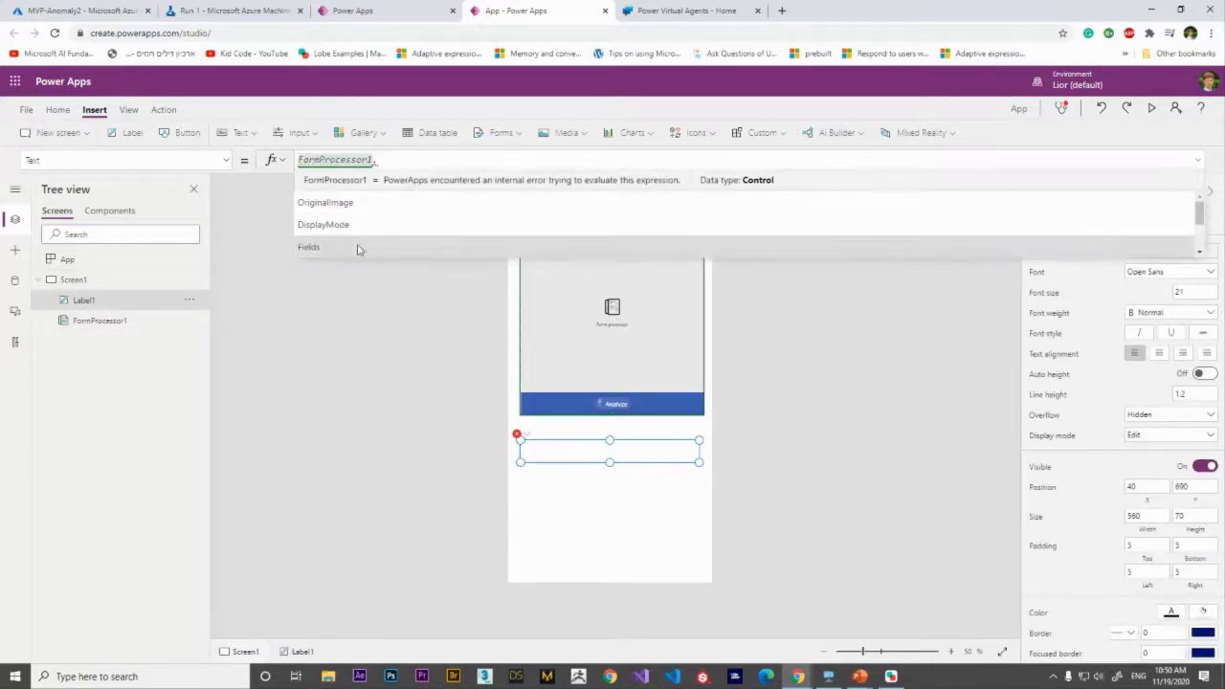
click(326, 246)
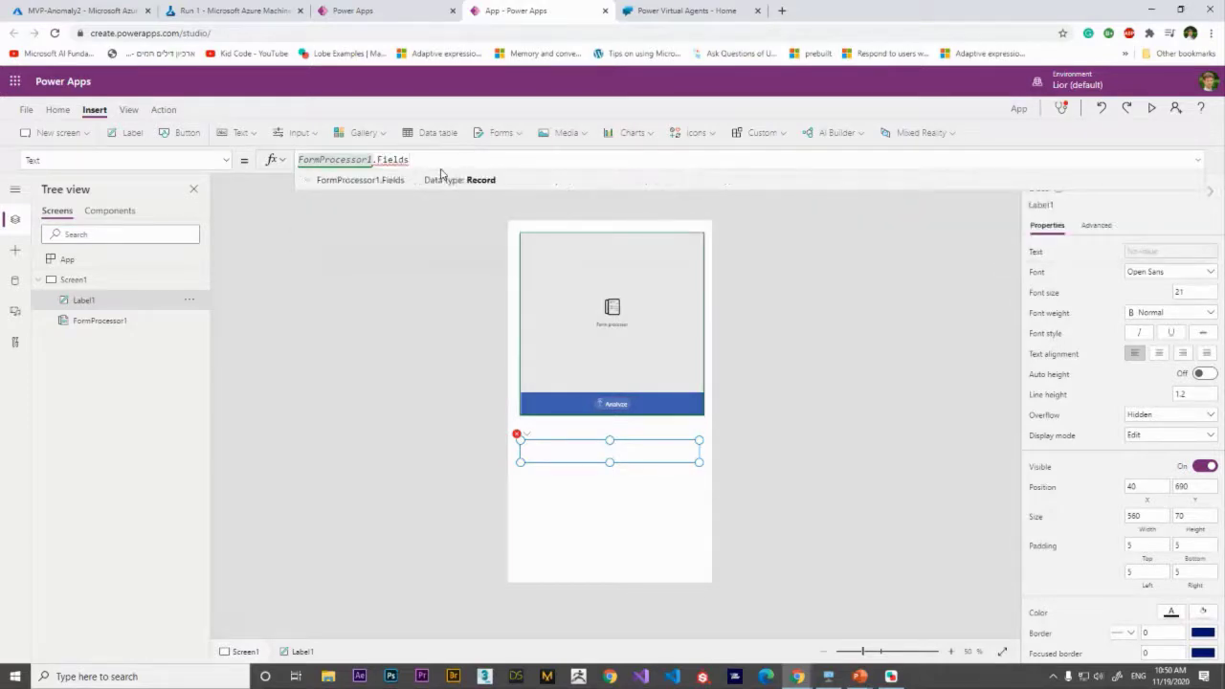
text(.)
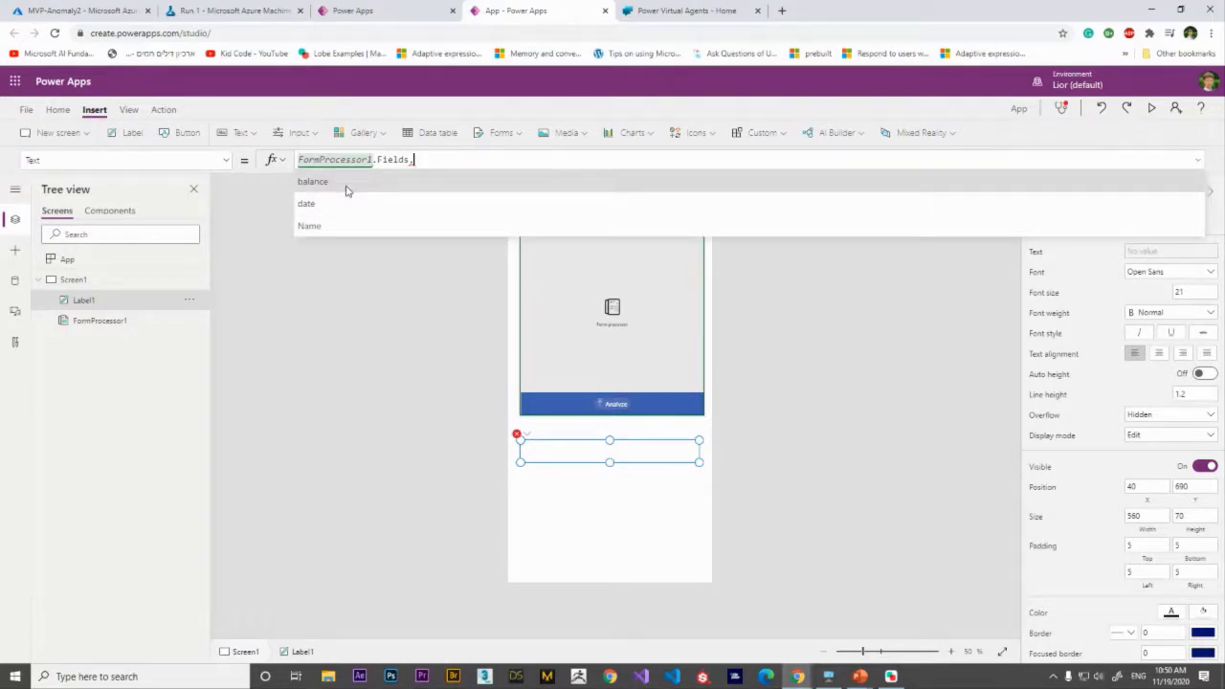
key(Return)
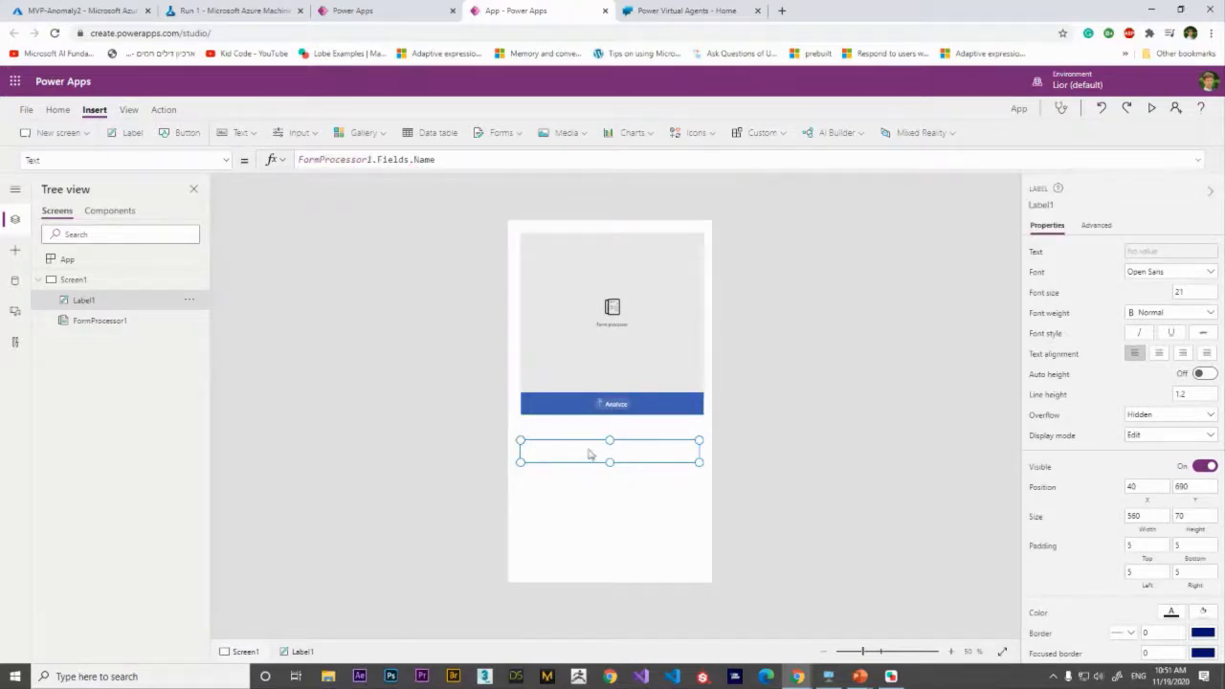
Step: Duplicate the label and place the copy below the original at about X 47, Y 830
key(ctrl+c)
key(ctrl+v)
drag(565, 457, 560, 495)
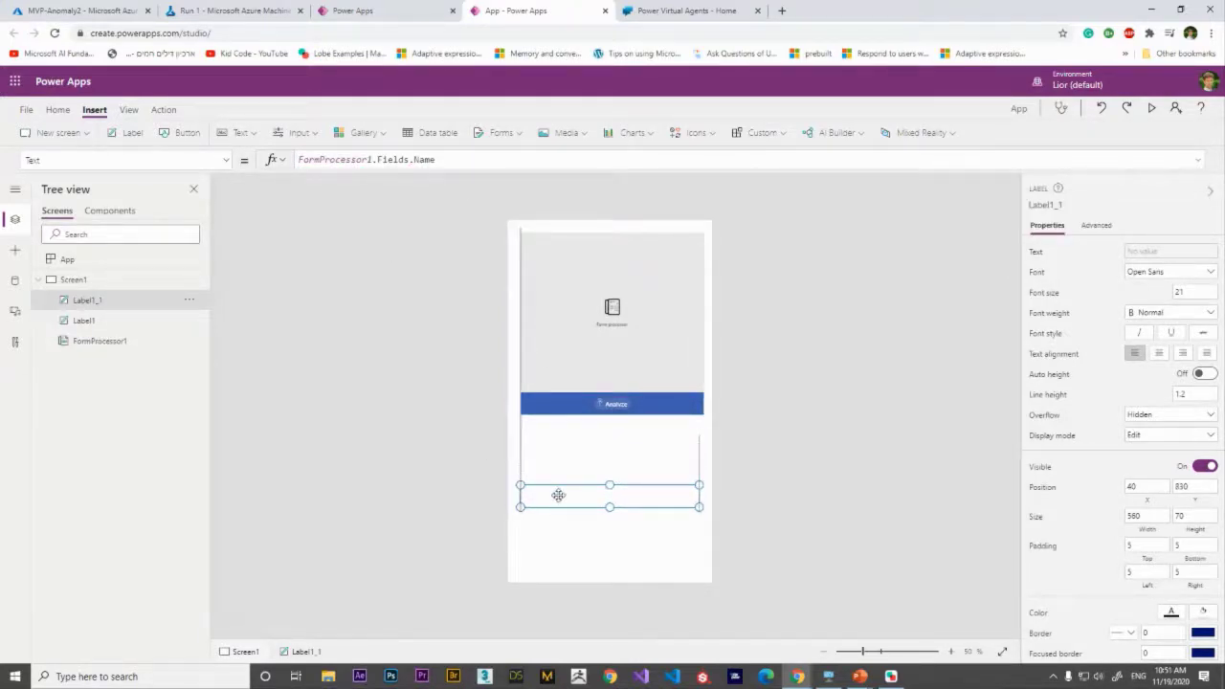
Step: Change the copied label's Text formula to FormProcessor1.Fields.date
click(413, 158)
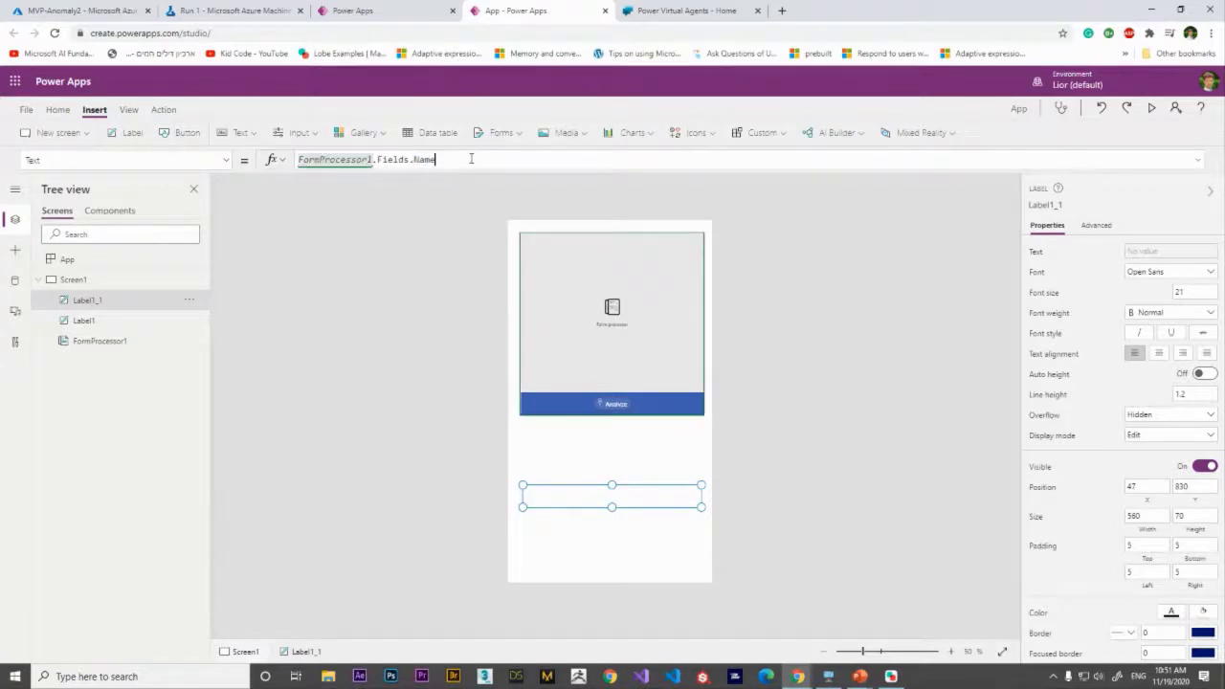
key(BackSpace)
key(BackSpace)
key(BackSpace)
key(BackSpace)
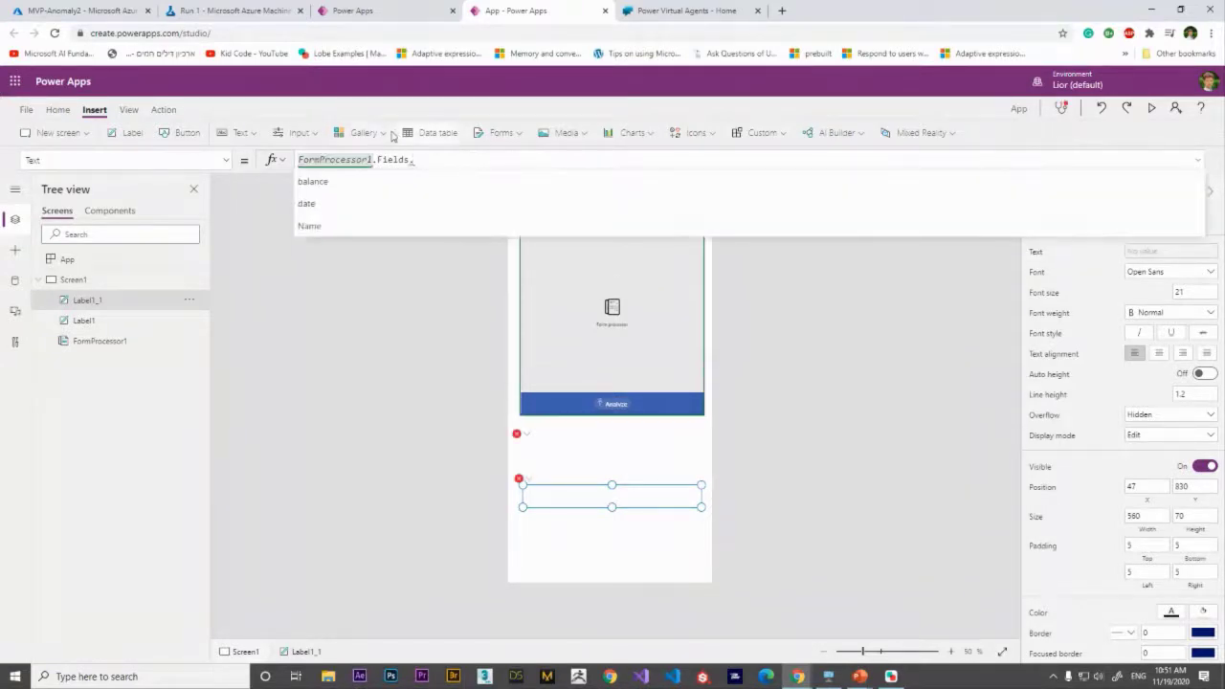
click(380, 204)
Step: Set the original label's Text formula back to FormProcessor1.Fields.Name
click(557, 484)
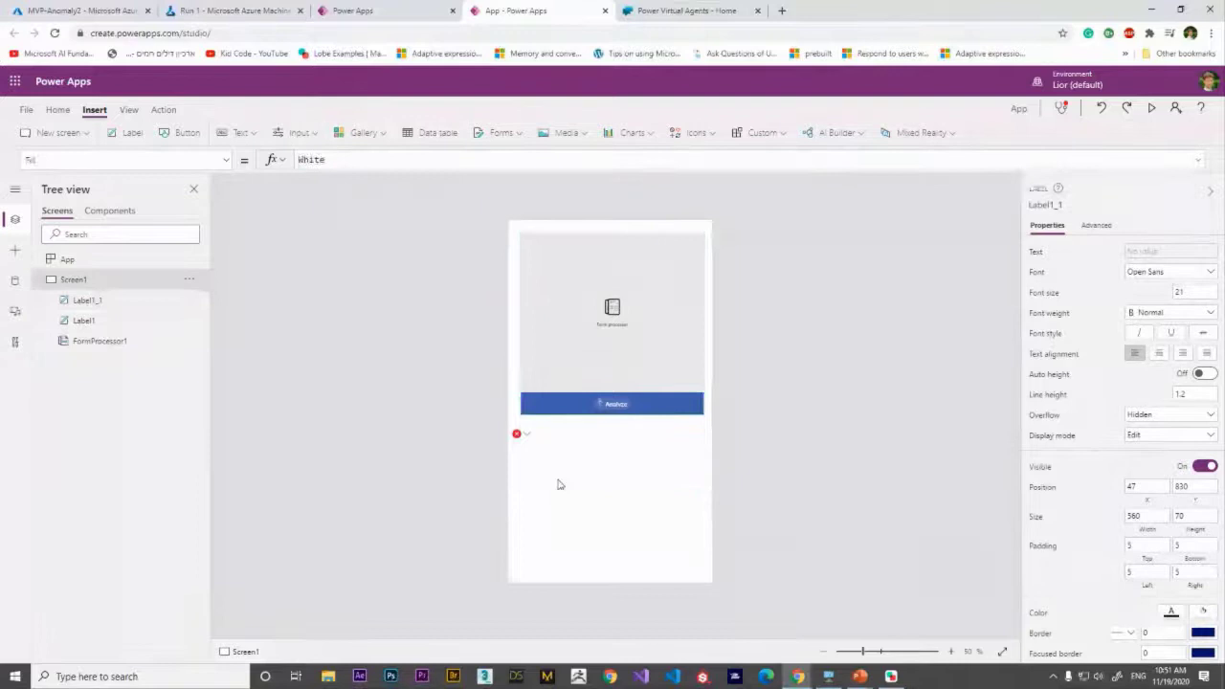
click(526, 445)
click(425, 160)
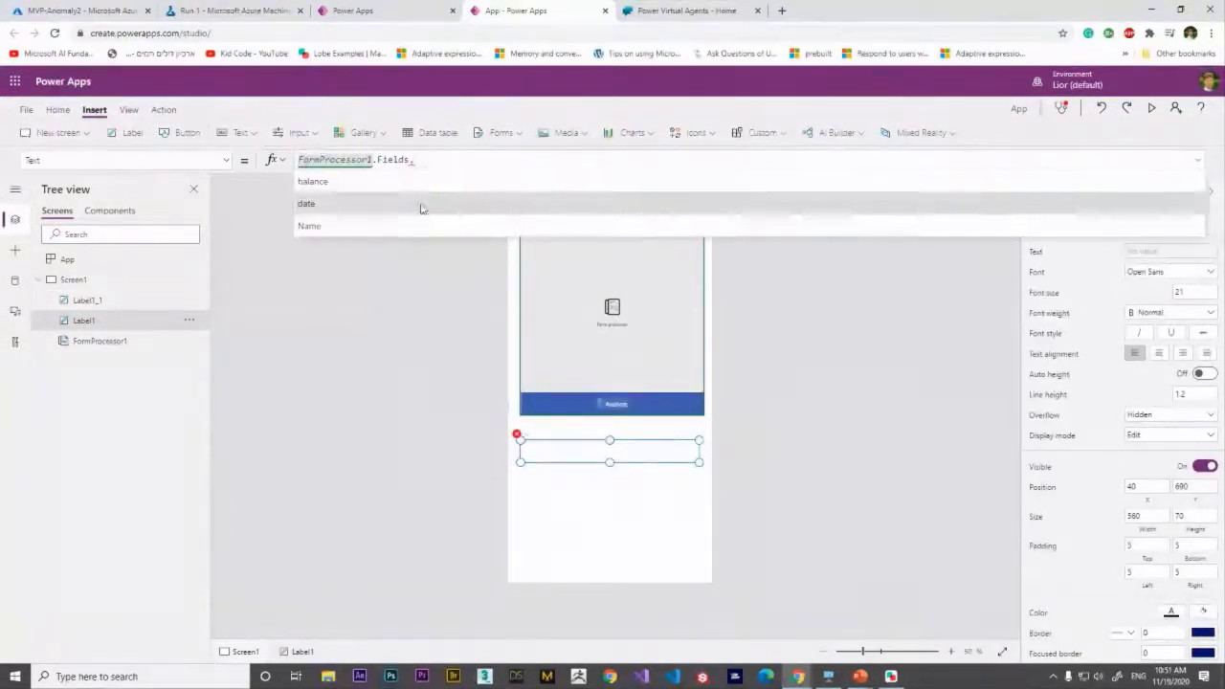
click(423, 224)
click(724, 351)
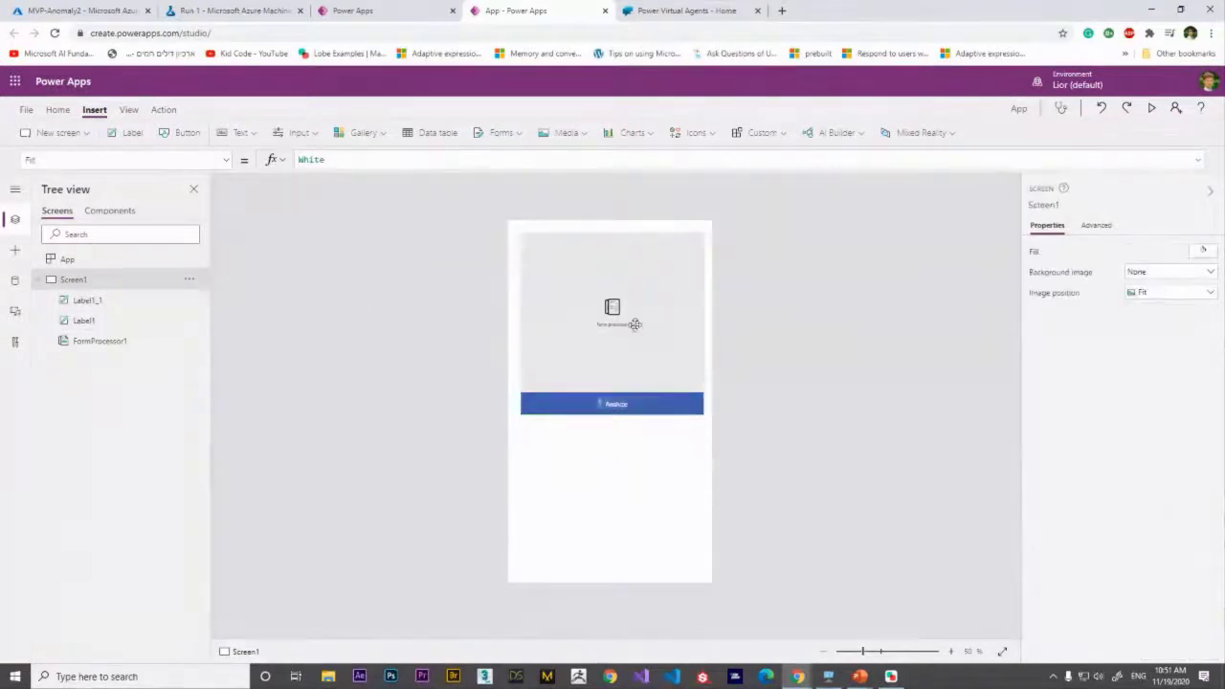
Step: Switch to File Explorer and open the OCR folder in MVP Days on the Desktop
click(634, 323)
click(327, 676)
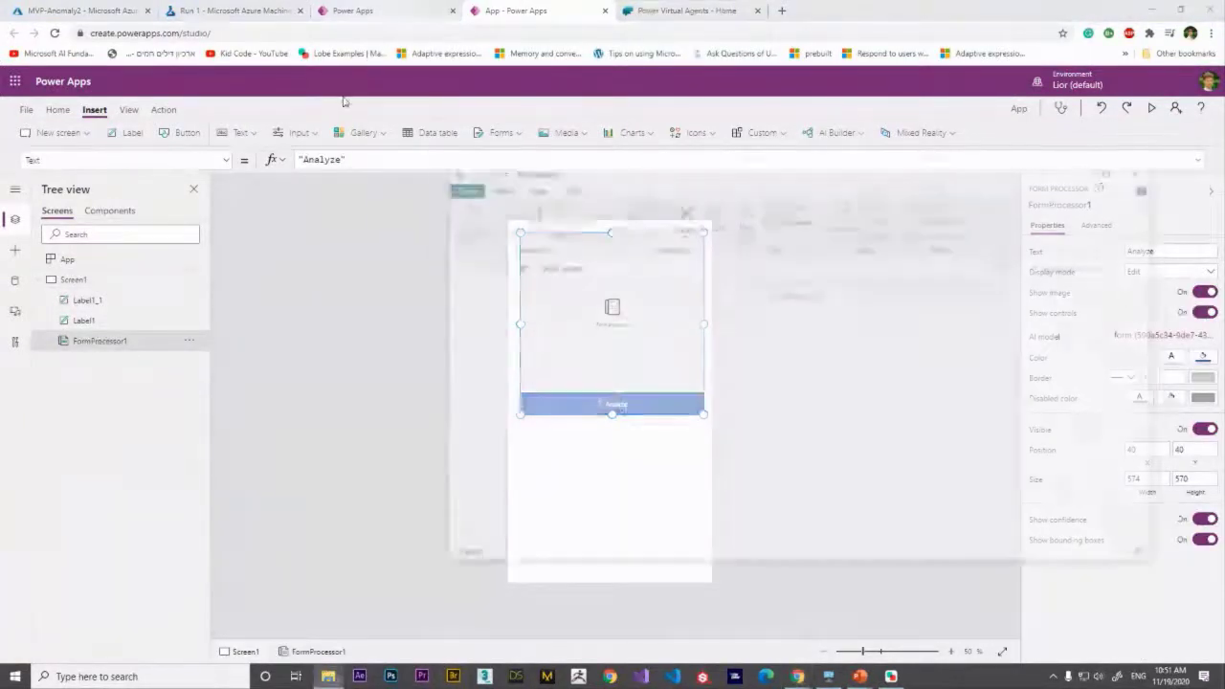
double_click(517, 325)
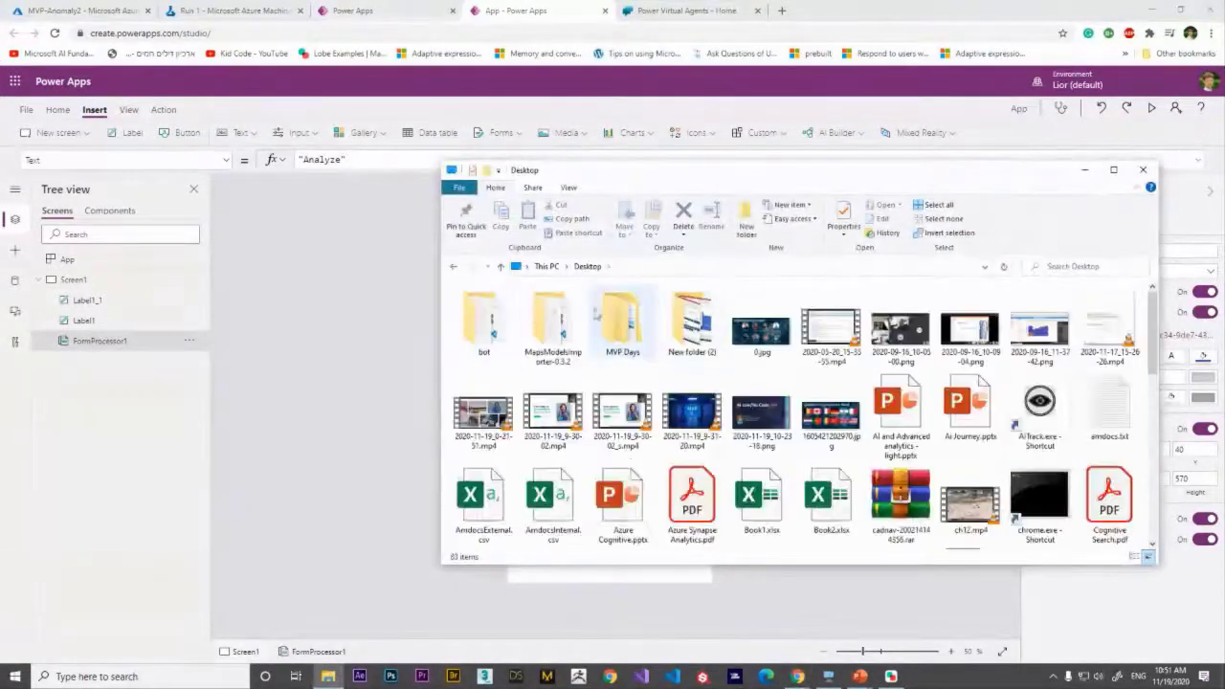
double_click(626, 316)
double_click(517, 320)
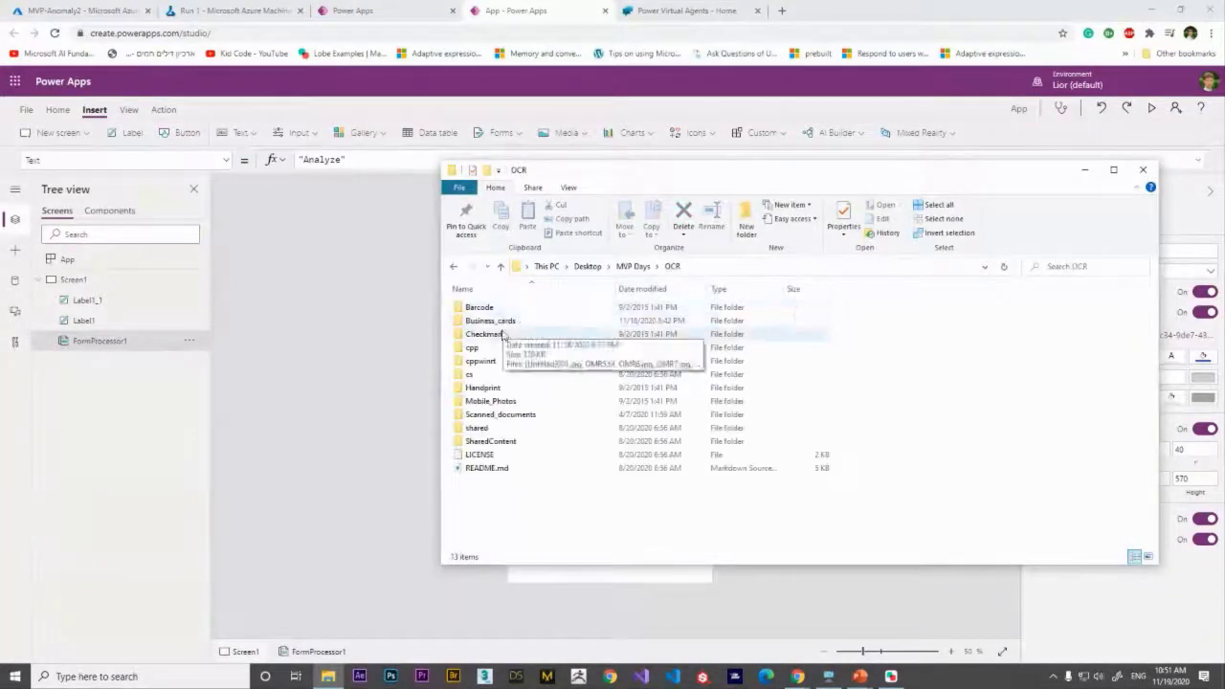
Step: Search the OCR folder for jpg and look through the image results for a sample document
click(1070, 264)
text(jpg)
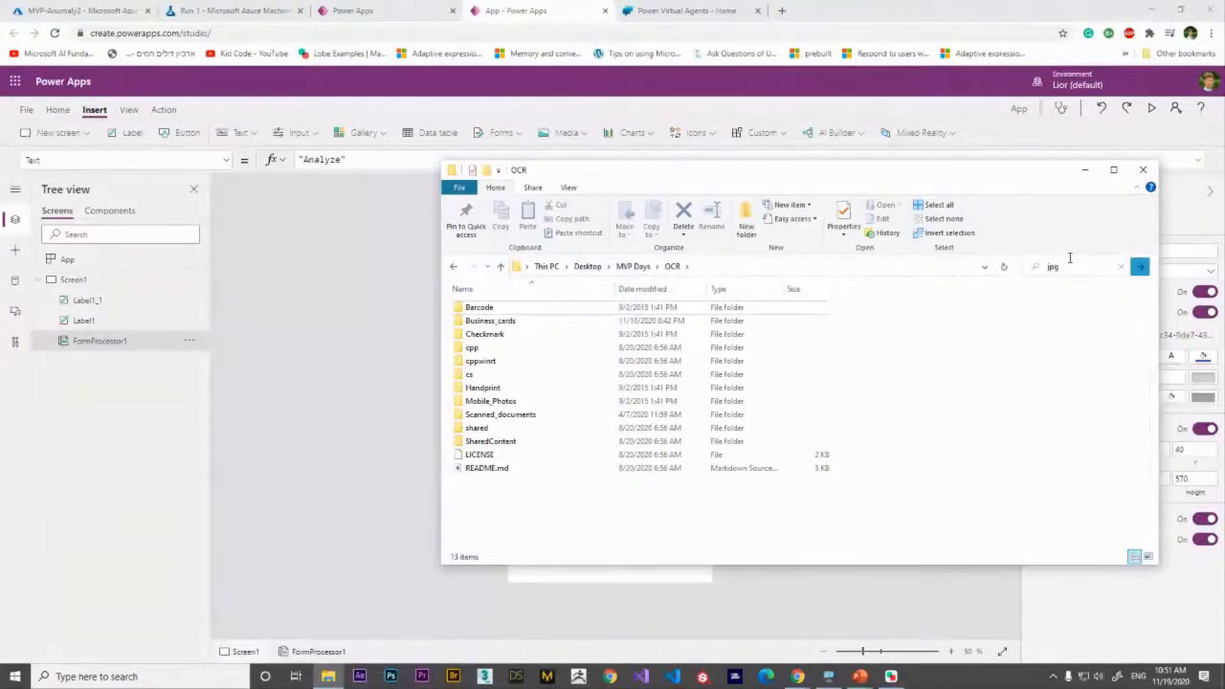
scroll(619, 403, down, 3)
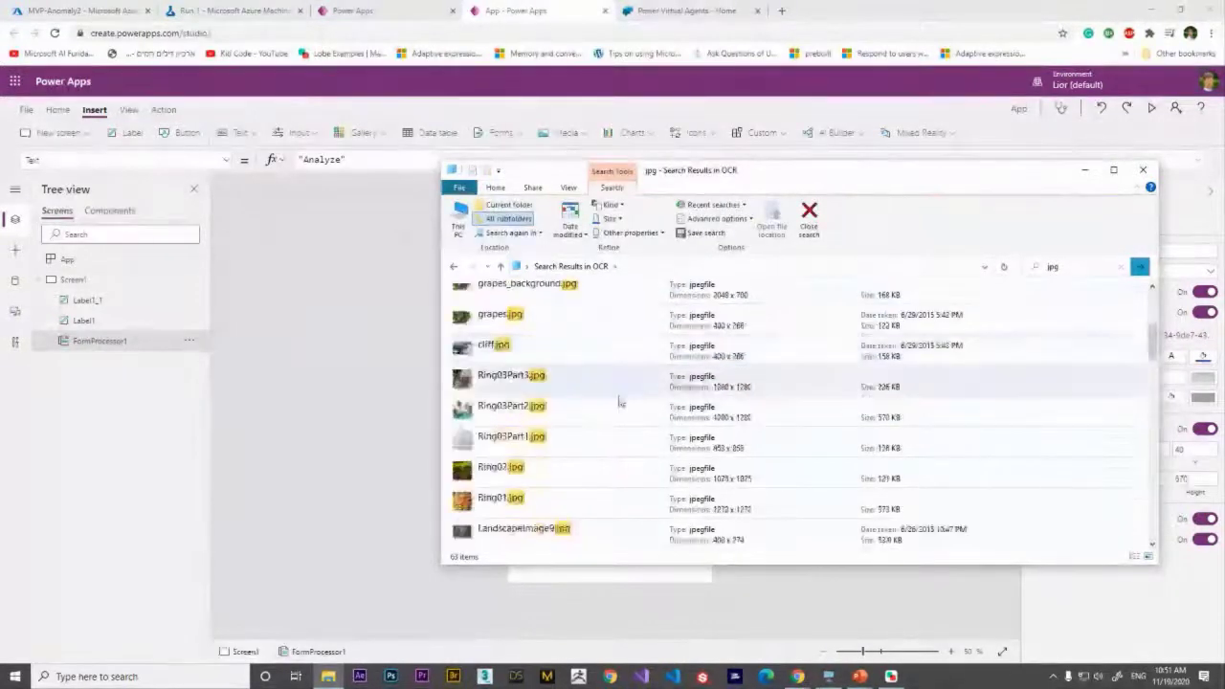
scroll(619, 403, down, 10)
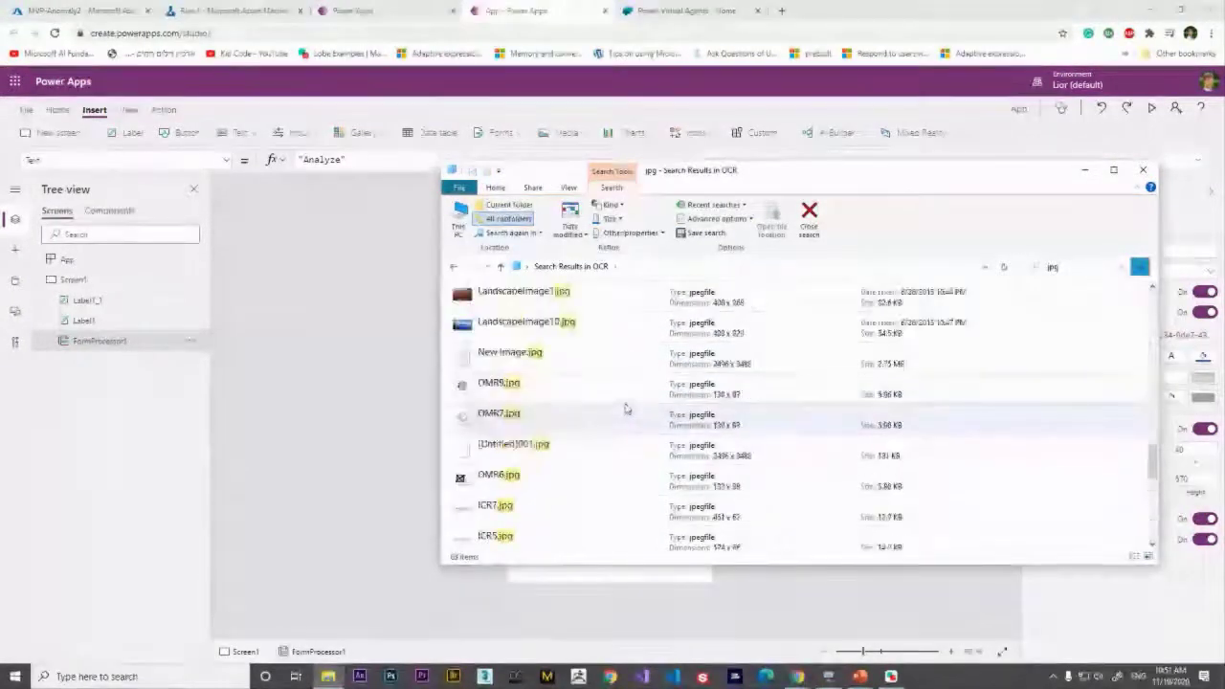
scroll(590, 396, down, 10)
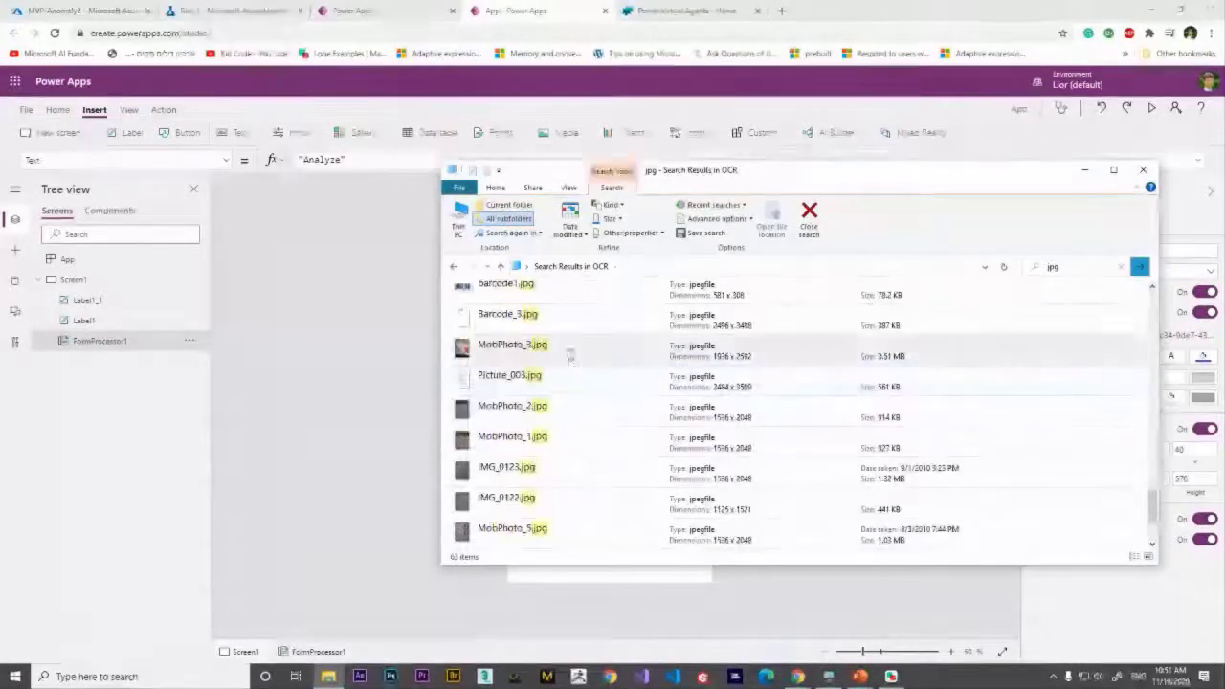
scroll(580, 384, down, 2)
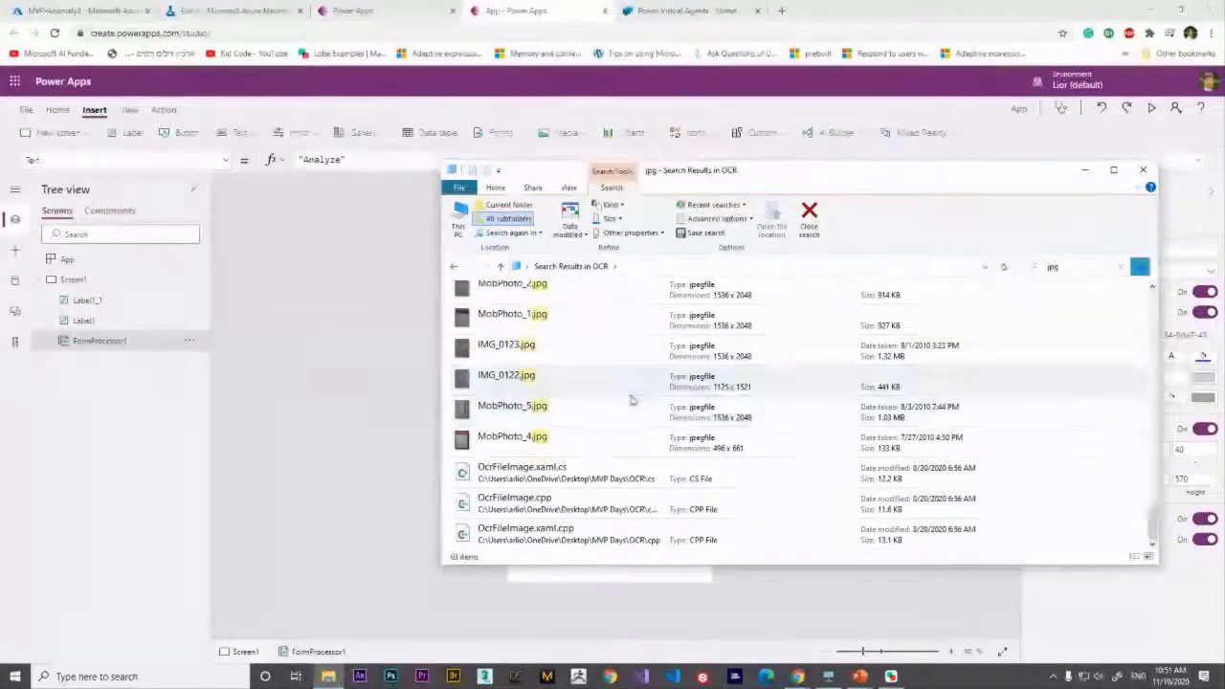
scroll(590, 391, up, 10)
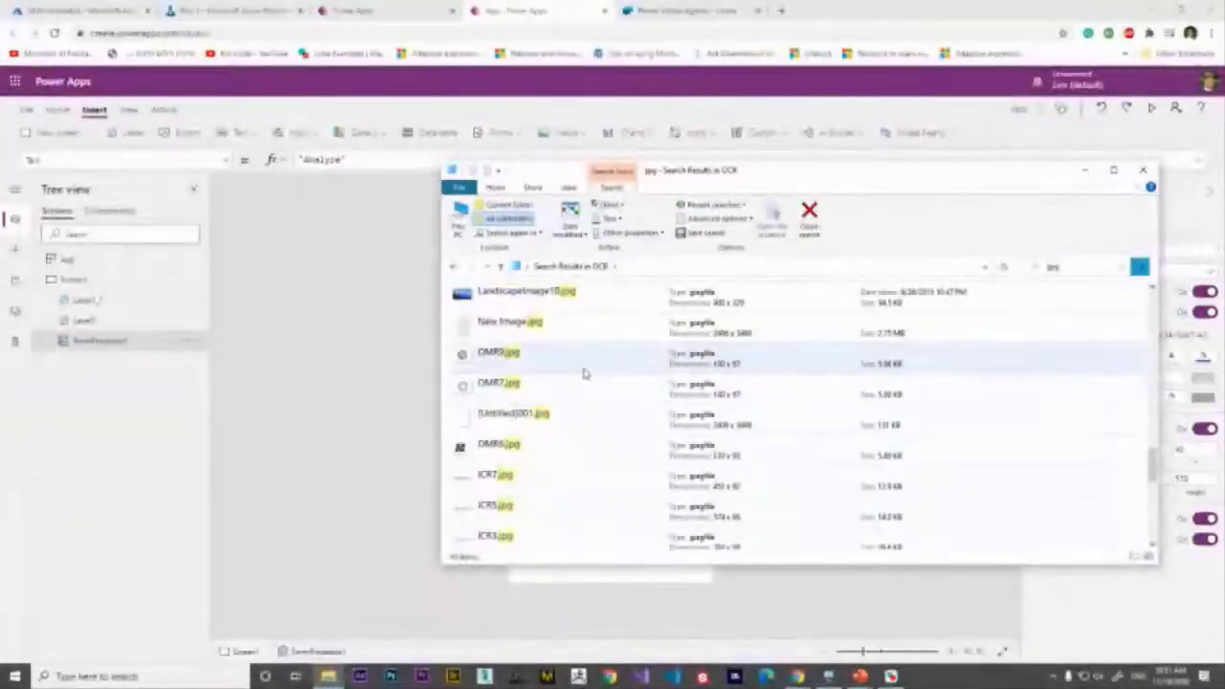
Step: Check the [Untitled]001.jpg image from the search results, look over the remaining files, and return to Power Apps
double_click(580, 415)
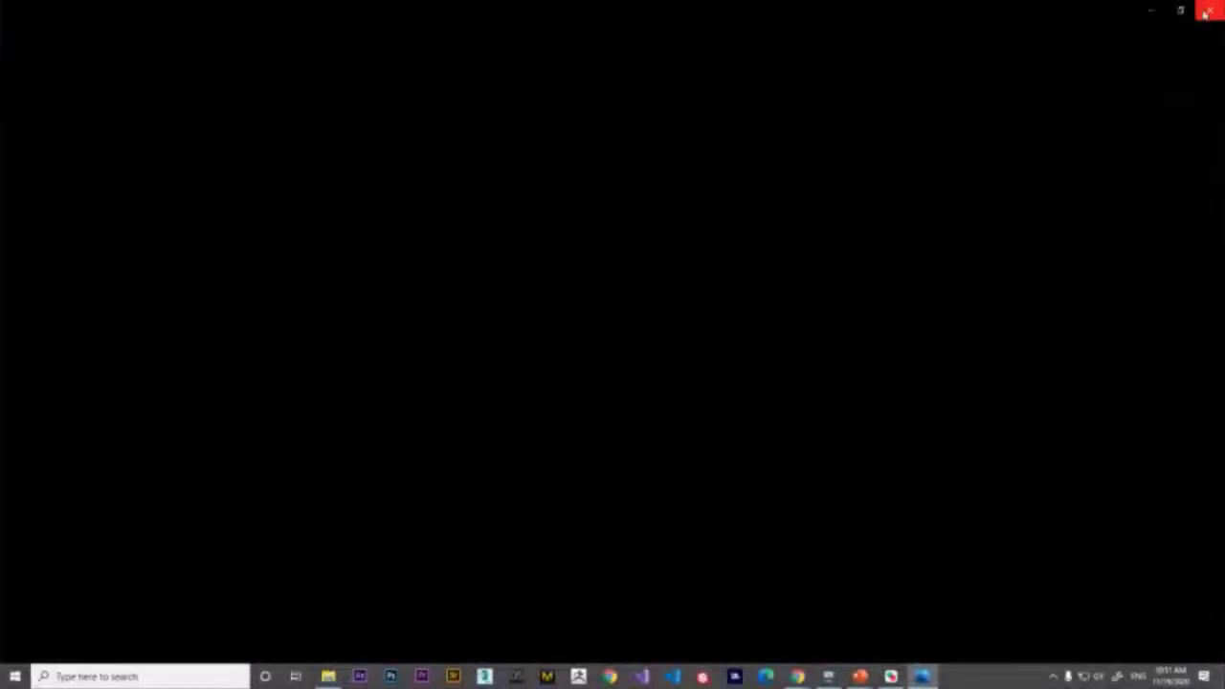
key(alt+F4)
scroll(612, 440, down, 5)
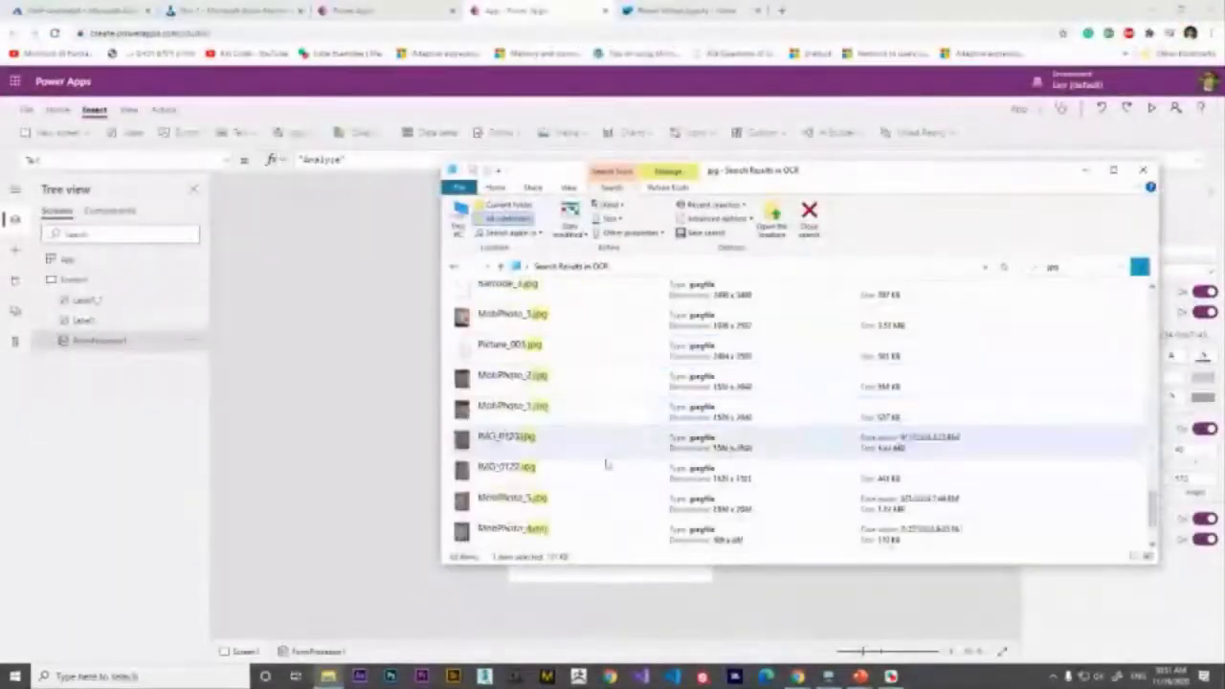
scroll(597, 461, up, 6)
scroll(712, 435, up, 10)
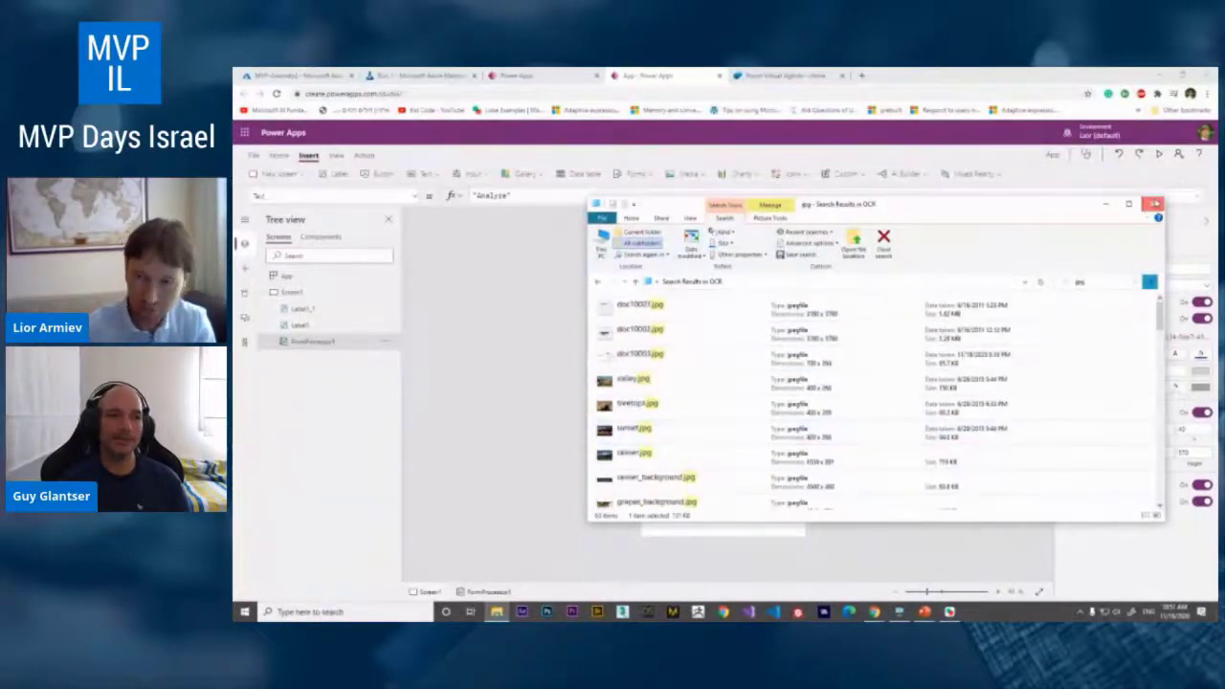
click(862, 231)
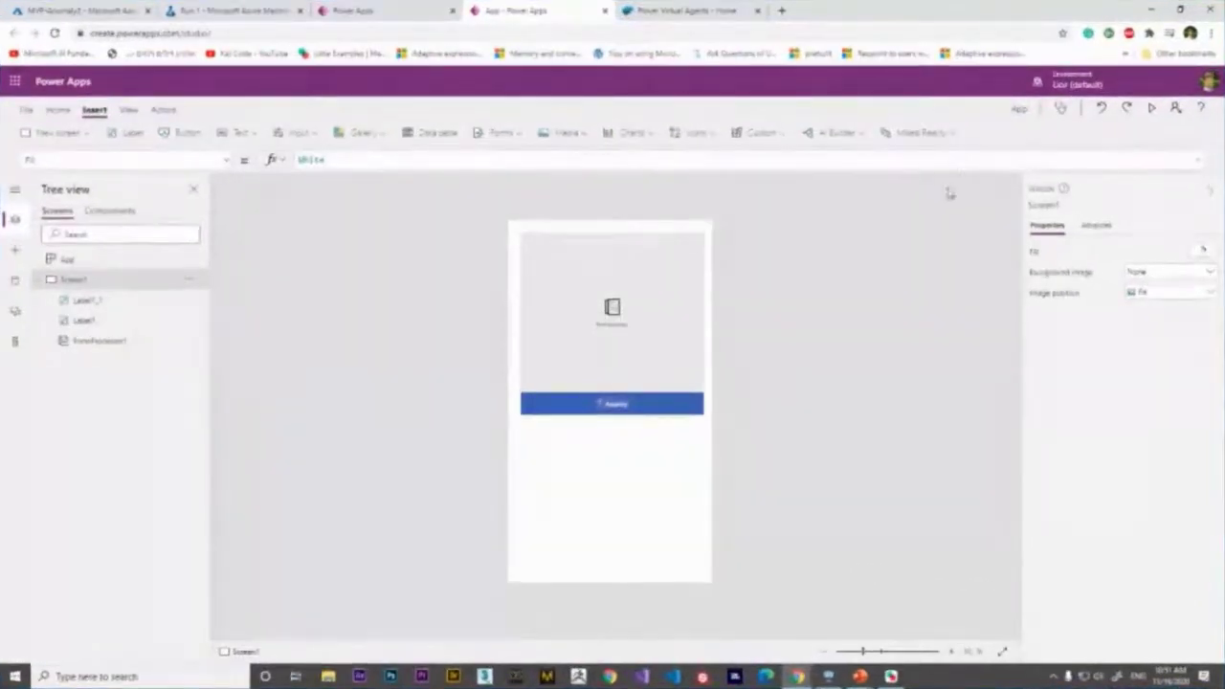
Step: Preview the app with its form processor, and return to the editor
click(600, 298)
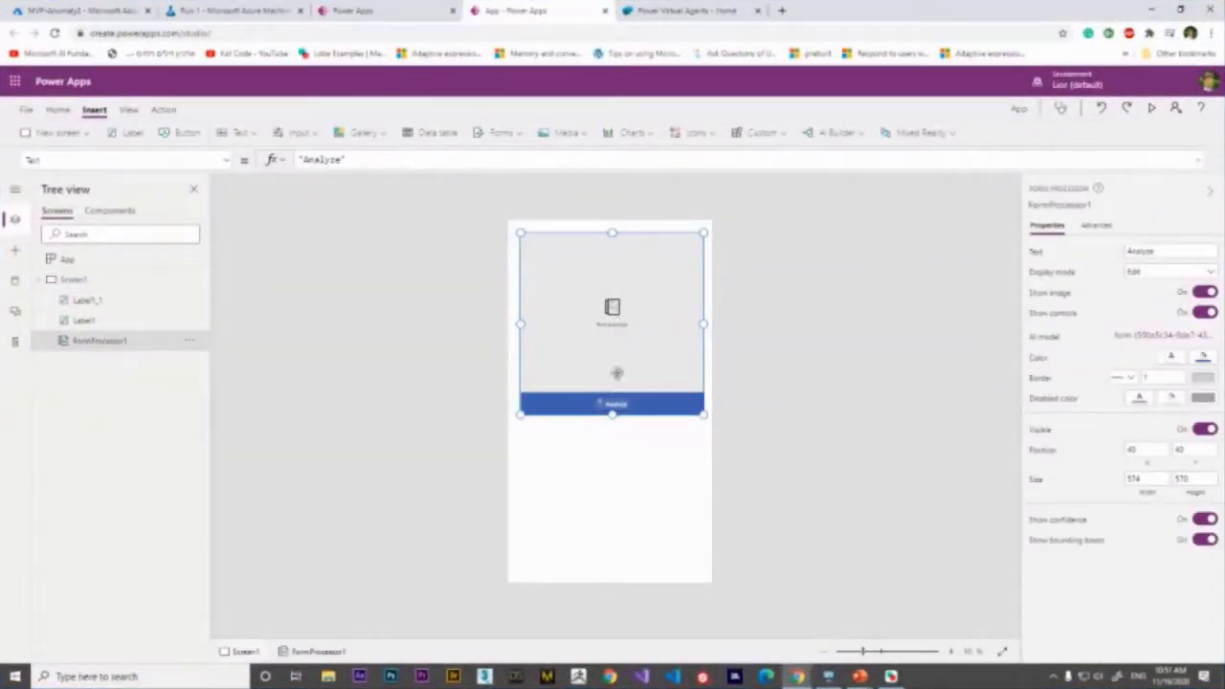
click(1151, 108)
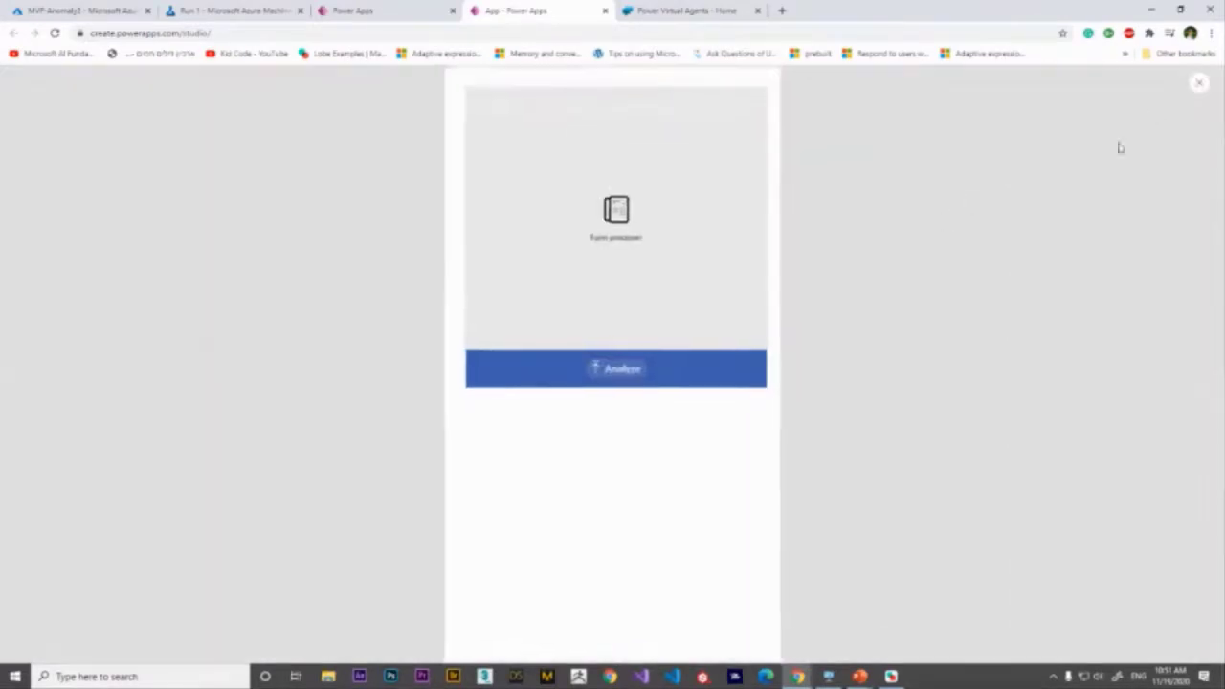
click(1196, 80)
click(650, 331)
click(812, 370)
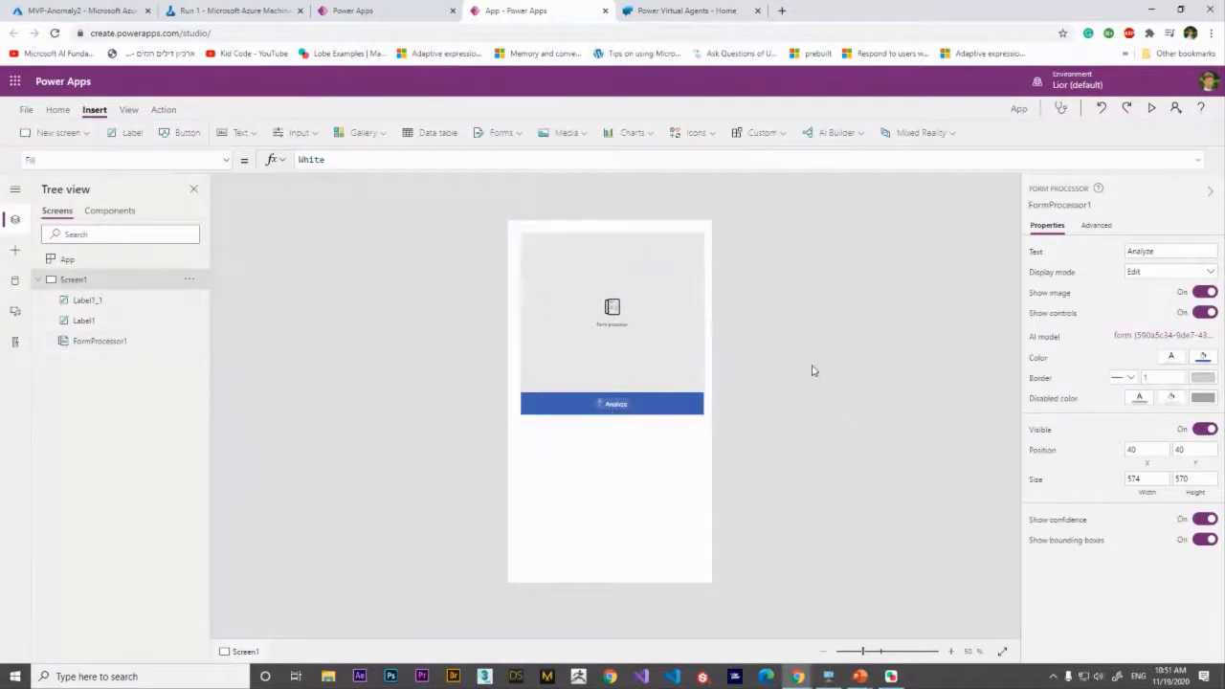
click(854, 134)
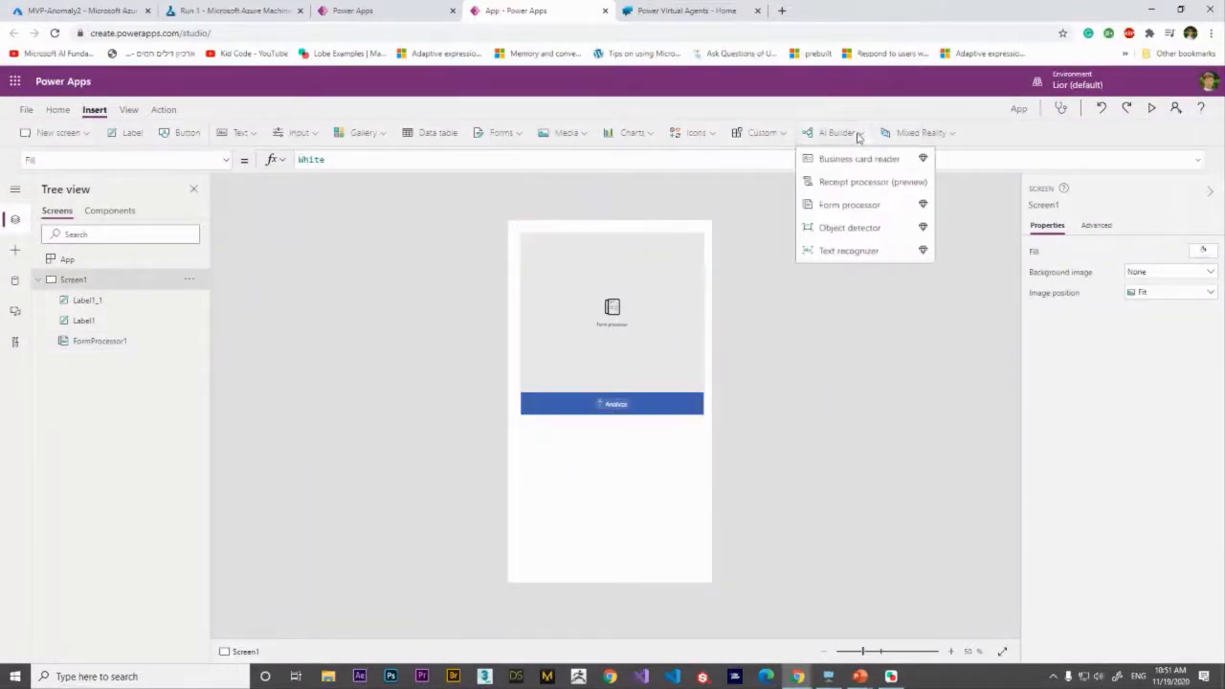
click(916, 130)
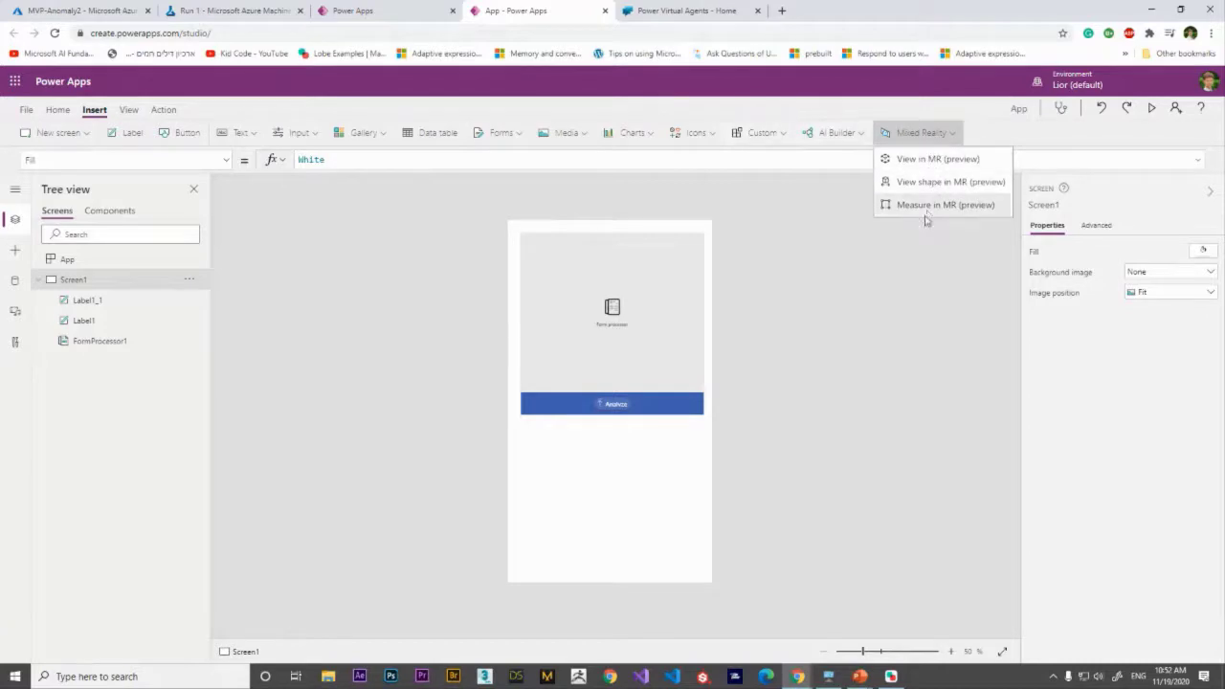
click(904, 299)
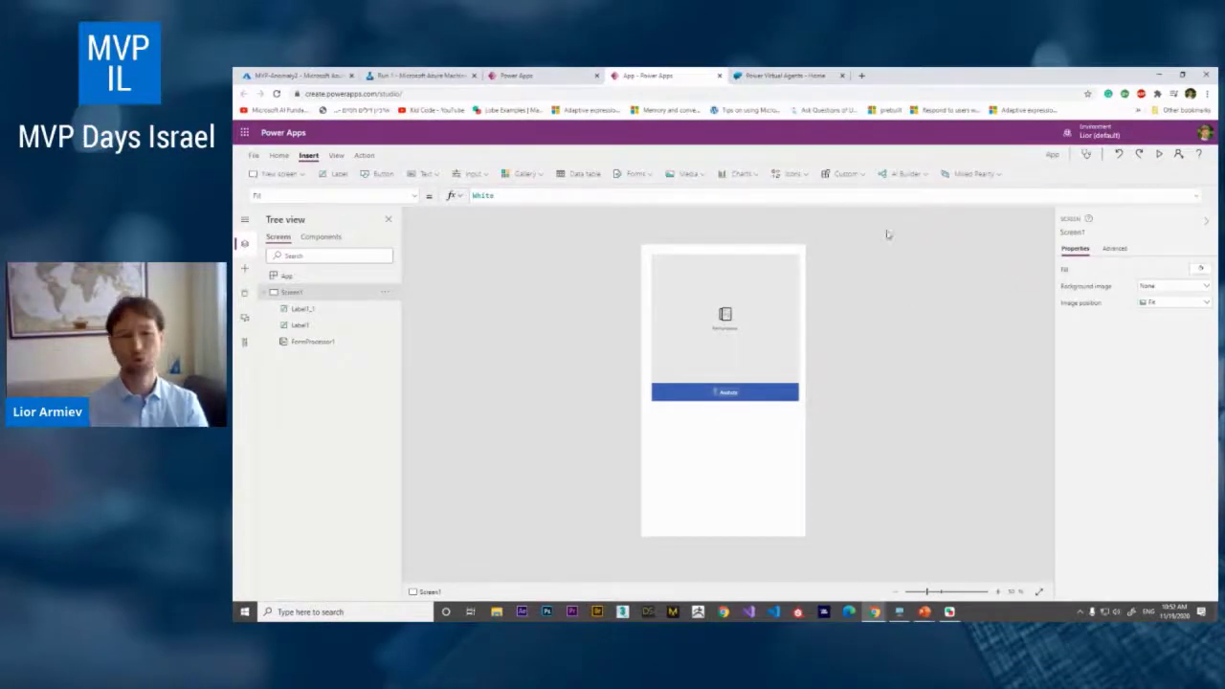
Step: Switch to the PowerPoint slideshow and advance to the Lobe slide
key(alt+Tab)
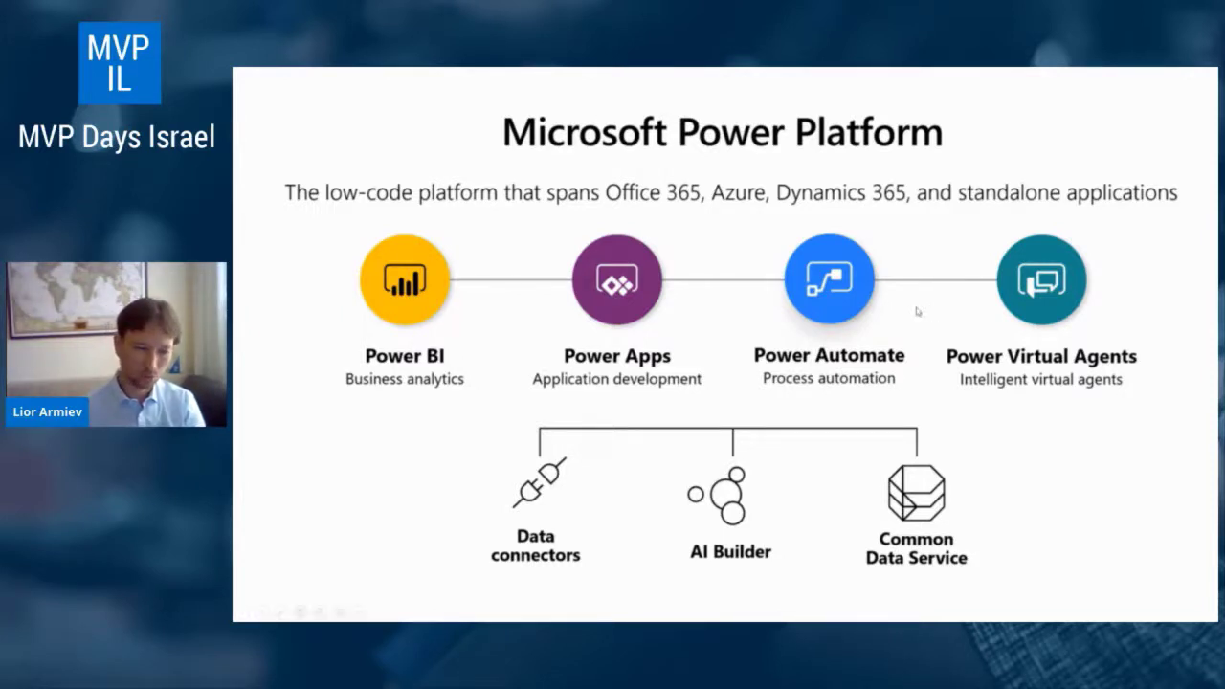
key(Right)
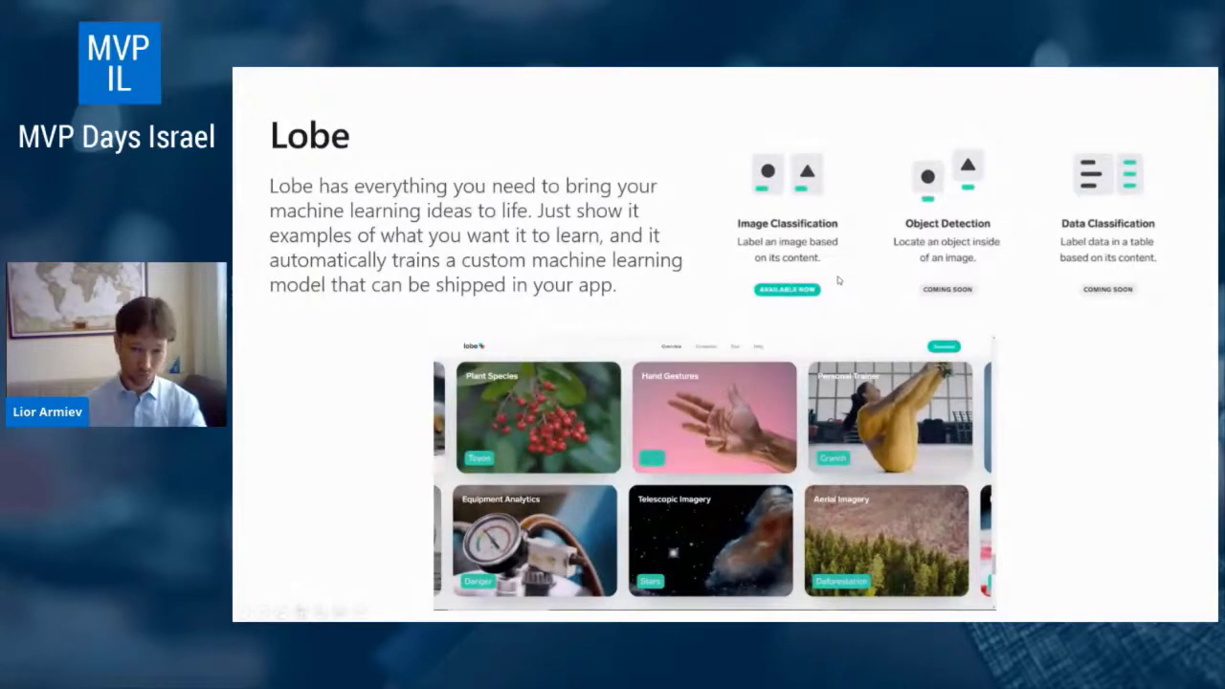
Step: Switch to Lobe and open the כוסברה או פטרוזיליה project
key(alt+Tab)
key(alt+Tab)
key(alt+Tab)
key(alt+Tab)
key(alt+Tab)
key(alt+Tab)
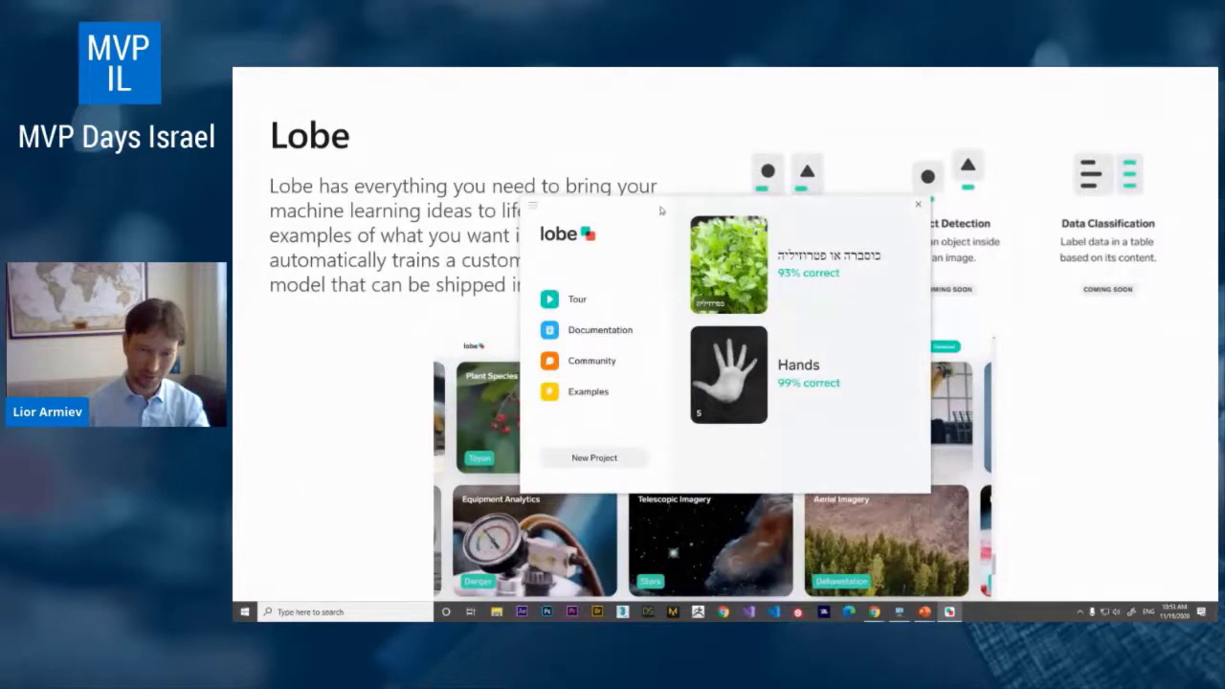
drag(660, 210, 669, 178)
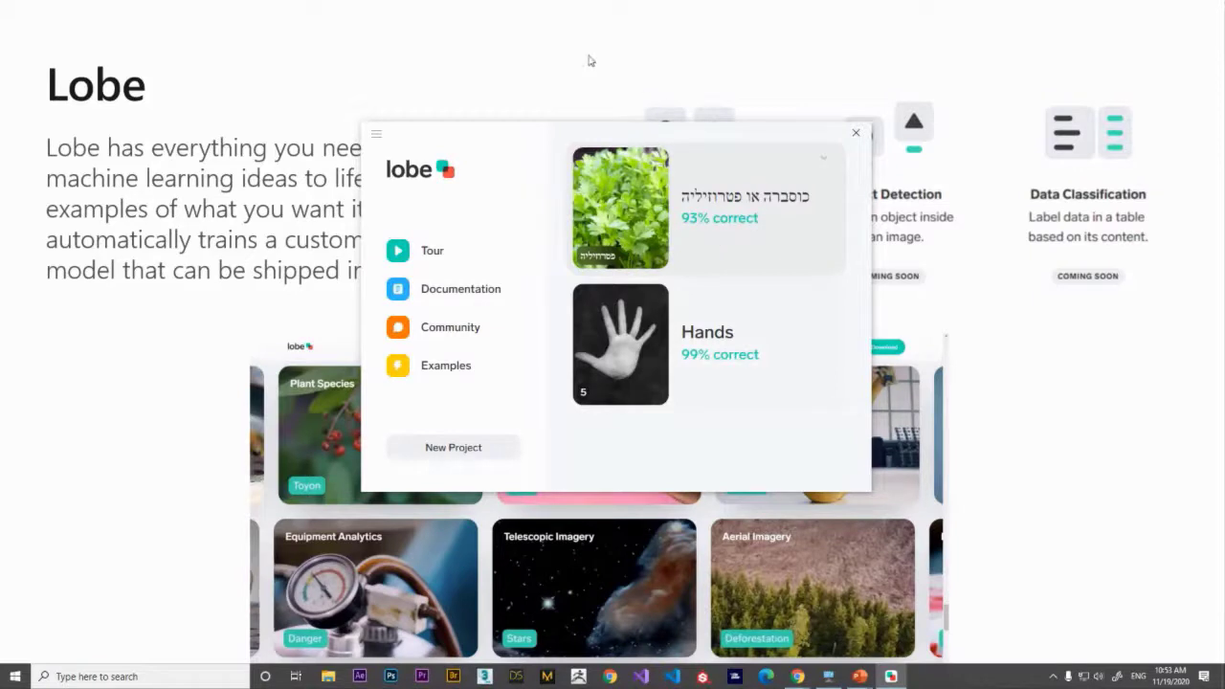
click(655, 226)
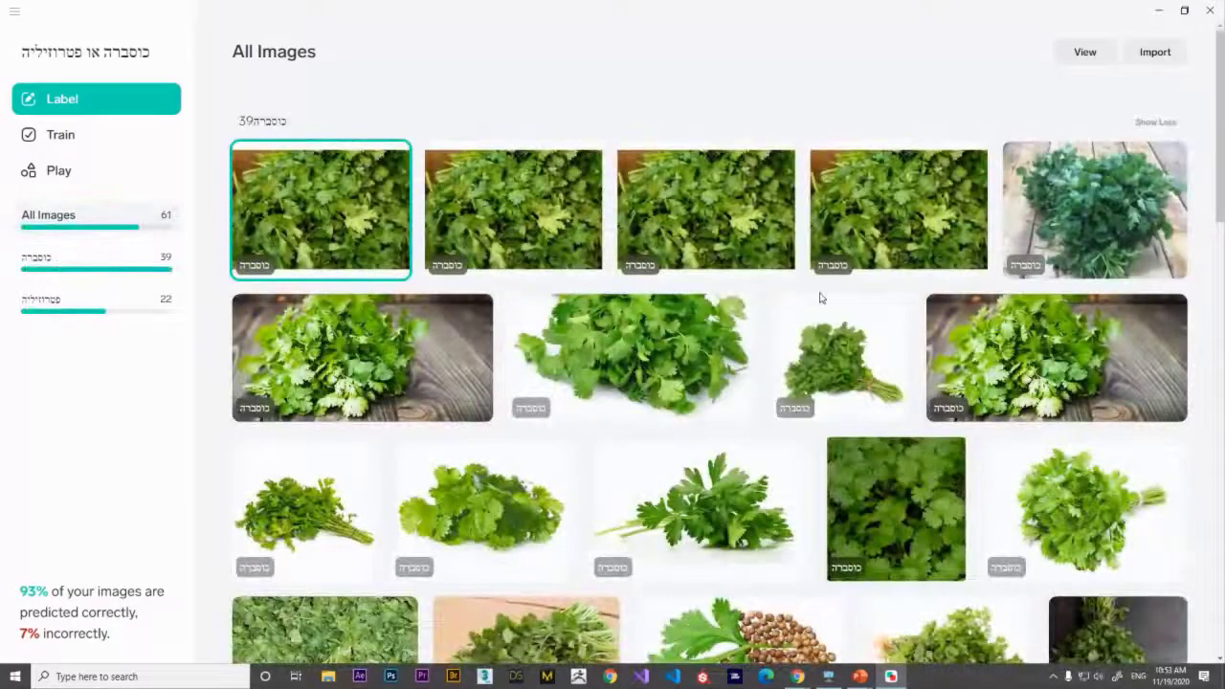
Step: Review the labelled images in both classes and the model's correct and incorrect training predictions
scroll(812, 306, down, 15)
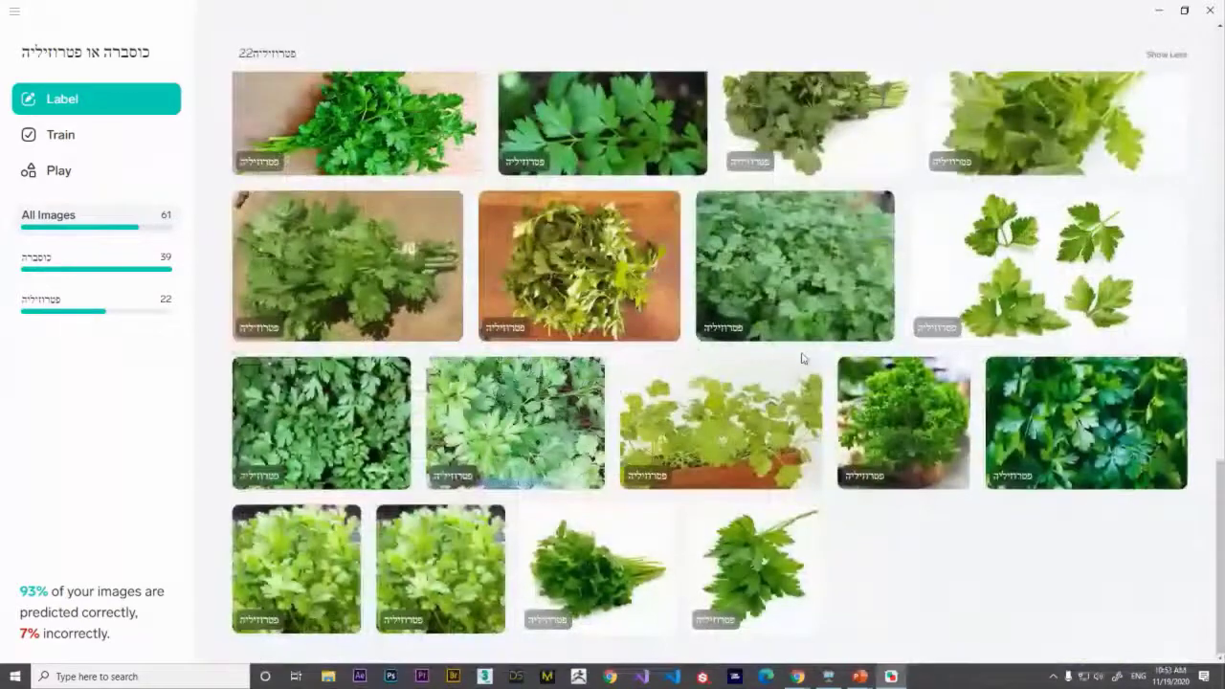
scroll(802, 358, up, 15)
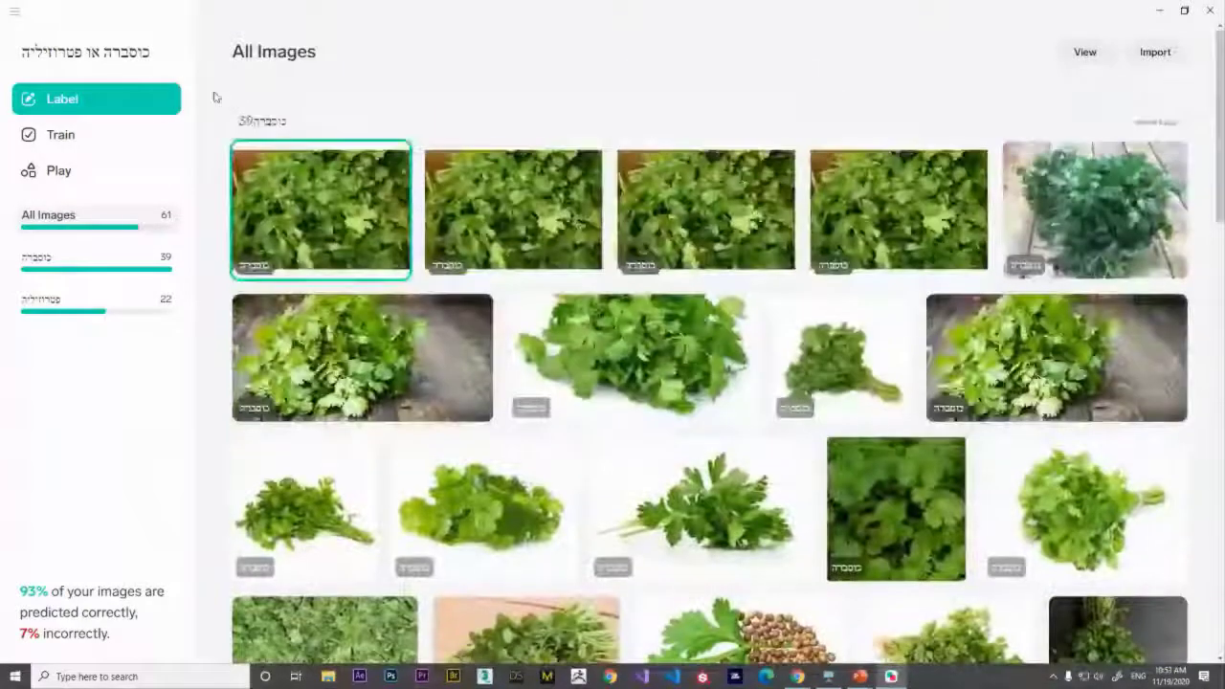
click(77, 134)
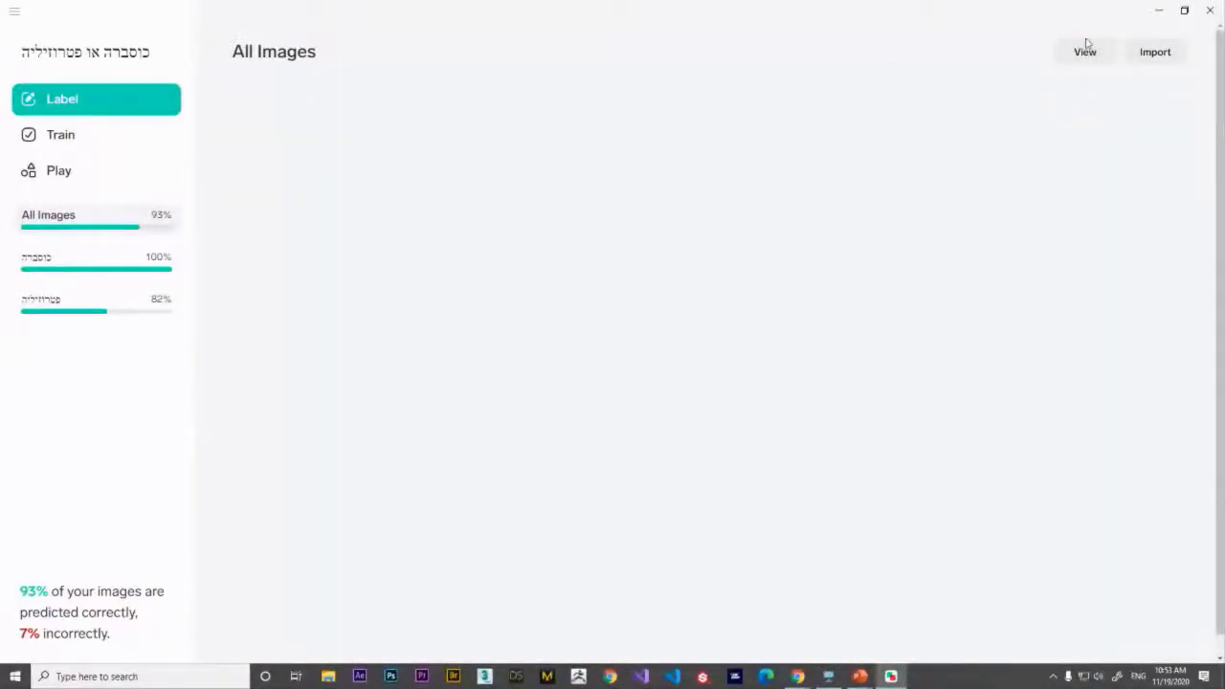
click(134, 148)
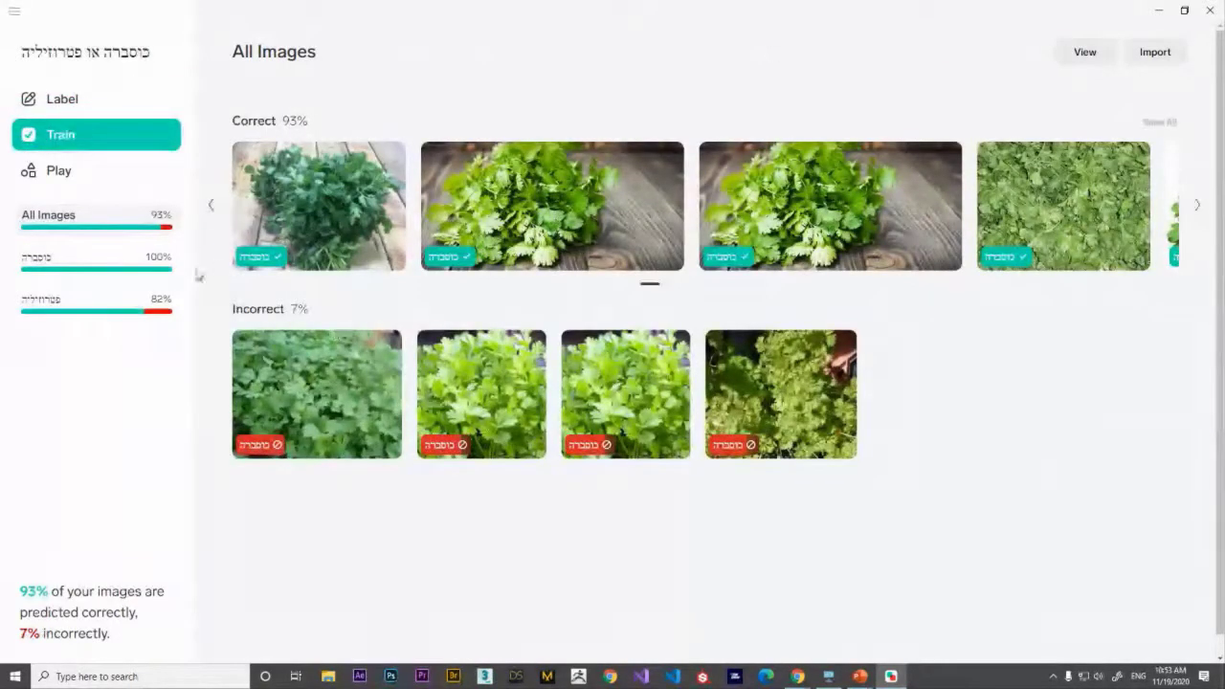
Step: Test the model on 3.jpg in Play, accept its כוסברה prediction to add the image to the dataset, and clear the image
click(67, 172)
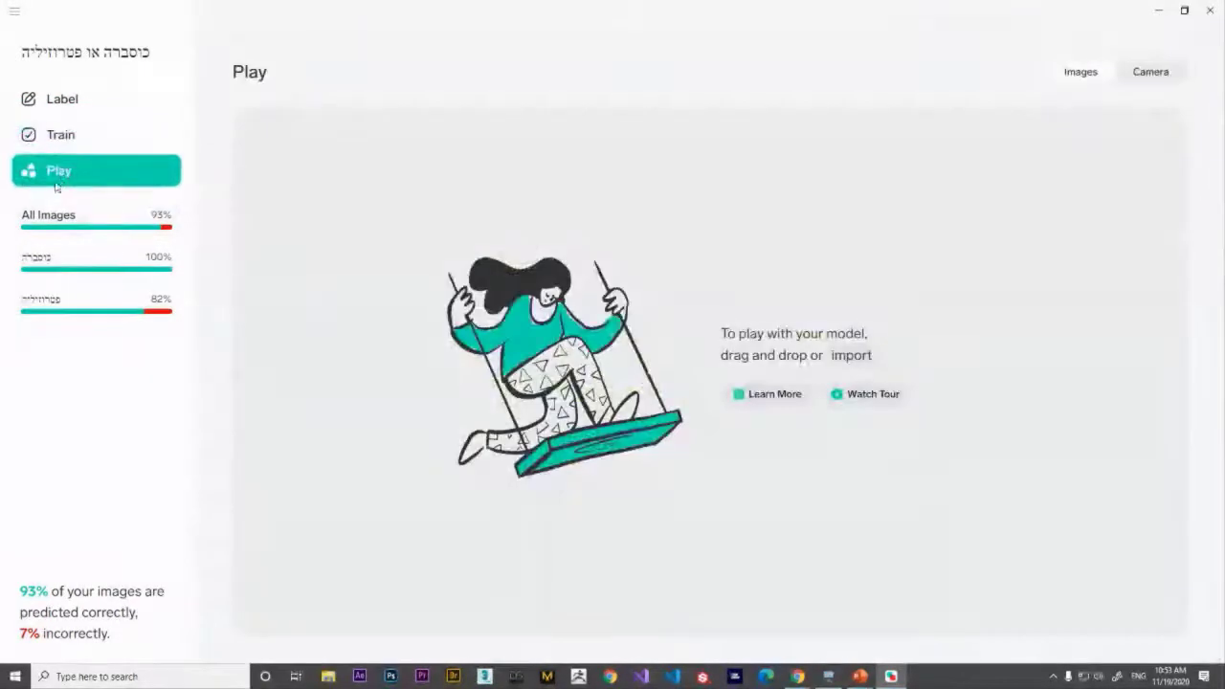
click(852, 355)
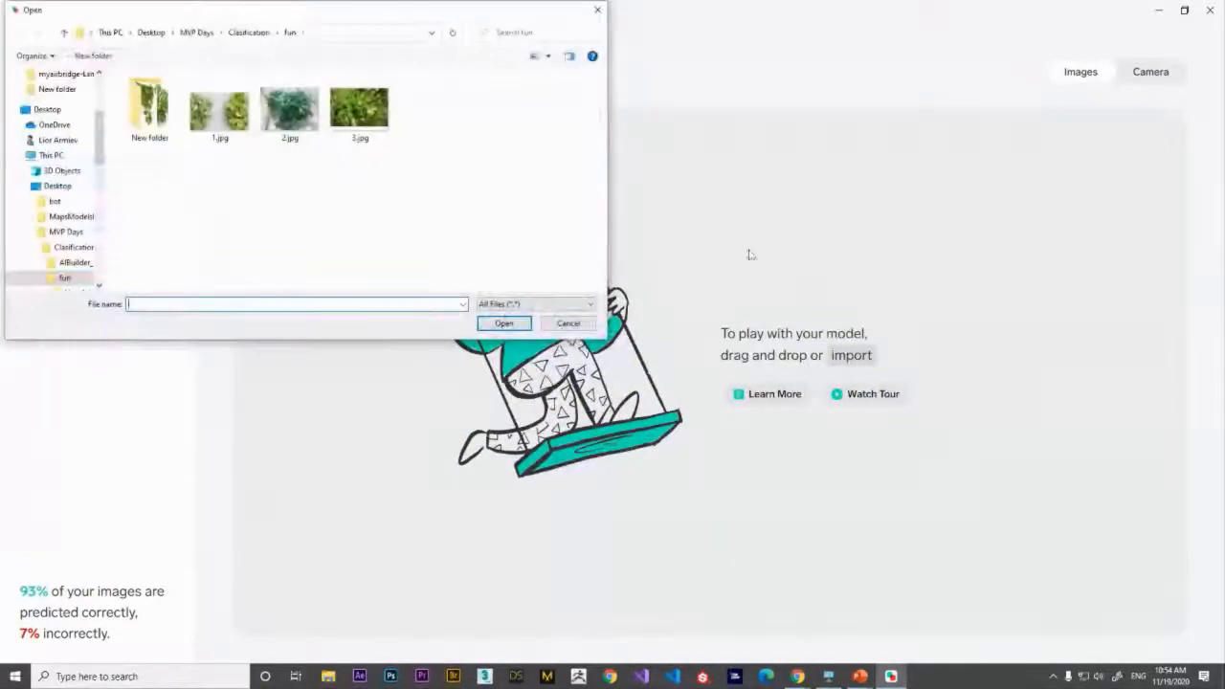
double_click(358, 104)
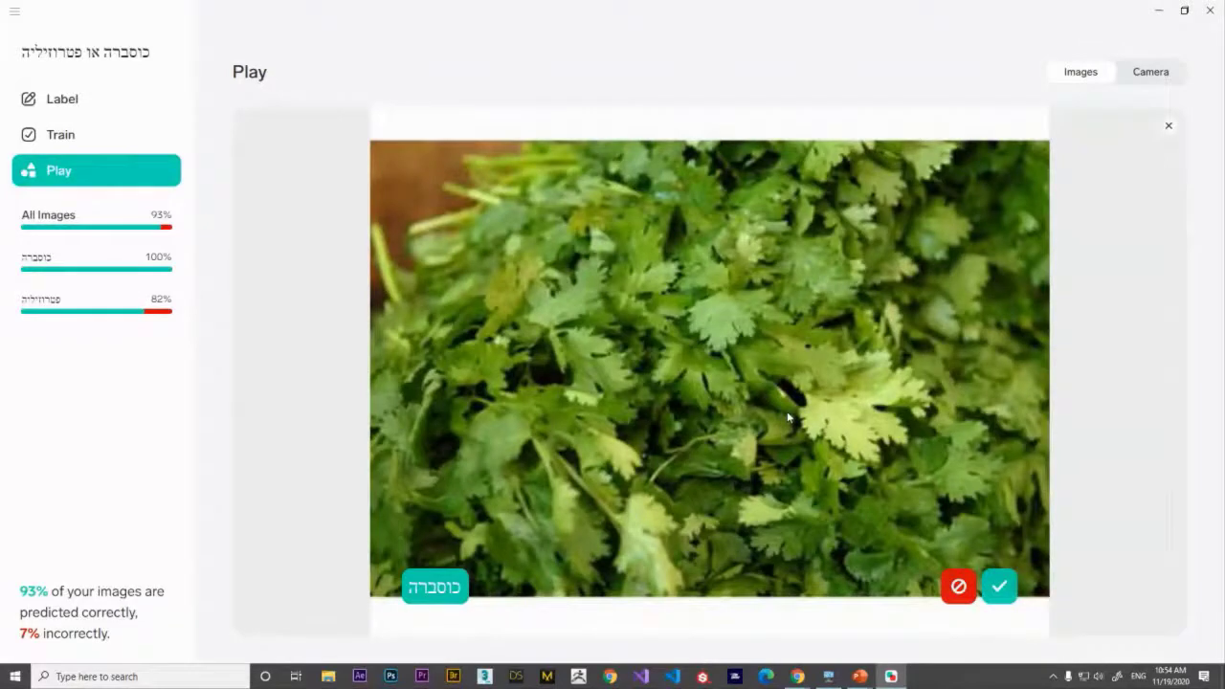
click(1016, 588)
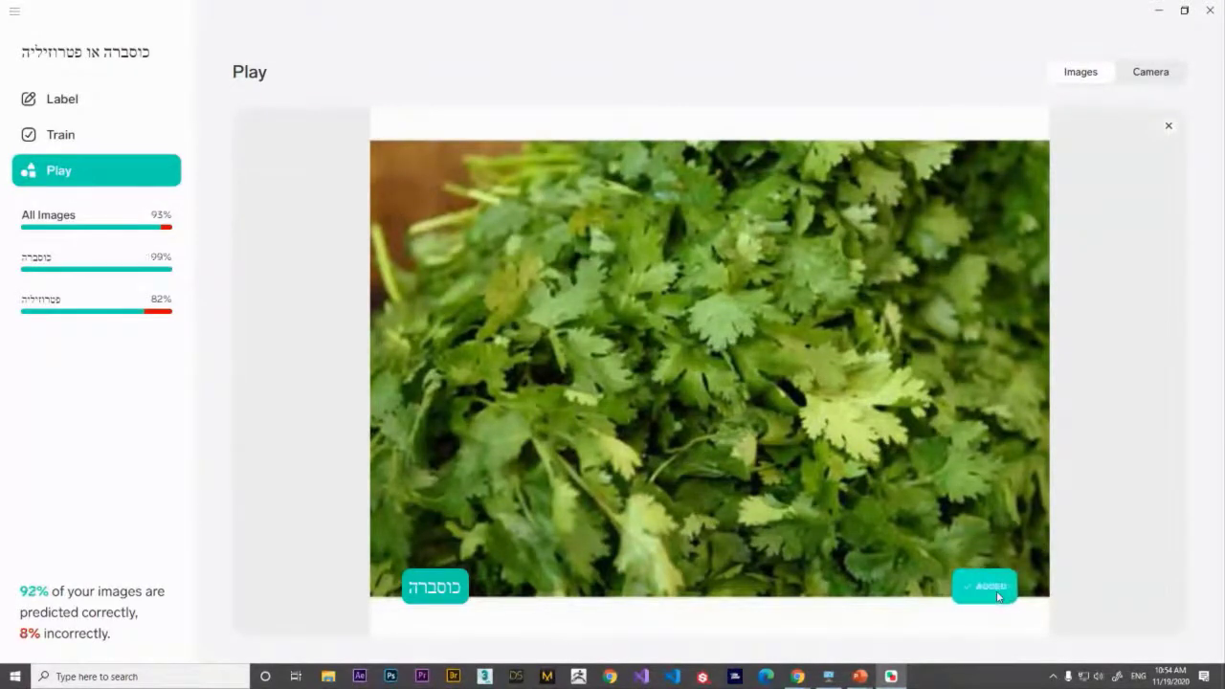
key(Escape)
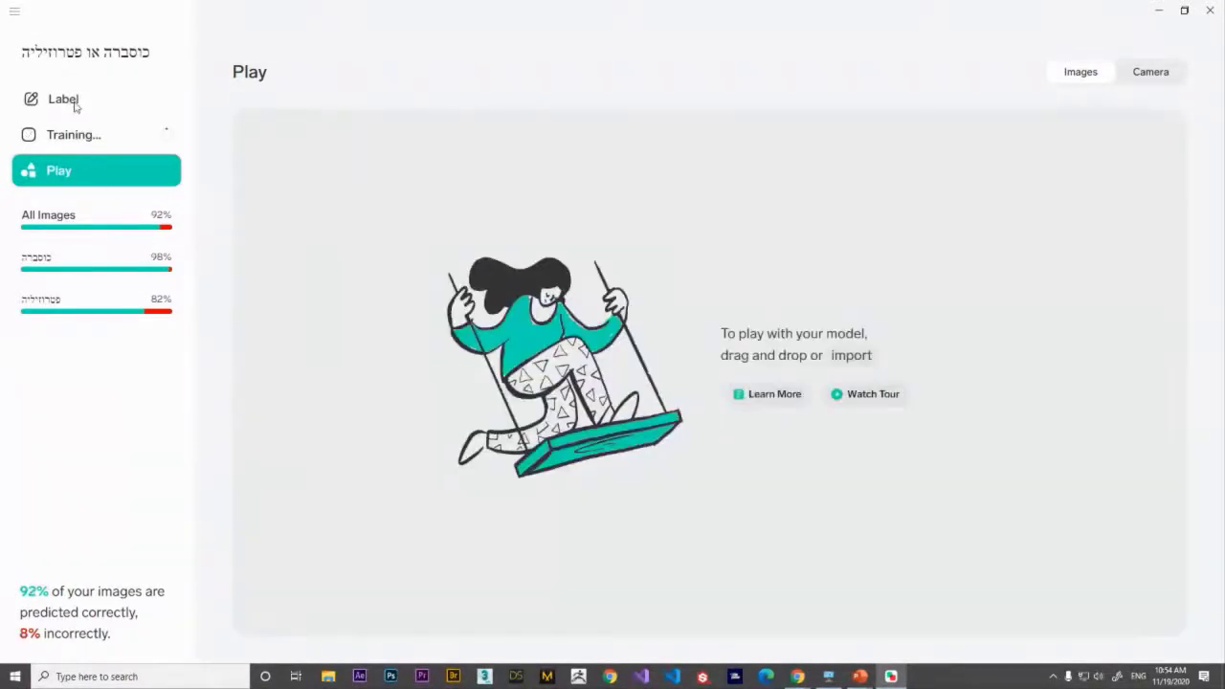
Step: Check the labelled images and close the project, stopping its training
click(75, 105)
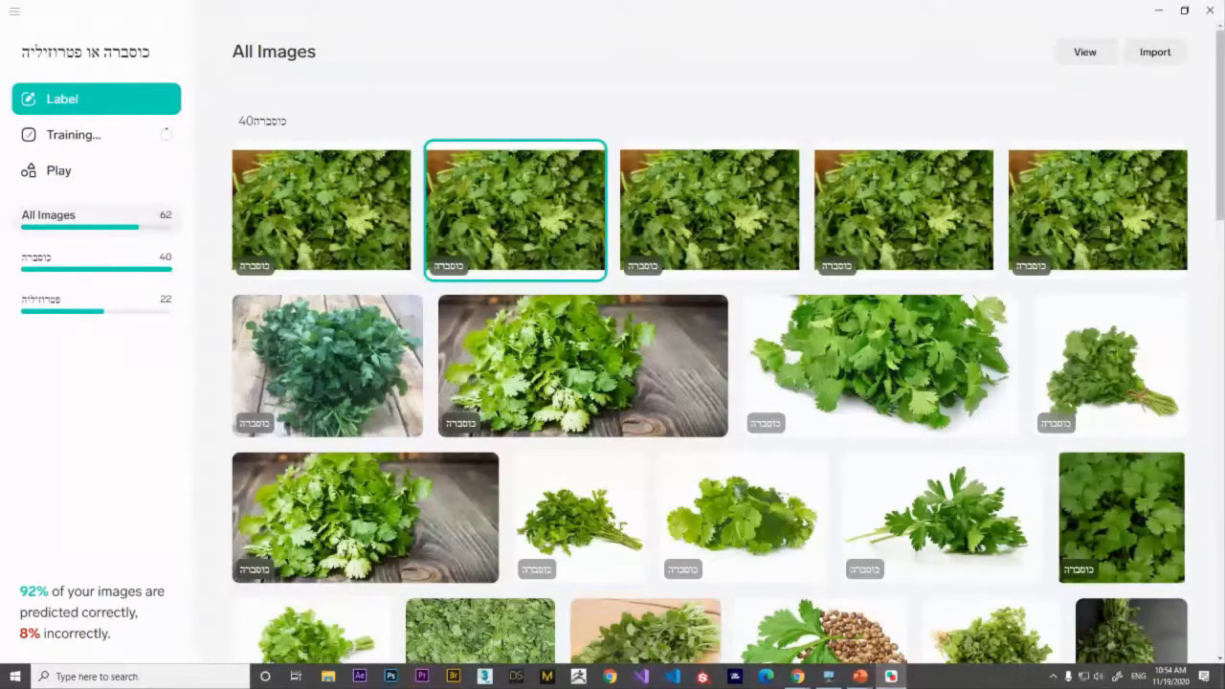
click(1210, 10)
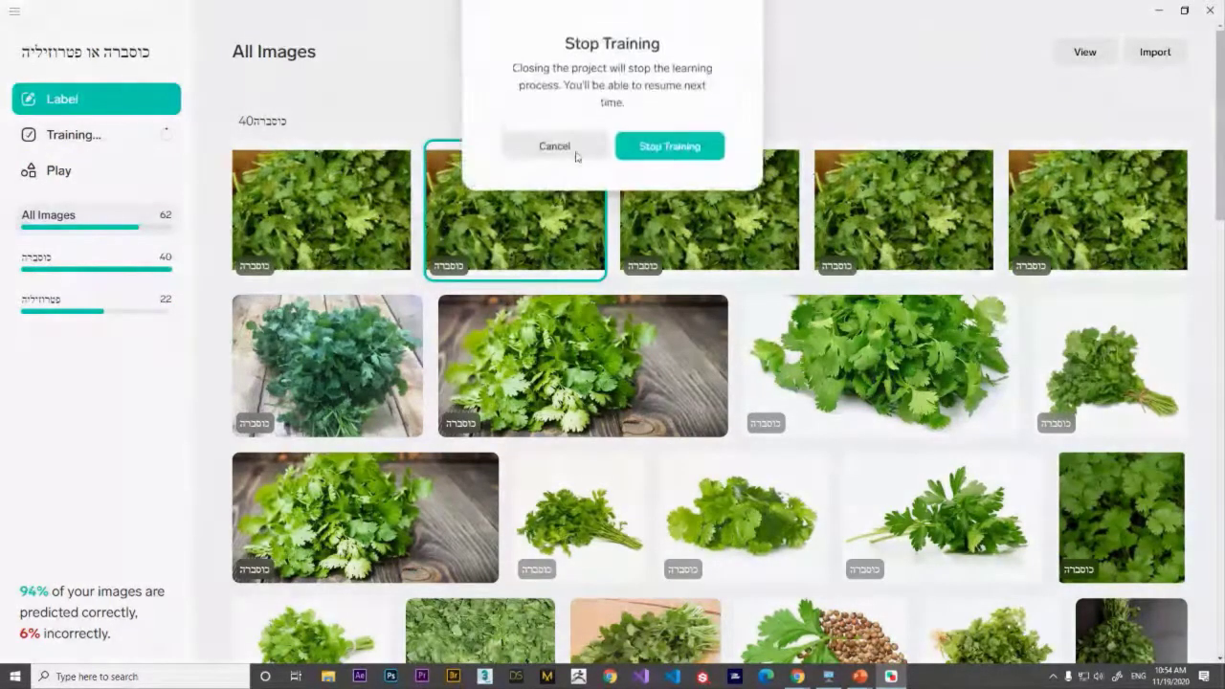
click(663, 144)
Step: Open the Hands project and look through its labelled images for classes 0 and 1
click(661, 367)
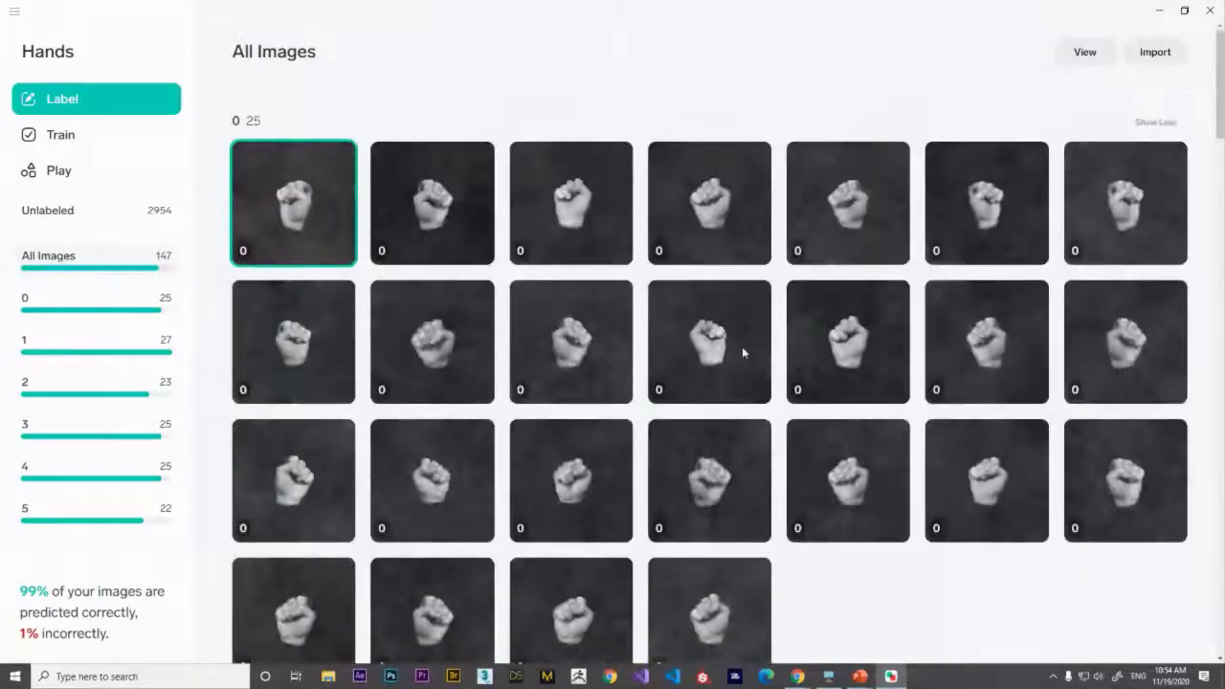
scroll(752, 346, down, 1)
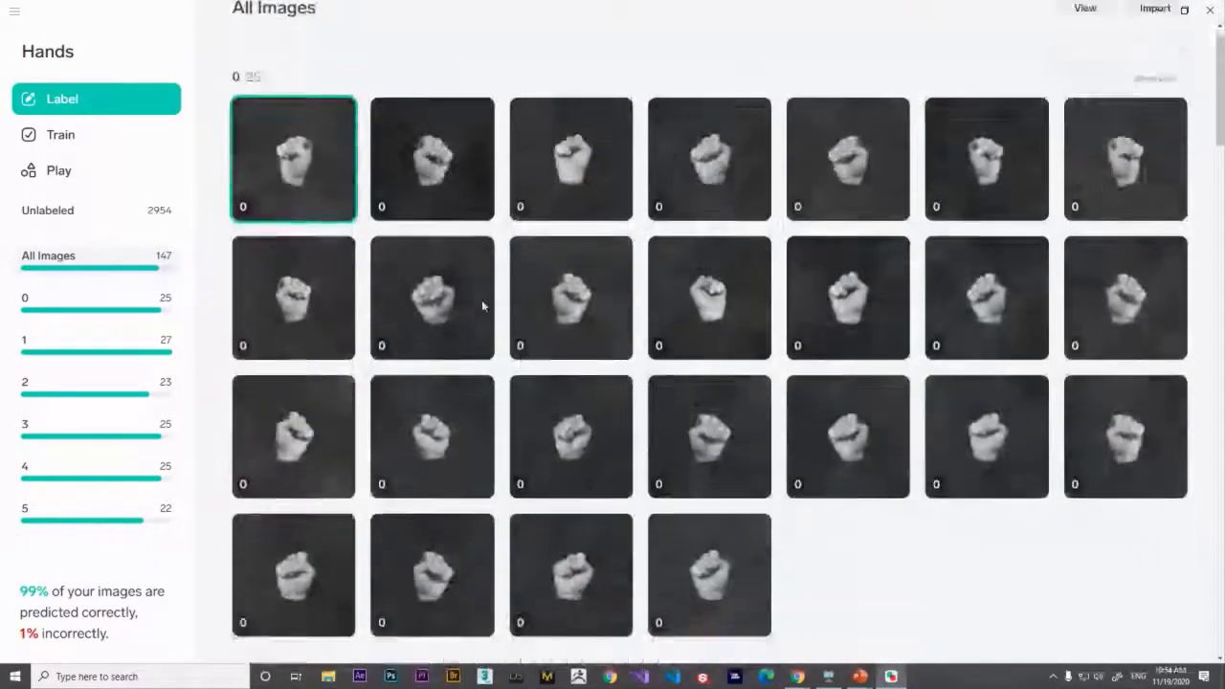
scroll(484, 306, down, 5)
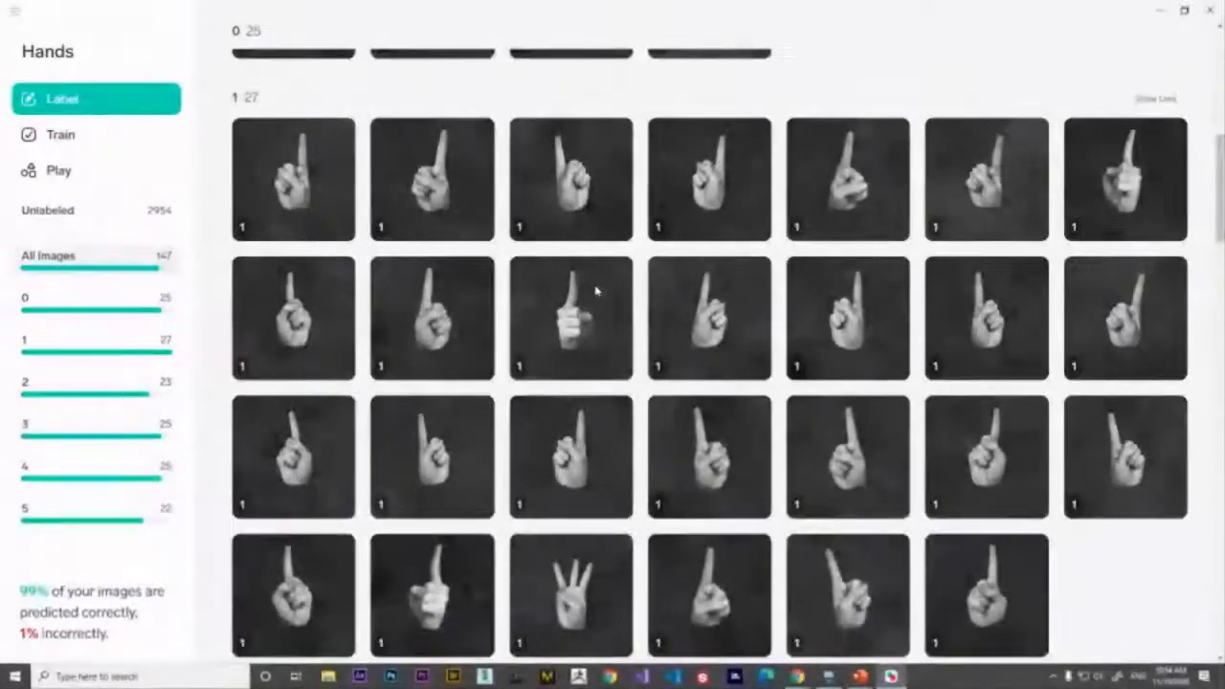
Step: Check the Hands project's testing view and its correct and incorrect training predictions
click(73, 171)
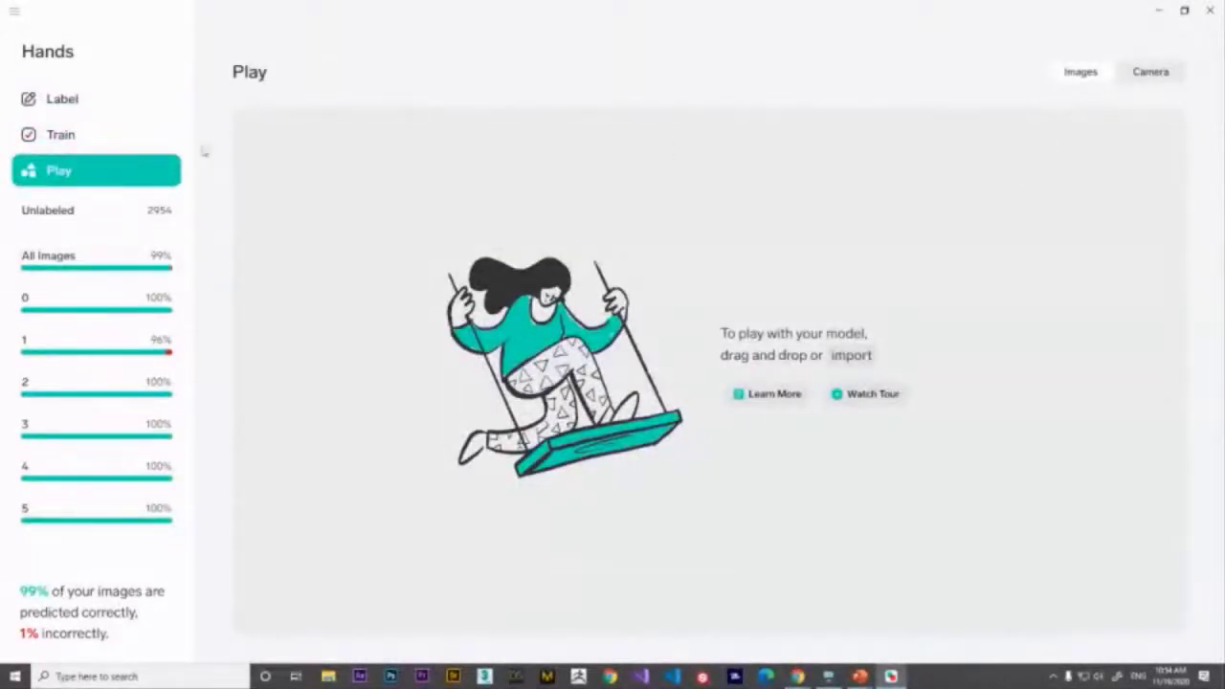
click(71, 136)
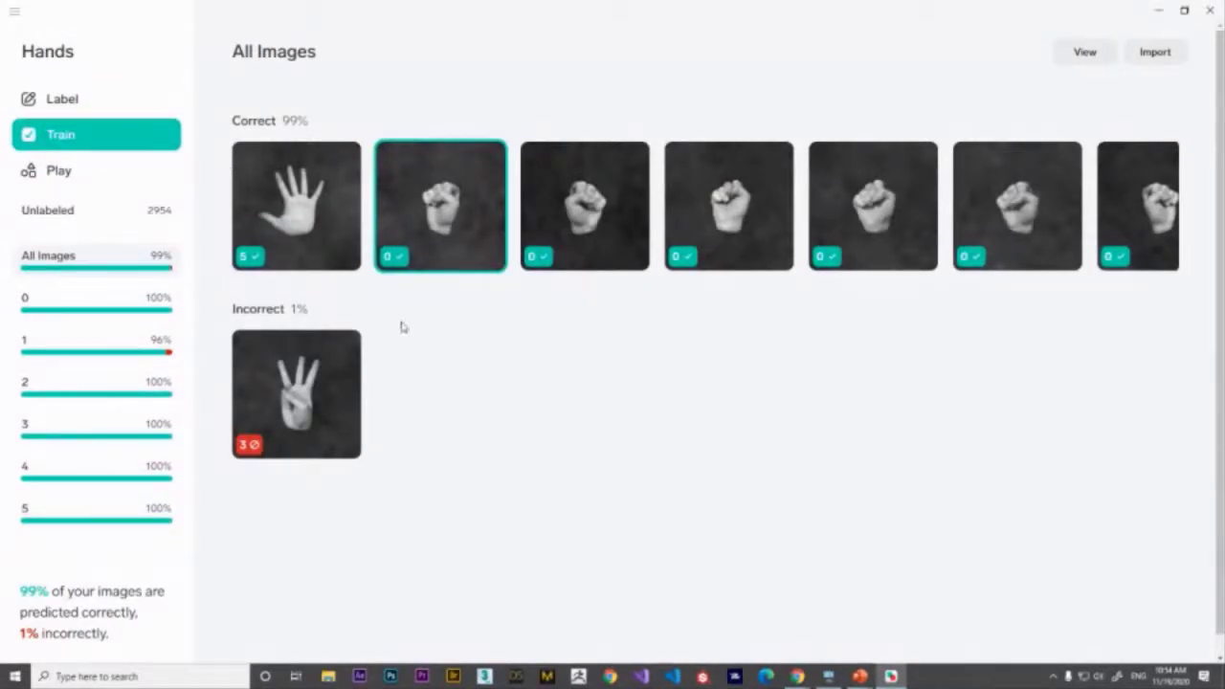
click(84, 176)
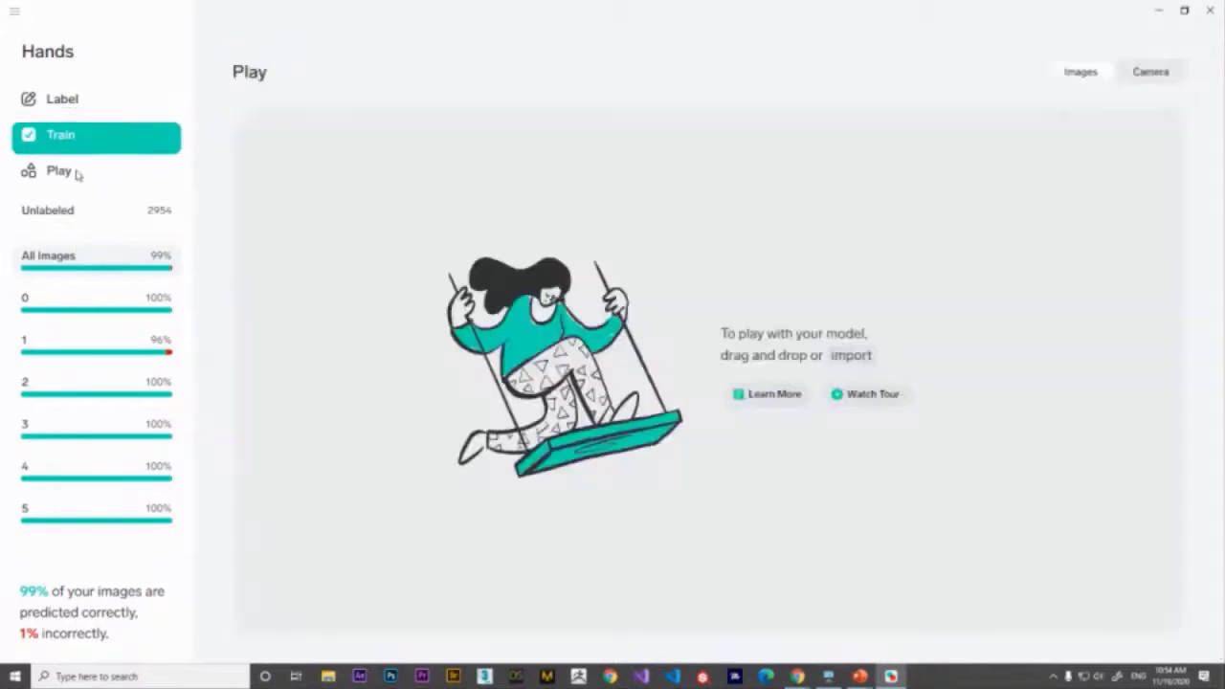
Step: Look through the labelled images of the Hands project, comparing the pictures in classes 1 and 2
click(78, 99)
scroll(708, 383, down, 5)
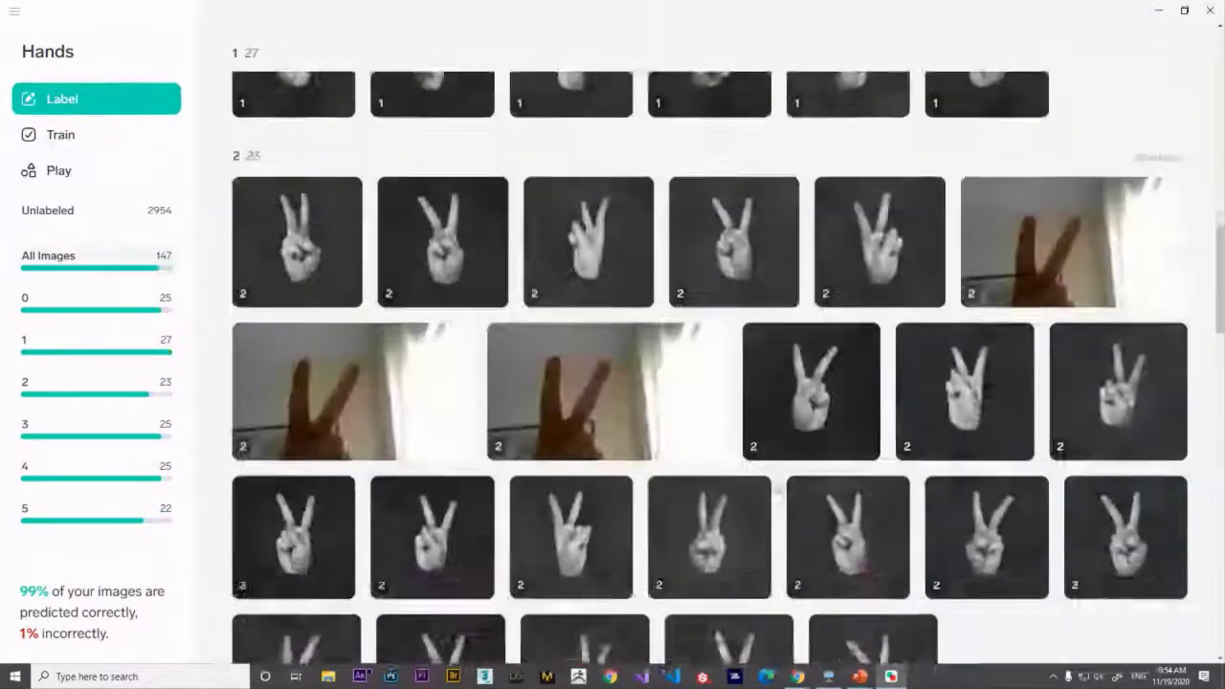
scroll(756, 433, down, 5)
scroll(756, 432, up, 8)
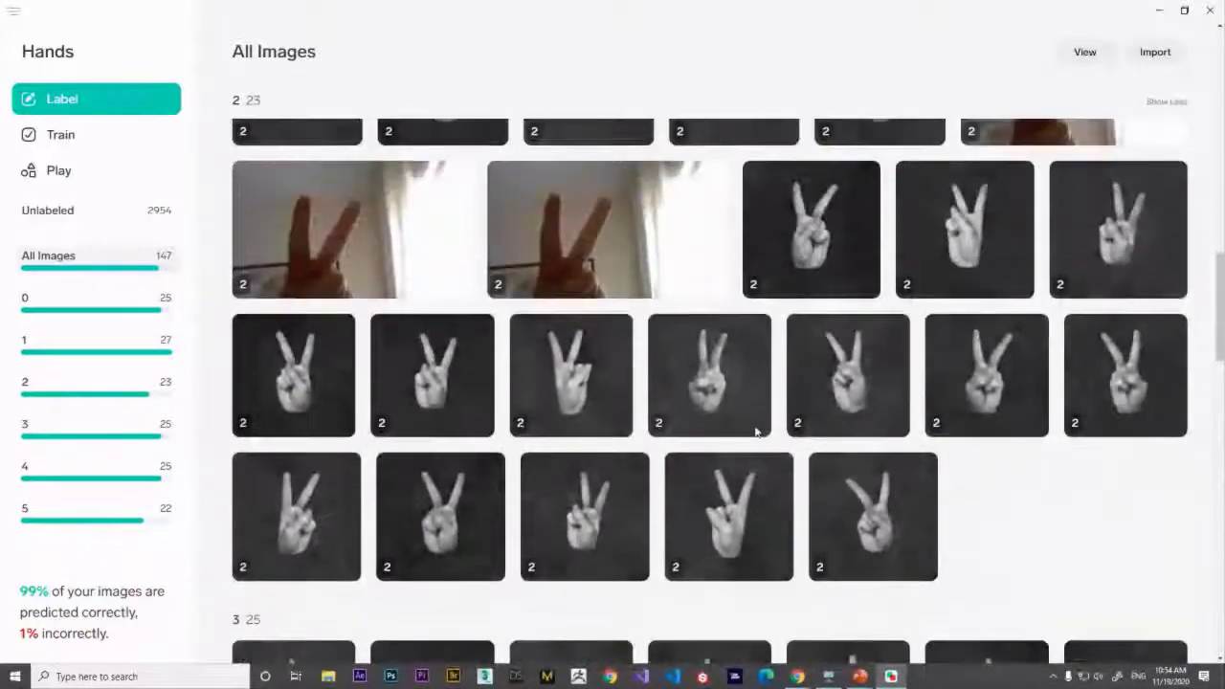
scroll(756, 432, up, 1)
scroll(850, 320, up, 1)
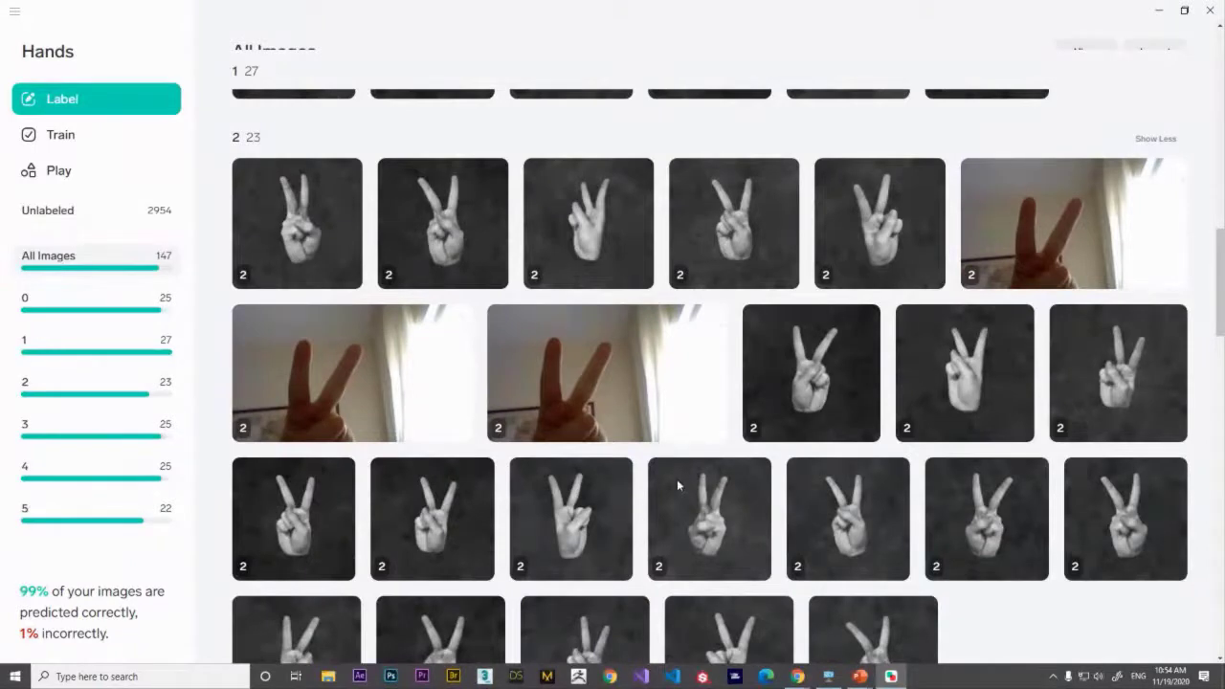
scroll(1081, 205, up, 4)
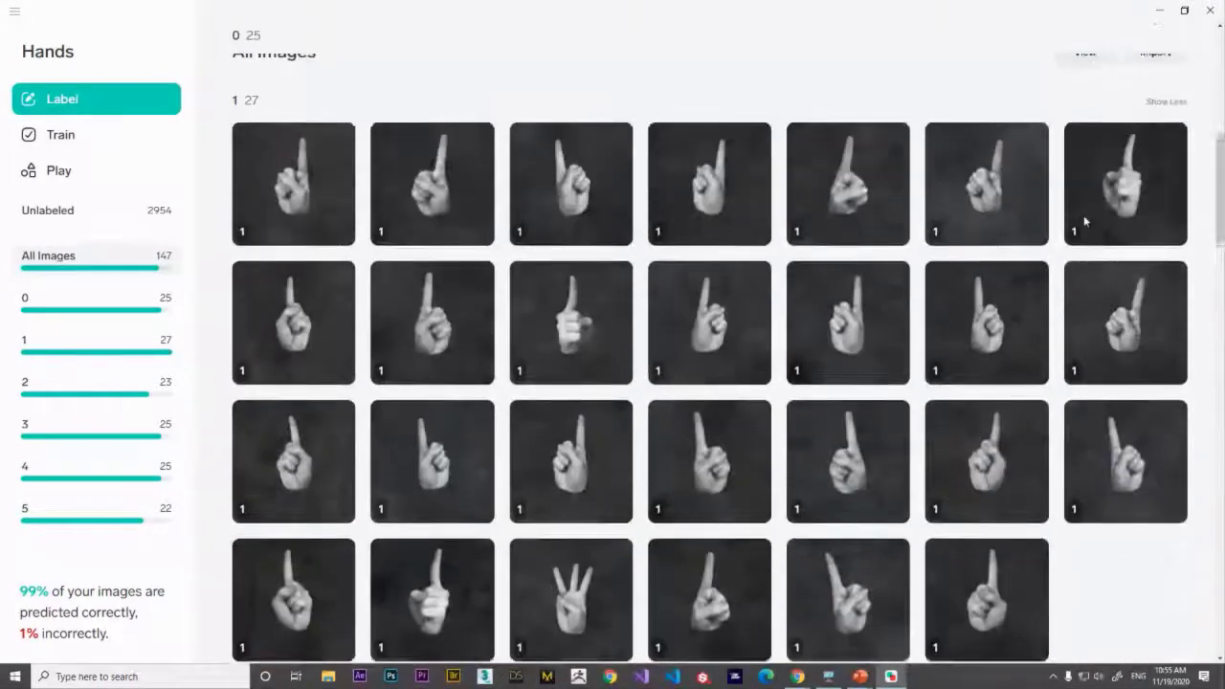
scroll(1084, 221, up, 2)
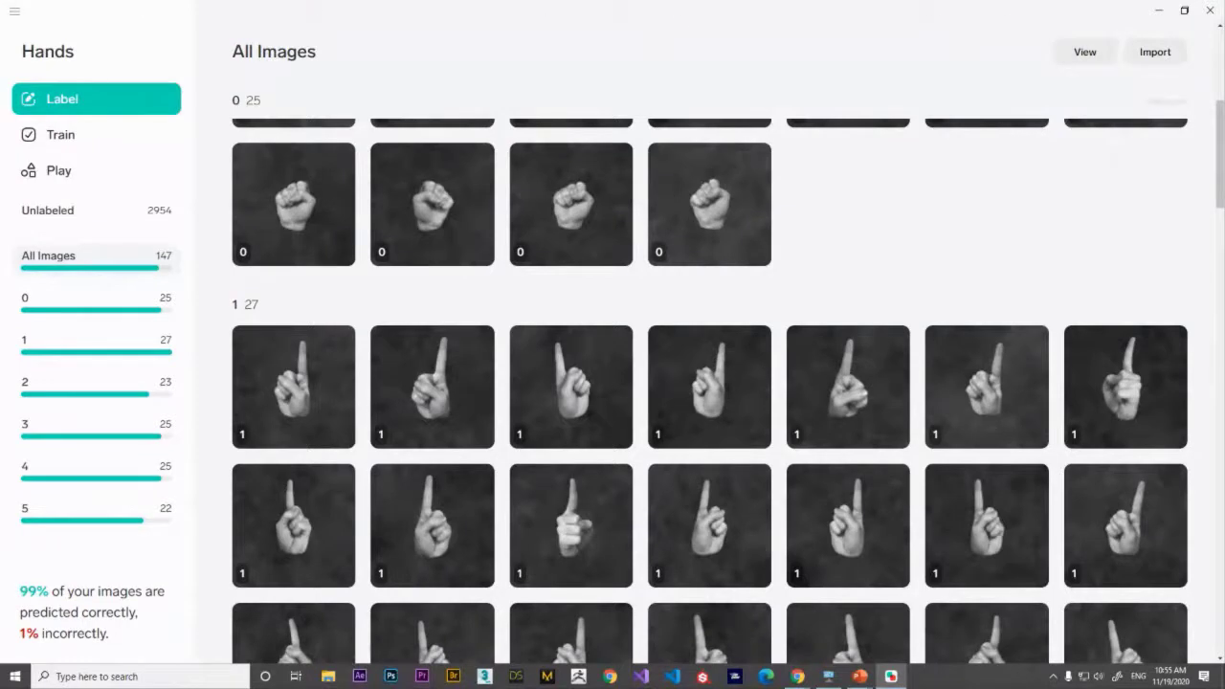
Step: View the export formats available for the Hands model, dismiss them without exporting, and close the project
click(13, 14)
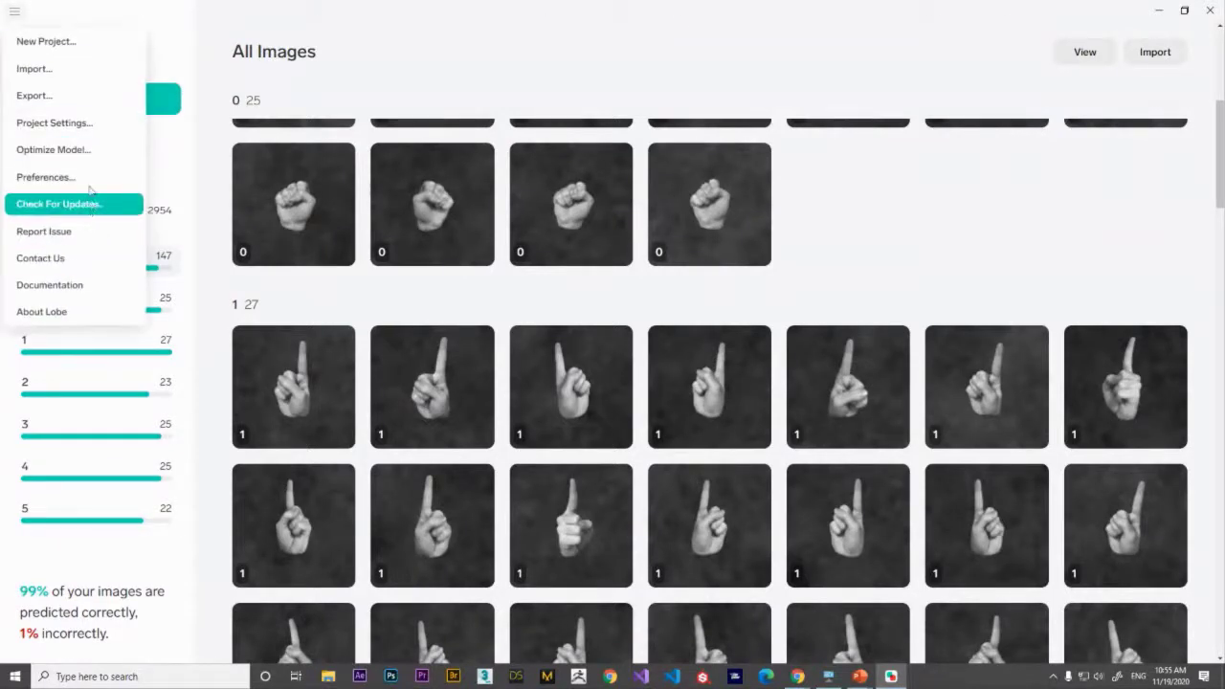
click(76, 107)
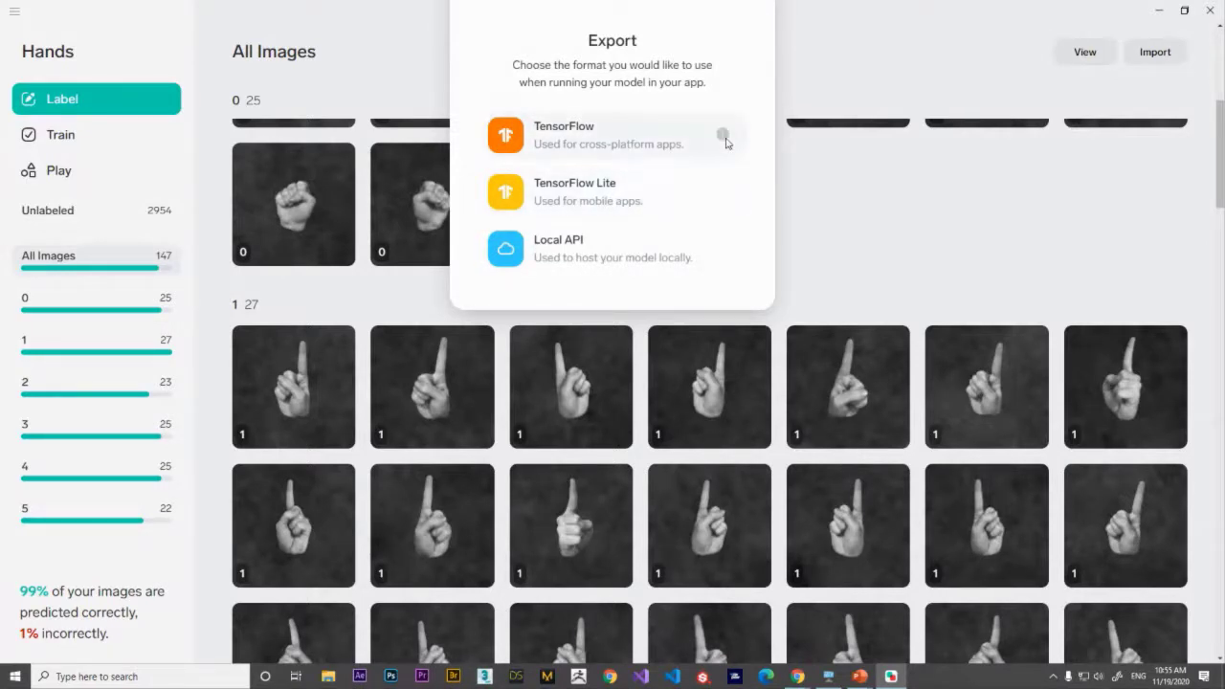
click(963, 309)
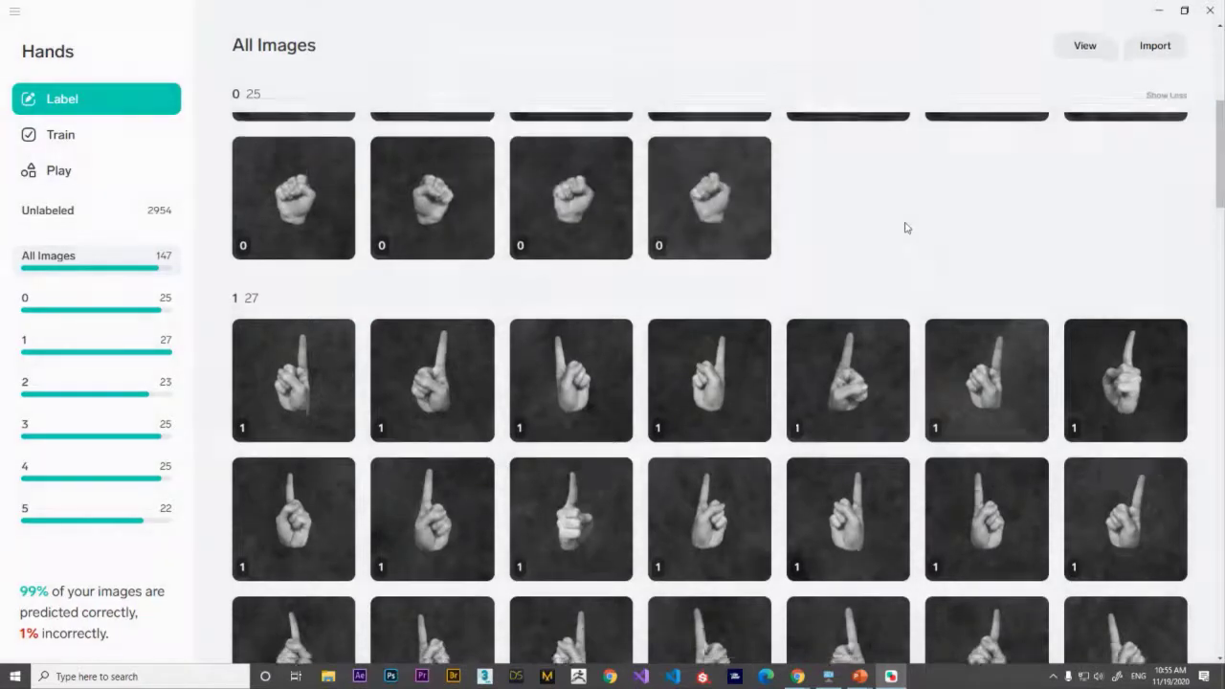
scroll(906, 225, down, 2)
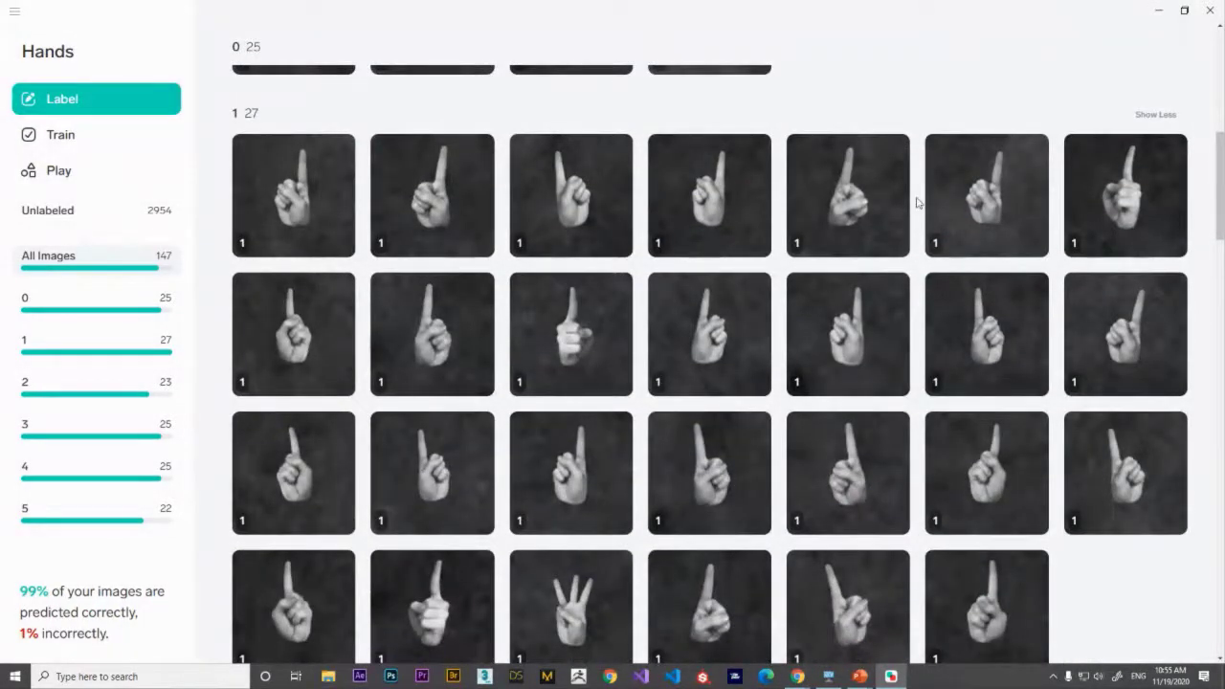
click(1210, 10)
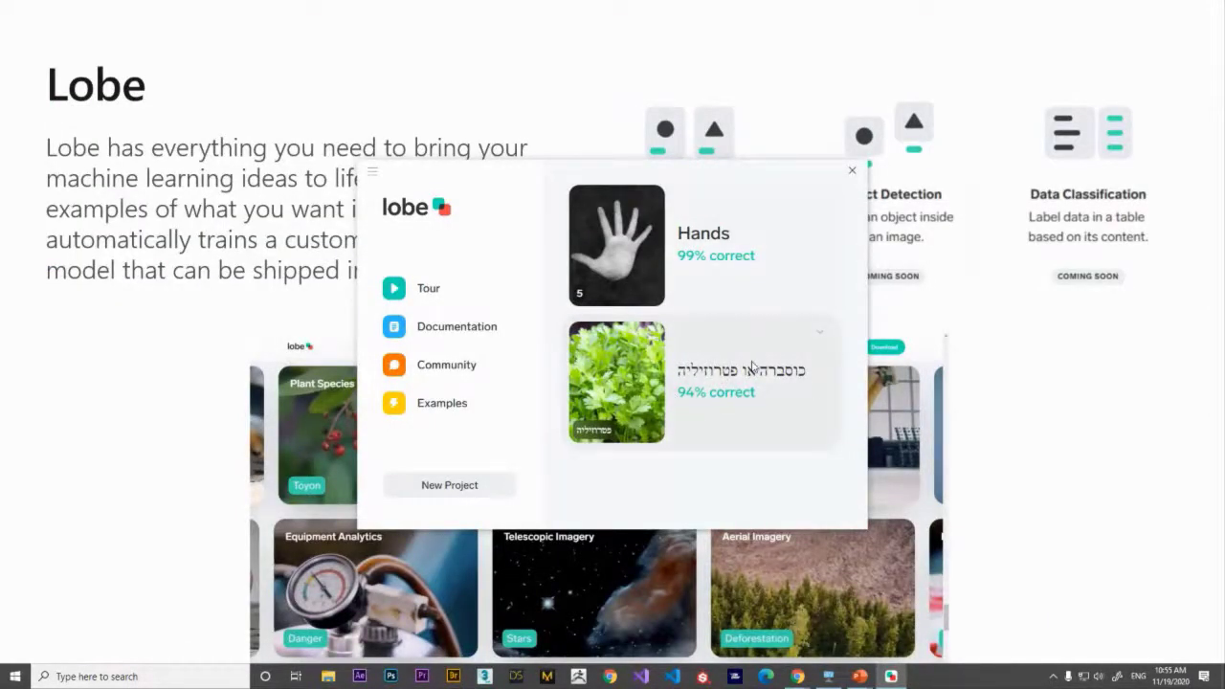
Step: Switch to the MVP Days.pptx presentation in PowerPoint, select slide 12, and run the slide show
key(alt+Tab)
key(alt+Tab)
key(alt+Tab)
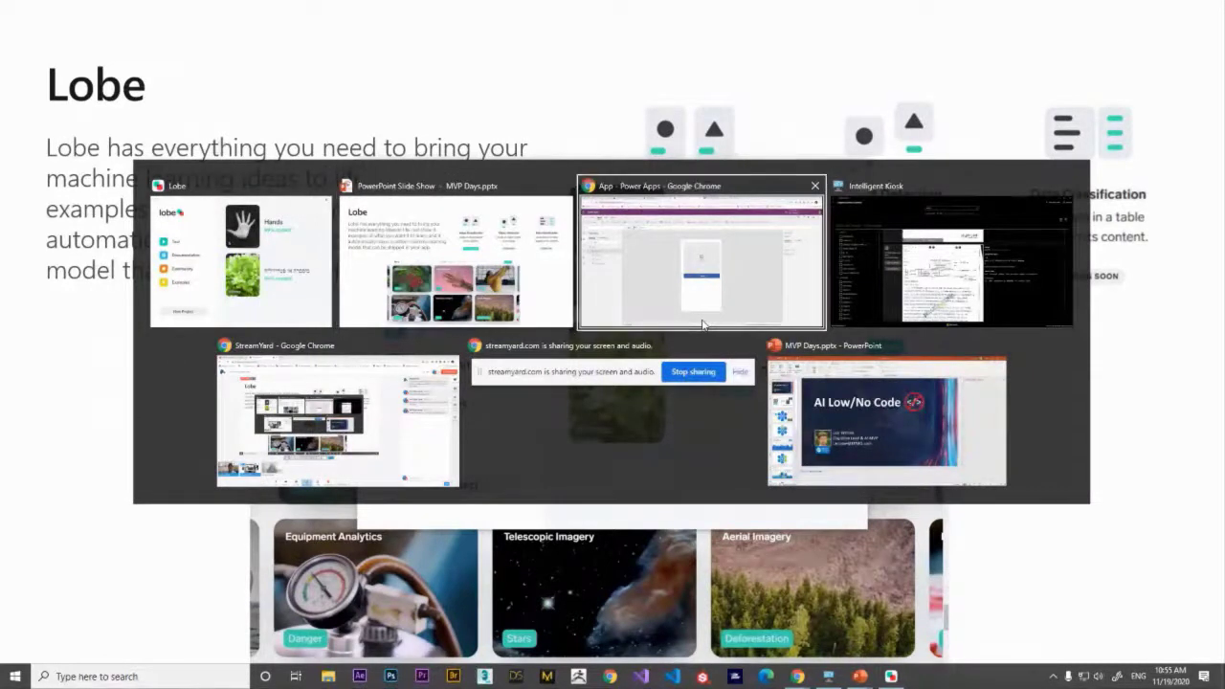
key(alt+Tab)
key(alt+Tab)
key(alt+Tab)
key(alt+shift+Tab)
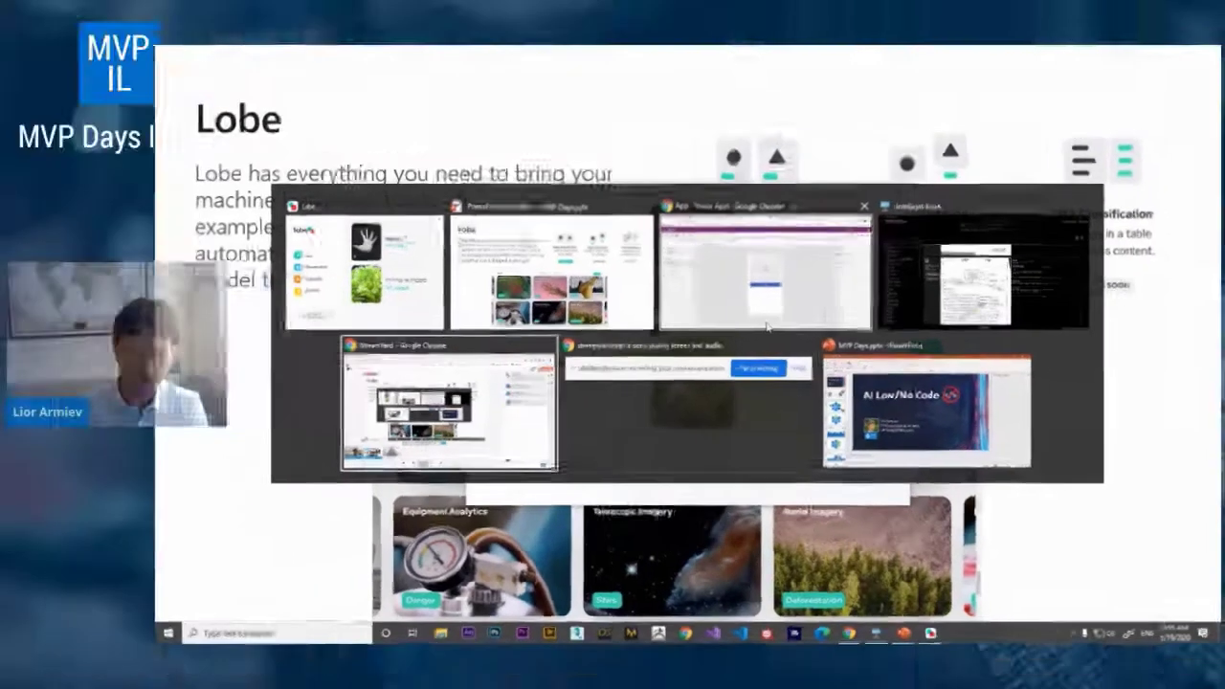
key(alt+Tab)
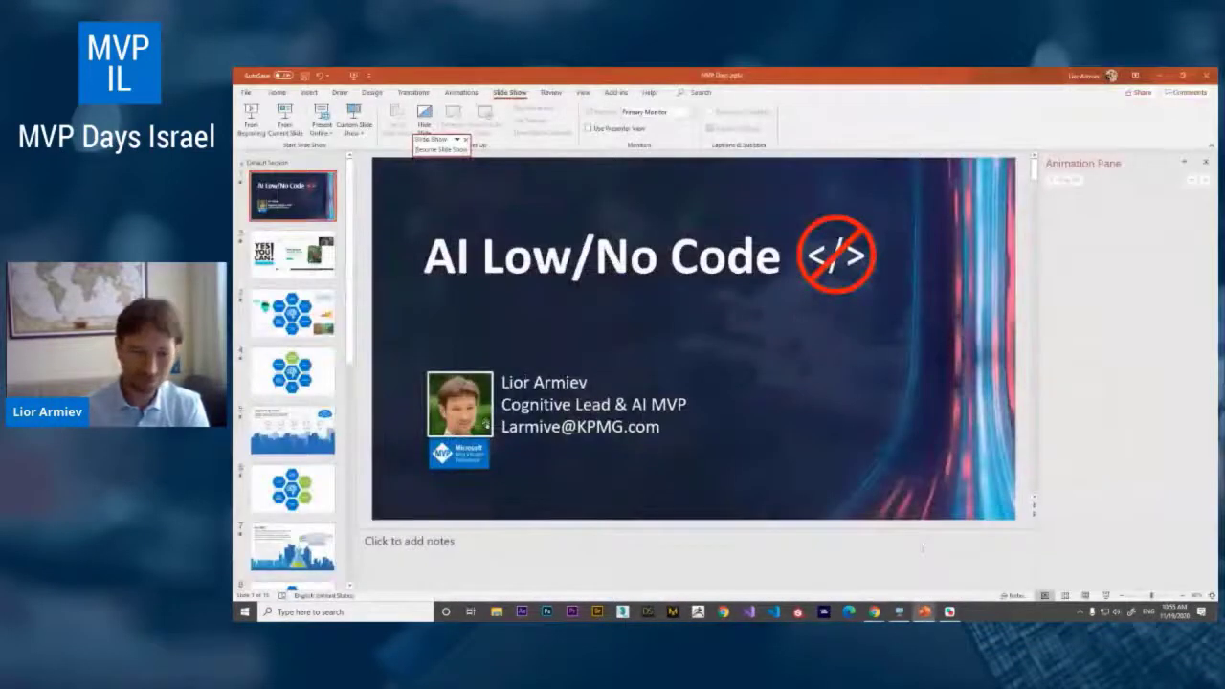
scroll(287, 430, down, 6)
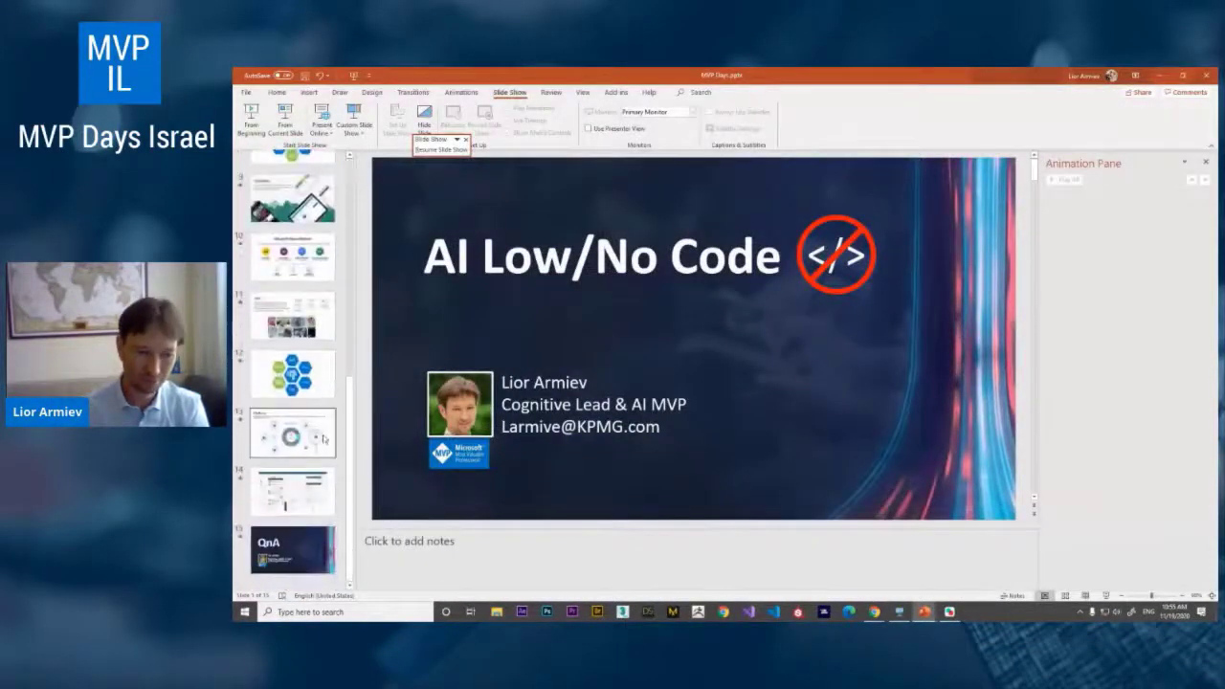
click(306, 383)
click(1081, 597)
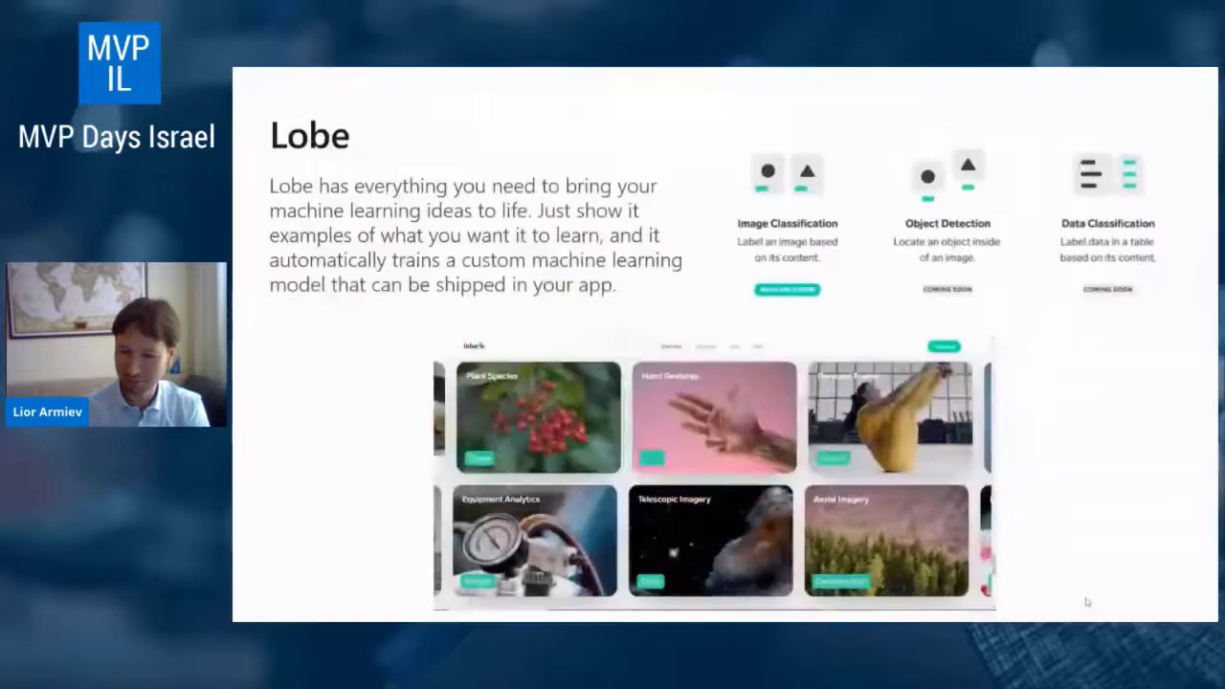